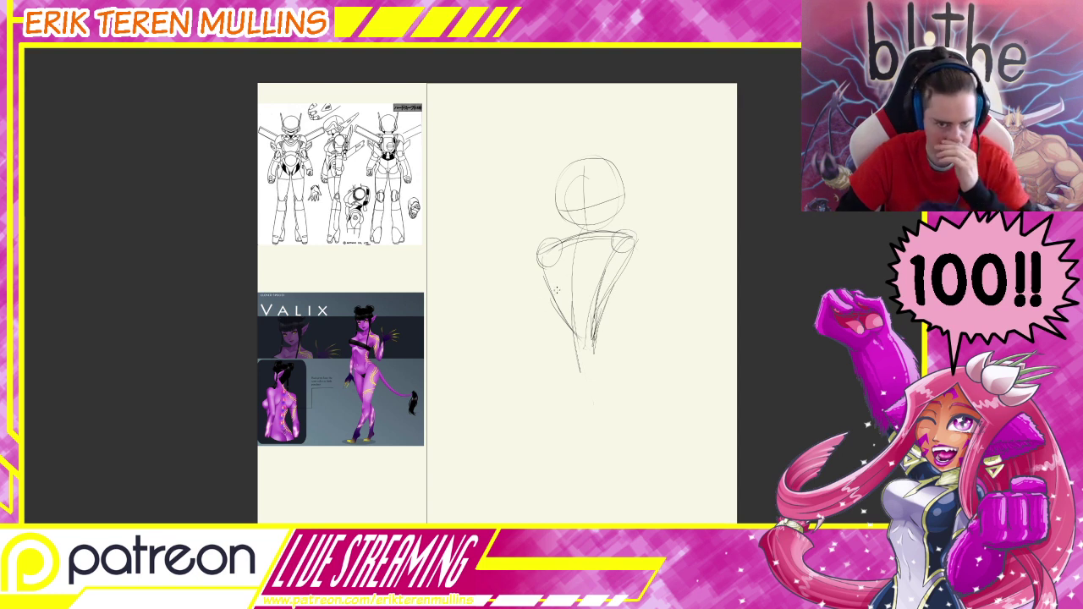
# Sketch the pelvis outline beneath the torso, with curved sides, a closing lower line and two circles for the hips
pyautogui.moveTo(558, 328)
pyautogui.mouseDown()
pyautogui.moveTo(542, 368)
pyautogui.moveTo(572, 404)
pyautogui.mouseUp()
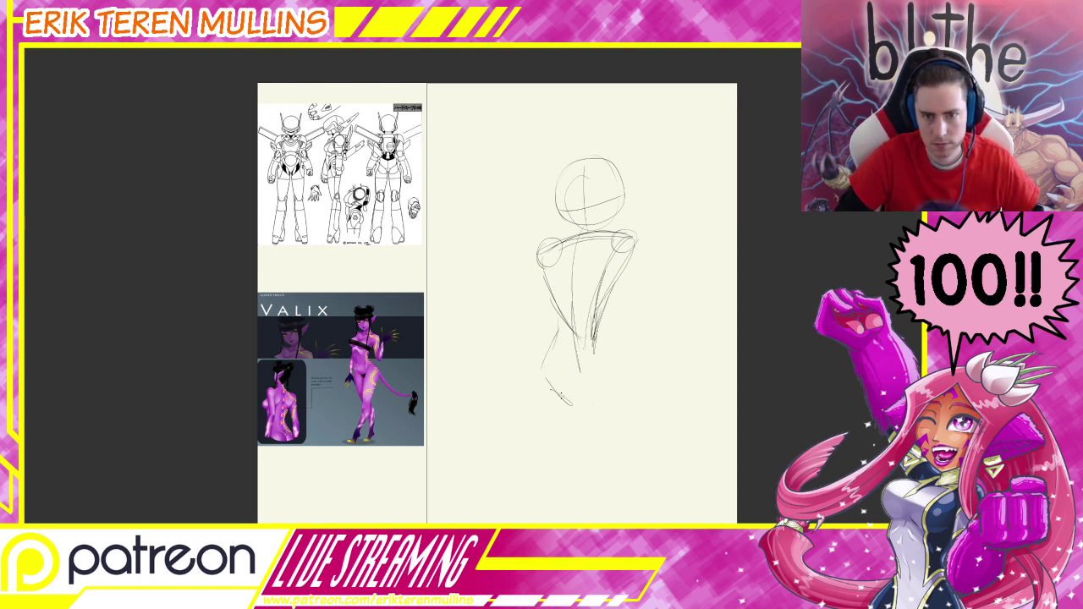
pyautogui.moveTo(647, 365); pyautogui.dragTo(645, 381)
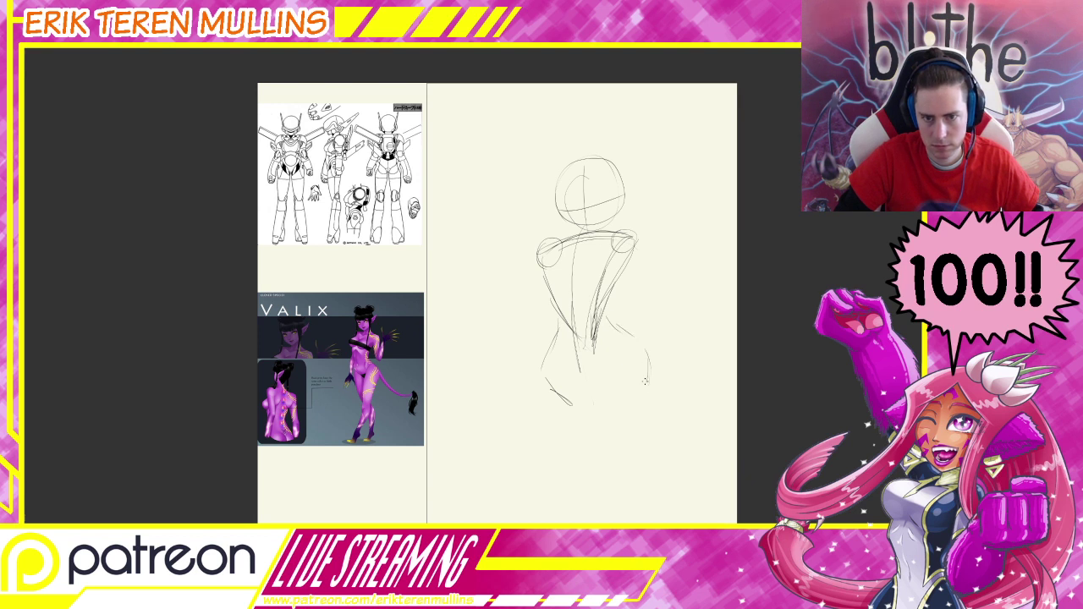
pyautogui.moveTo(565, 405); pyautogui.dragTo(641, 392)
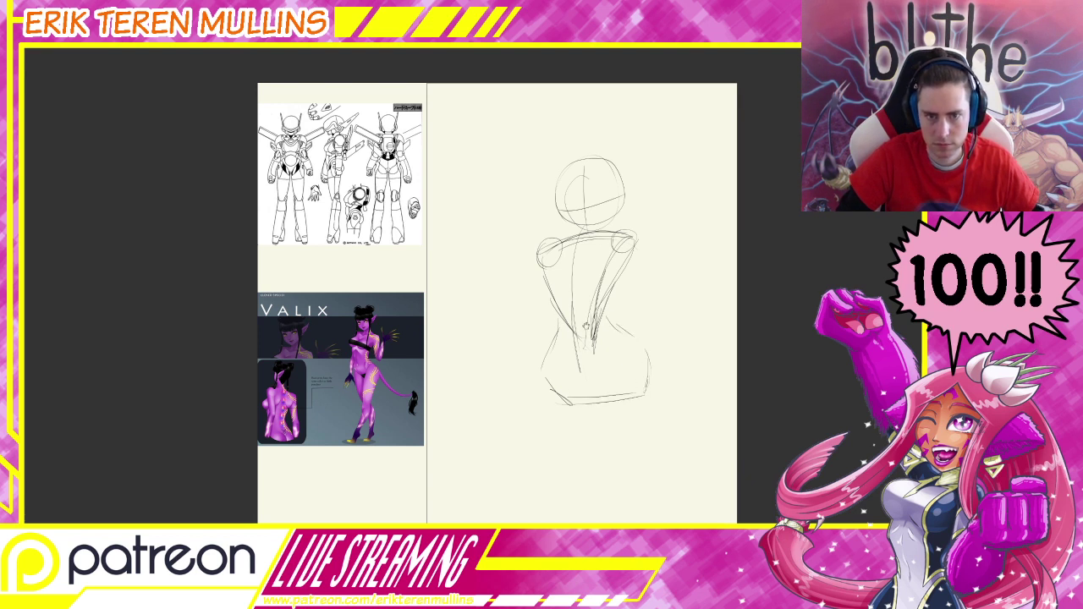
pyautogui.moveTo(585, 333)
pyautogui.mouseDown()
pyautogui.moveTo(612, 285)
pyautogui.moveTo(601, 345)
pyautogui.moveTo(578, 313)
pyautogui.moveTo(638, 293)
pyautogui.moveTo(635, 320)
pyautogui.moveTo(670, 315)
pyautogui.mouseUp()
pyautogui.moveTo(572, 312)
pyautogui.mouseDown()
pyautogui.moveTo(608, 334)
pyautogui.moveTo(612, 312)
pyautogui.moveTo(606, 347)
pyautogui.moveTo(633, 305)
pyautogui.moveTo(664, 356)
pyautogui.mouseUp()
# Rough in both bent arms from the shoulder circles, with the elbows low and the forearms angled upward and outward
pyautogui.moveTo(583, 263)
pyautogui.mouseDown()
pyautogui.moveTo(566, 309)
pyautogui.moveTo(581, 259)
pyautogui.mouseUp()
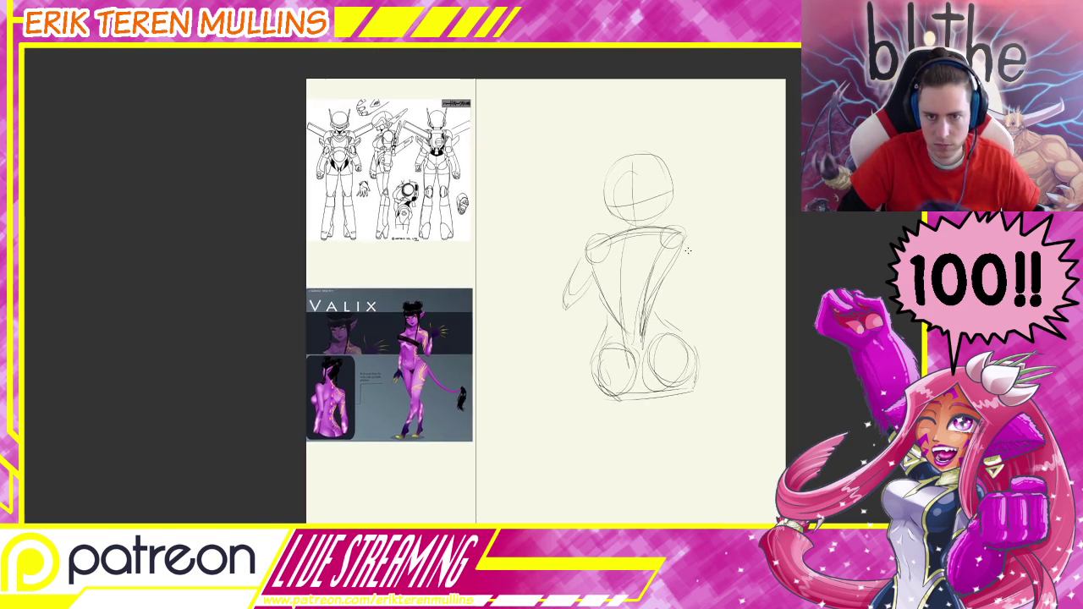
pyautogui.moveTo(687, 238); pyautogui.dragTo(712, 286)
pyautogui.moveTo(642, 292)
pyautogui.mouseDown()
pyautogui.moveTo(653, 299)
pyautogui.moveTo(719, 271)
pyautogui.moveTo(738, 243)
pyautogui.mouseUp()
pyautogui.moveTo(738, 243); pyautogui.dragTo(730, 288)
pyautogui.moveTo(566, 285)
pyautogui.mouseDown()
pyautogui.moveTo(581, 313)
pyautogui.moveTo(548, 279)
pyautogui.moveTo(589, 299)
pyautogui.mouseUp()
pyautogui.moveTo(588, 299); pyautogui.dragTo(578, 322)
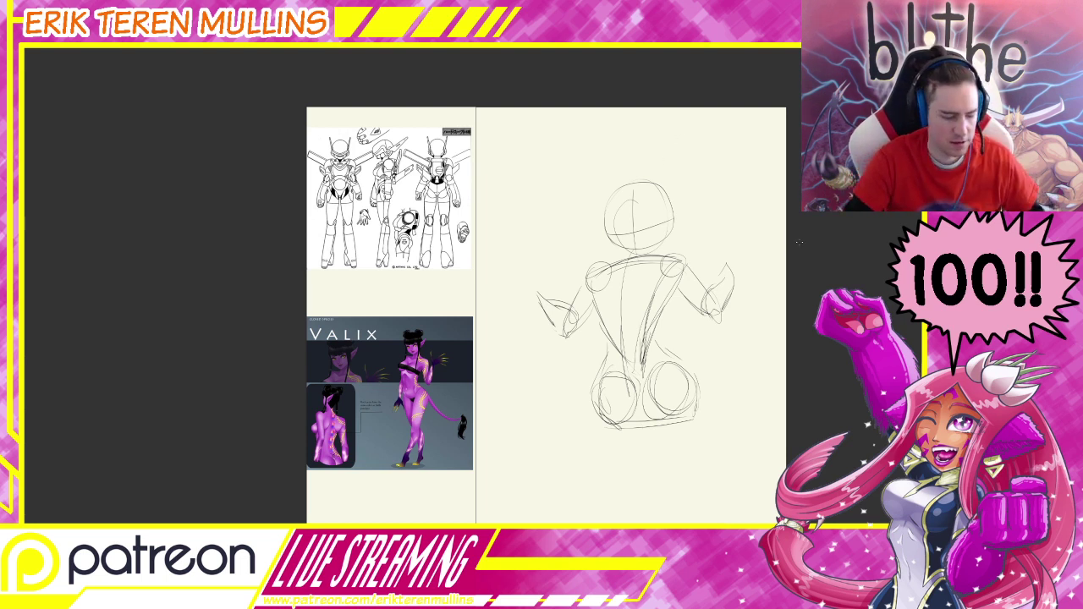
# Block in a running pose with an extended leg on the figure's left side and a foreshortened, bent leg on its right side
pyautogui.moveTo(606, 353)
pyautogui.mouseDown()
pyautogui.moveTo(528, 327)
pyautogui.moveTo(539, 325)
pyautogui.moveTo(537, 301)
pyautogui.mouseUp()
pyautogui.moveTo(598, 350); pyautogui.dragTo(582, 337)
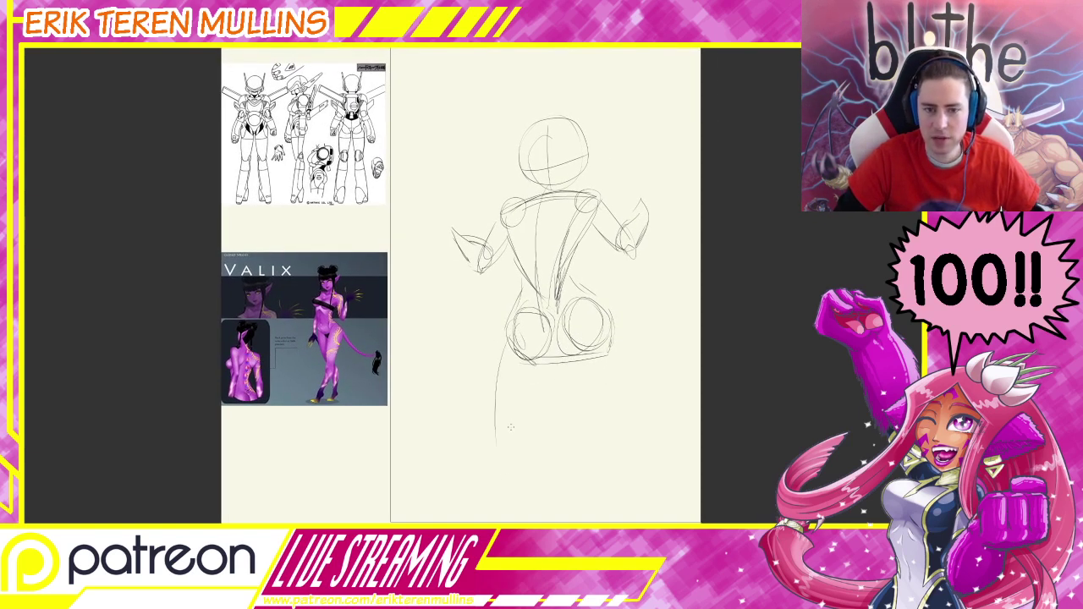
pyautogui.moveTo(606, 341); pyautogui.dragTo(613, 331)
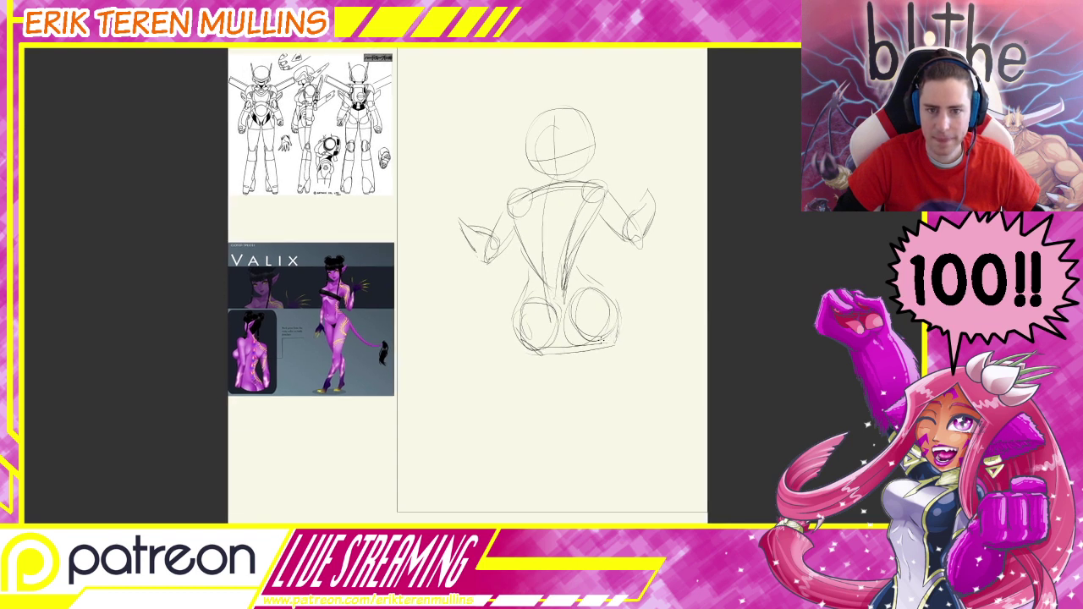
pyautogui.moveTo(582, 366)
pyautogui.mouseDown()
pyautogui.moveTo(592, 318)
pyautogui.moveTo(567, 356)
pyautogui.moveTo(618, 378)
pyautogui.mouseUp()
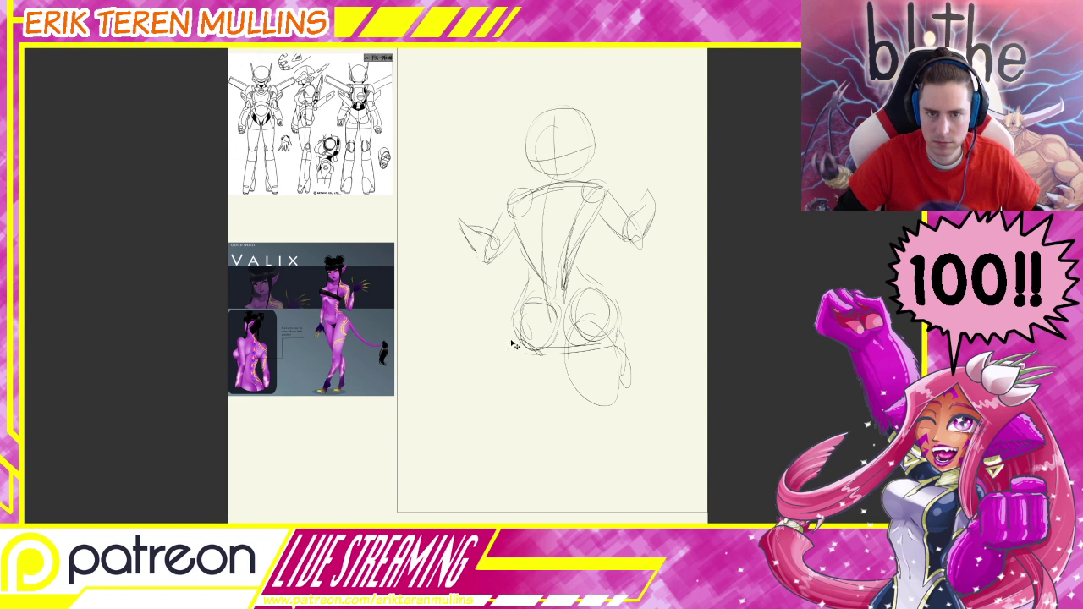
pyautogui.moveTo(510, 332)
pyautogui.mouseDown()
pyautogui.moveTo(457, 423)
pyautogui.moveTo(506, 428)
pyautogui.mouseUp()
pyautogui.moveTo(549, 367); pyautogui.dragTo(511, 418)
pyautogui.moveTo(518, 326)
pyautogui.mouseDown()
pyautogui.moveTo(489, 356)
pyautogui.moveTo(467, 434)
pyautogui.mouseUp()
pyautogui.moveTo(489, 433)
pyautogui.mouseDown()
pyautogui.moveTo(504, 424)
pyautogui.moveTo(415, 506)
pyautogui.moveTo(437, 512)
pyautogui.mouseUp()
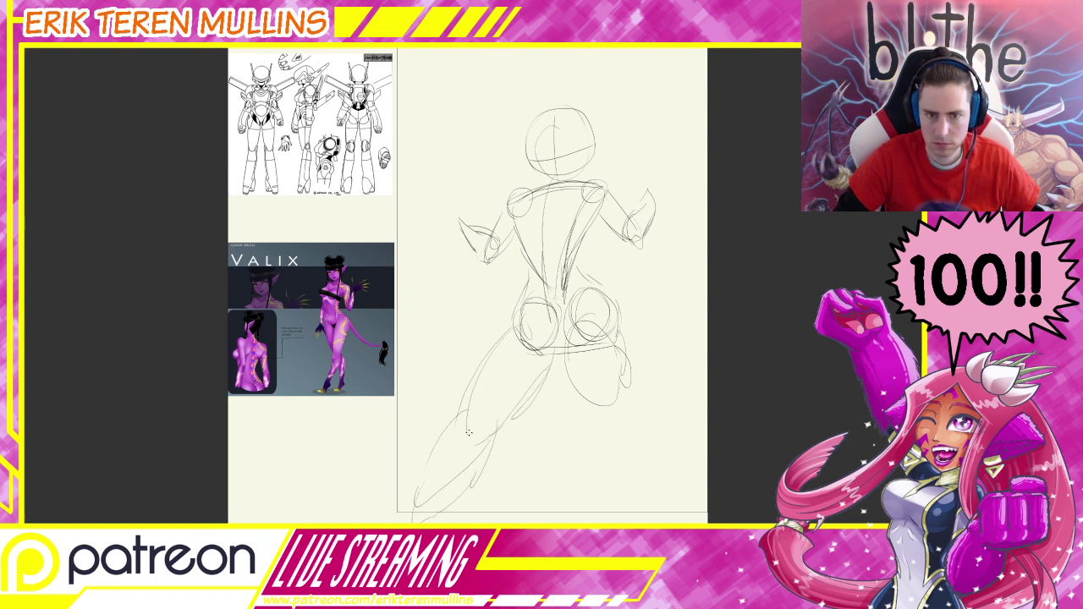
pyautogui.moveTo(651, 384); pyautogui.dragTo(604, 416)
pyautogui.moveTo(625, 362); pyautogui.dragTo(647, 398)
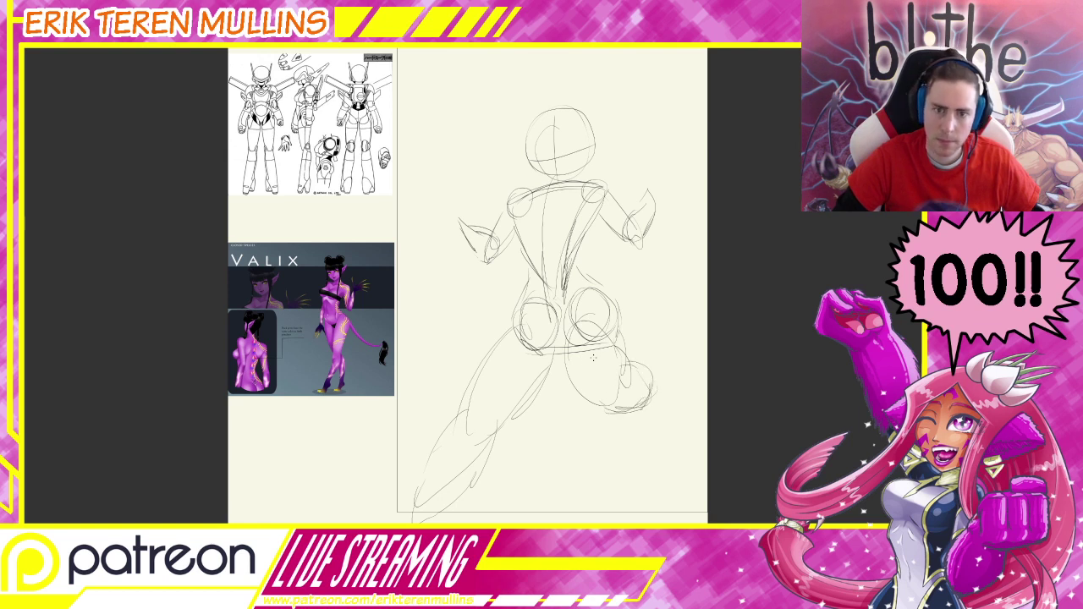
# Erase the bent arm sketched on the right side of the figure
pyautogui.moveTo(604, 248)
pyautogui.mouseDown()
pyautogui.moveTo(643, 276)
pyautogui.moveTo(634, 285)
pyautogui.mouseUp()
pyautogui.moveTo(623, 223)
pyautogui.mouseDown()
pyautogui.moveTo(613, 249)
pyautogui.moveTo(627, 226)
pyautogui.moveTo(644, 265)
pyautogui.moveTo(645, 251)
pyautogui.moveTo(631, 286)
pyautogui.mouseUp()
pyautogui.hotkey('ctrl', 'z')
pyautogui.press('e')
pyautogui.press('b')
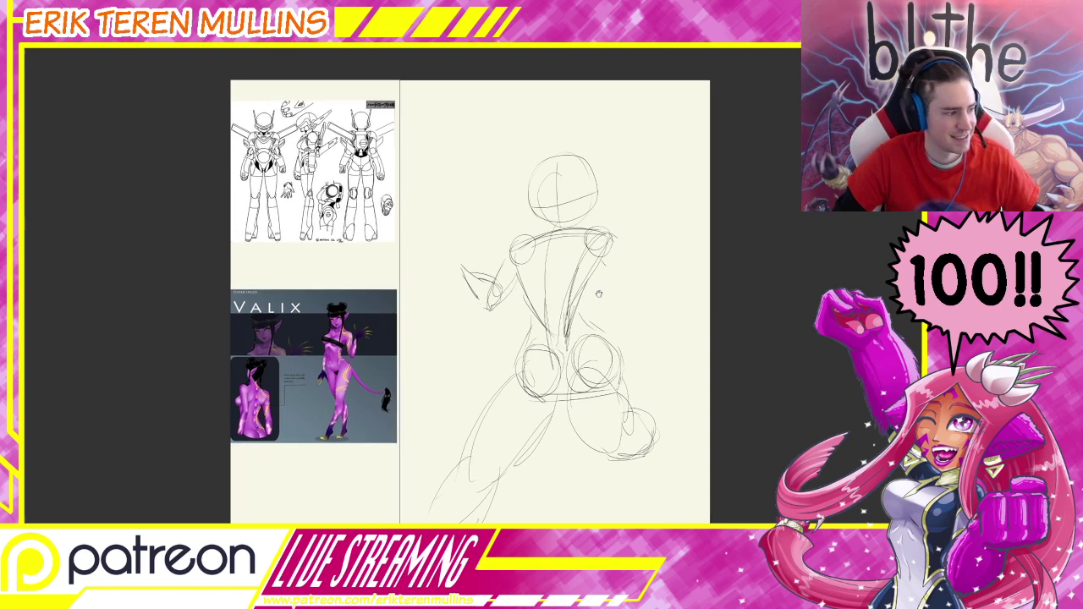
# Redraw the arm on the right side as a tightly bent, foreshortened arm ending in a raised fist beside the shoulder
pyautogui.moveTo(609, 324)
pyautogui.mouseDown()
pyautogui.moveTo(622, 324)
pyautogui.moveTo(611, 316)
pyautogui.mouseUp()
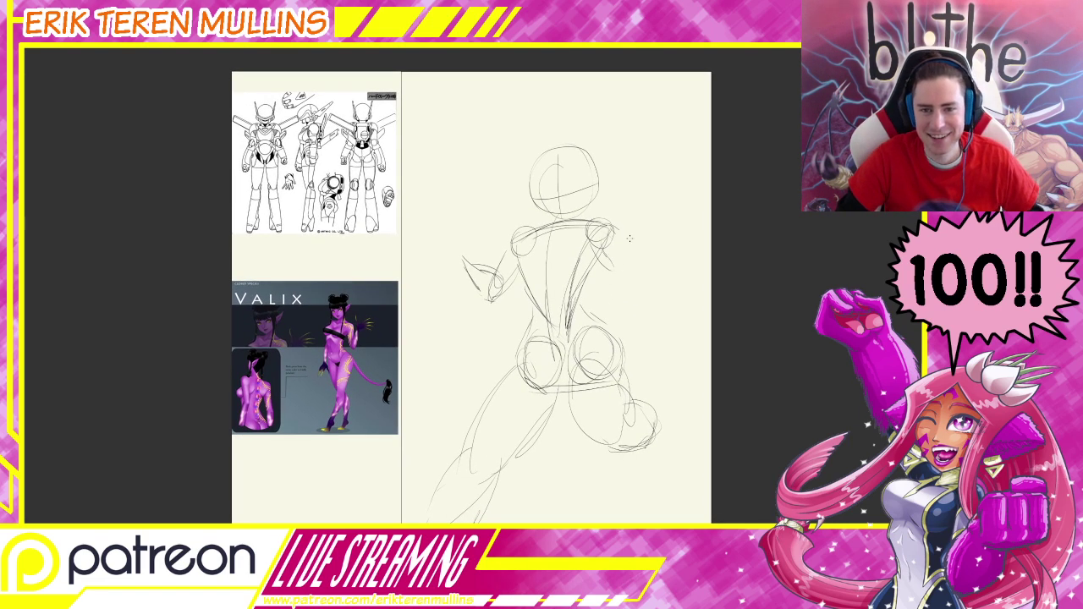
pyautogui.moveTo(611, 226)
pyautogui.mouseDown()
pyautogui.moveTo(629, 237)
pyautogui.moveTo(631, 270)
pyautogui.mouseUp()
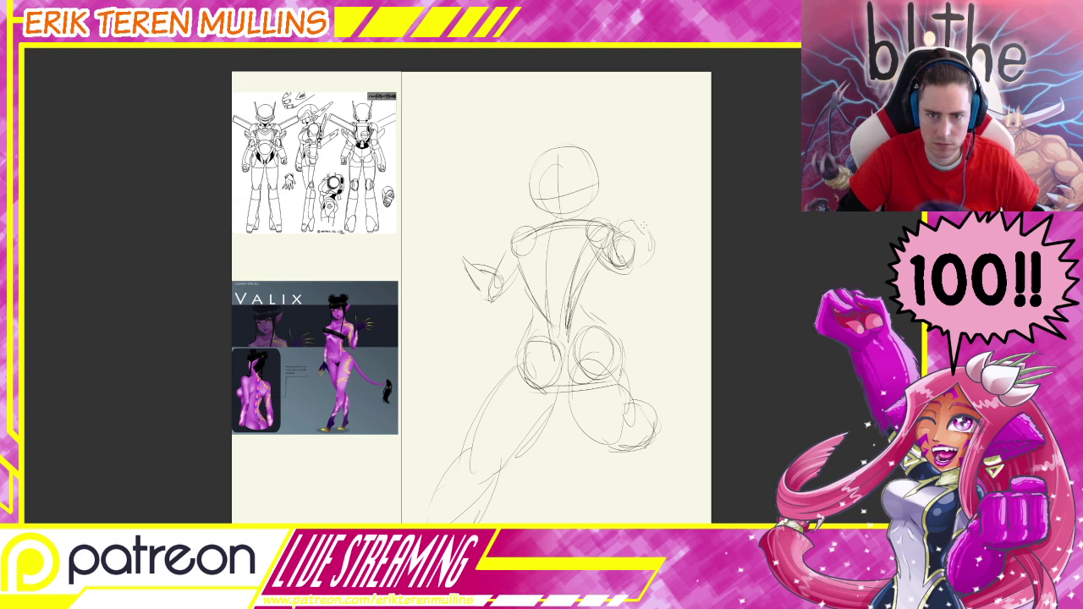
pyautogui.moveTo(646, 227); pyautogui.dragTo(624, 217)
pyautogui.moveTo(618, 218); pyautogui.dragTo(622, 250)
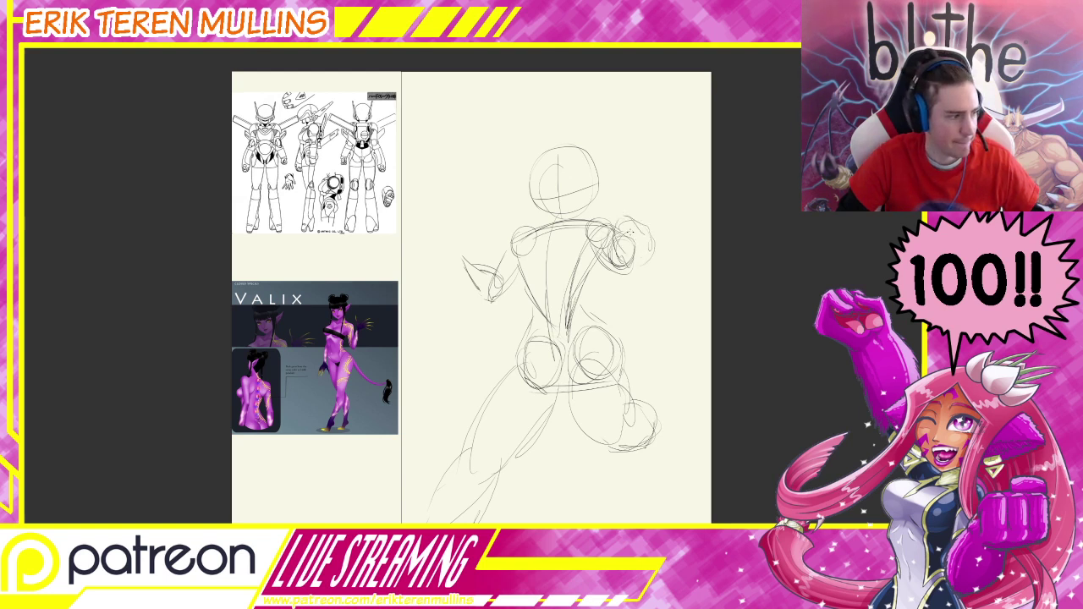
pyautogui.moveTo(626, 247); pyautogui.dragTo(651, 227)
pyautogui.moveTo(652, 226)
pyautogui.mouseDown()
pyautogui.moveTo(641, 205)
pyautogui.moveTo(610, 240)
pyautogui.moveTo(651, 232)
pyautogui.moveTo(618, 214)
pyautogui.moveTo(629, 266)
pyautogui.mouseUp()
pyautogui.moveTo(610, 243); pyautogui.dragTo(628, 268)
# Reinforce the contours of the bent leg's thigh and the hip above it with darker repeated strokes
pyautogui.moveTo(582, 370)
pyautogui.mouseDown()
pyautogui.moveTo(567, 404)
pyautogui.moveTo(611, 444)
pyautogui.mouseUp()
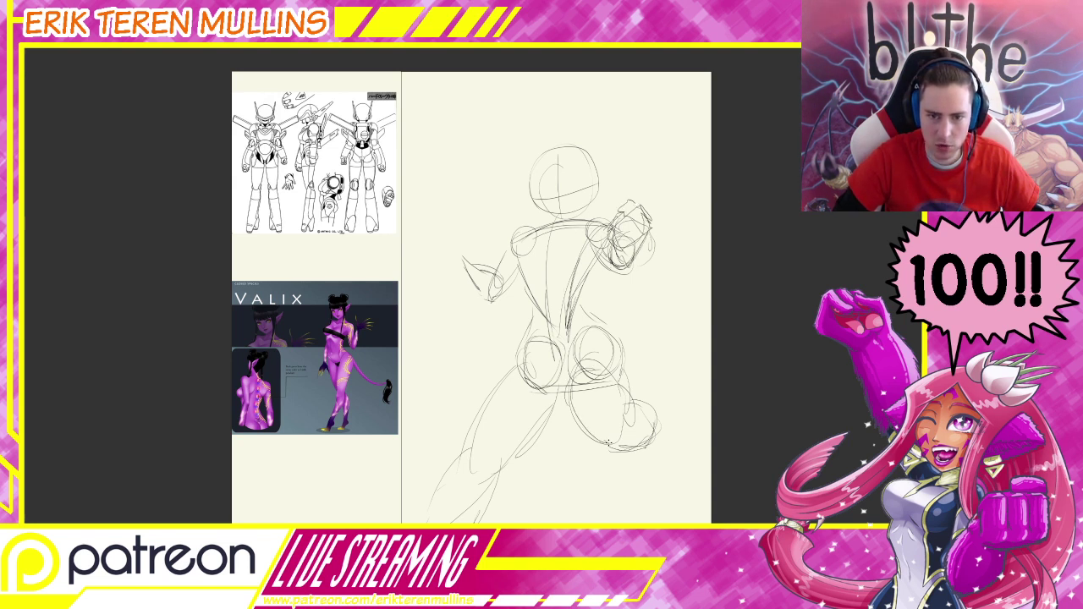
pyautogui.moveTo(568, 389); pyautogui.dragTo(601, 442)
pyautogui.moveTo(623, 377); pyautogui.dragTo(627, 416)
pyautogui.moveTo(571, 380); pyautogui.dragTo(597, 437)
pyautogui.moveTo(606, 383); pyautogui.dragTo(625, 425)
pyautogui.moveTo(573, 347); pyautogui.dragTo(562, 392)
pyautogui.moveTo(580, 338); pyautogui.dragTo(563, 392)
pyautogui.moveTo(573, 348)
pyautogui.mouseDown()
pyautogui.moveTo(601, 324)
pyautogui.moveTo(621, 382)
pyautogui.mouseUp()
pyautogui.moveTo(620, 359); pyautogui.dragTo(621, 386)
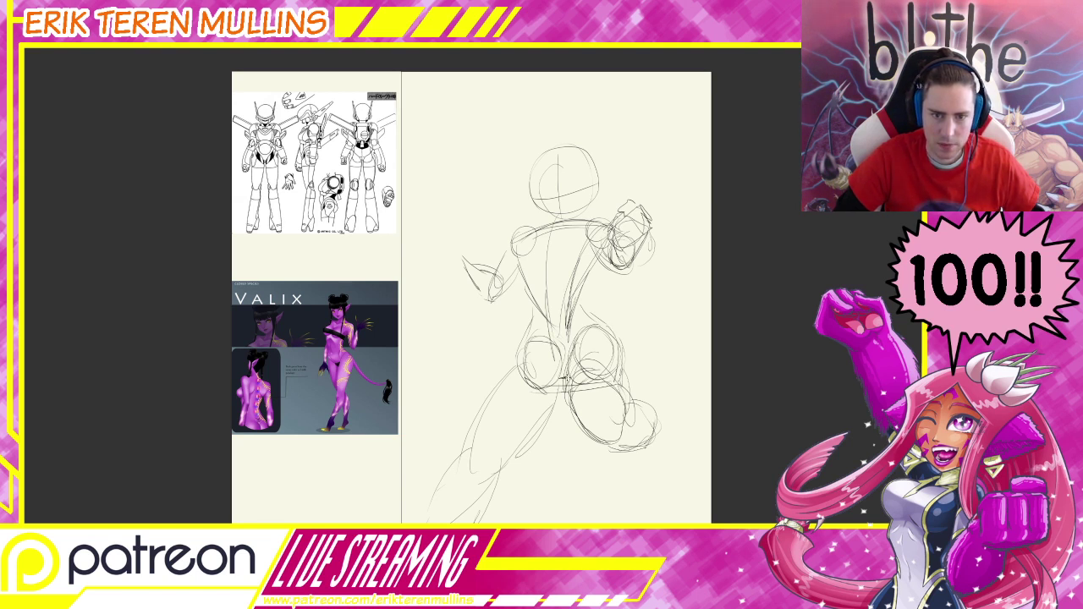
# Strengthen the extended leg's thigh, knee and shin lines, and rough in the forearm and fist of the arm on the left
pyautogui.moveTo(549, 406); pyautogui.dragTo(489, 462)
pyautogui.moveTo(514, 351); pyautogui.dragTo(471, 463)
pyautogui.moveTo(532, 429); pyautogui.dragTo(466, 479)
pyautogui.moveTo(507, 382)
pyautogui.mouseDown()
pyautogui.moveTo(468, 474)
pyautogui.moveTo(415, 522)
pyautogui.mouseUp()
pyautogui.moveTo(496, 473); pyautogui.dragTo(482, 522)
pyautogui.moveTo(506, 461); pyautogui.dragTo(486, 522)
pyautogui.moveTo(475, 452)
pyautogui.mouseDown()
pyautogui.moveTo(502, 479)
pyautogui.moveTo(417, 522)
pyautogui.mouseUp()
pyautogui.moveTo(439, 491); pyautogui.dragTo(404, 522)
pyautogui.moveTo(538, 384); pyautogui.dragTo(552, 410)
pyautogui.moveTo(531, 277)
pyautogui.mouseDown()
pyautogui.moveTo(510, 327)
pyautogui.moveTo(515, 313)
pyautogui.moveTo(497, 287)
pyautogui.moveTo(494, 303)
pyautogui.moveTo(472, 265)
pyautogui.mouseUp()
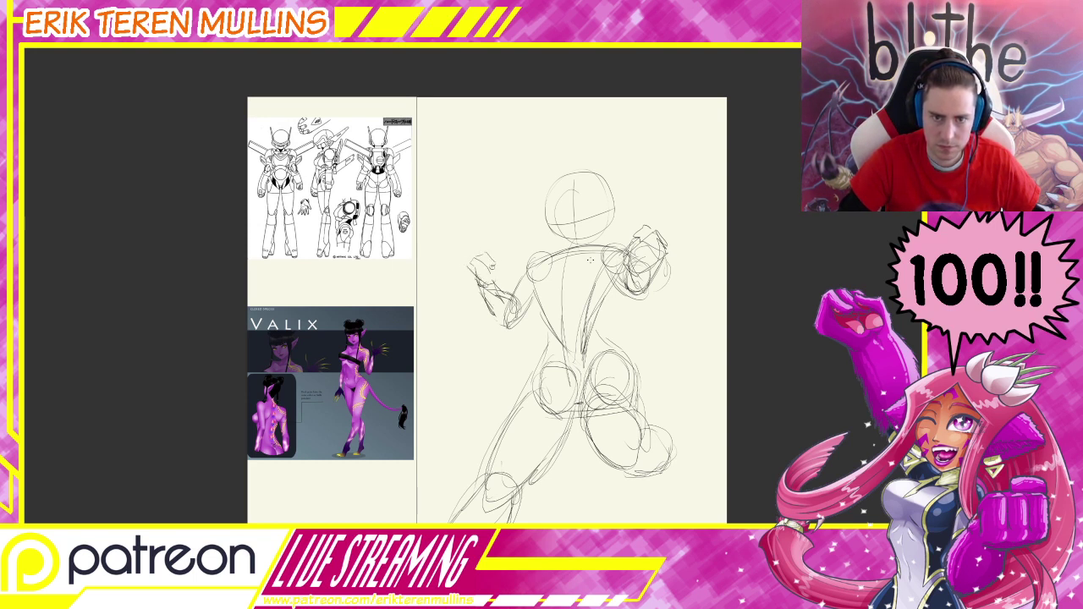
# Darken the outer hip and thigh contour on the right side and define the lifted foot of the bent leg
pyautogui.moveTo(604, 286)
pyautogui.mouseDown()
pyautogui.moveTo(597, 322)
pyautogui.moveTo(646, 423)
pyautogui.mouseUp()
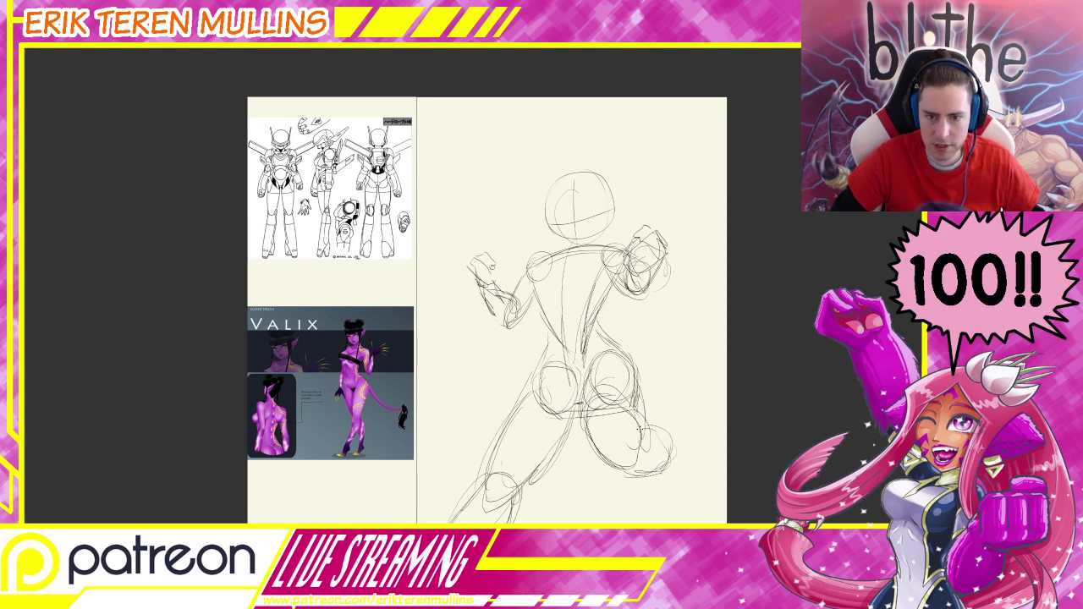
pyautogui.moveTo(635, 383)
pyautogui.mouseDown()
pyautogui.moveTo(642, 433)
pyautogui.moveTo(646, 424)
pyautogui.mouseUp()
pyautogui.moveTo(620, 357); pyautogui.dragTo(643, 416)
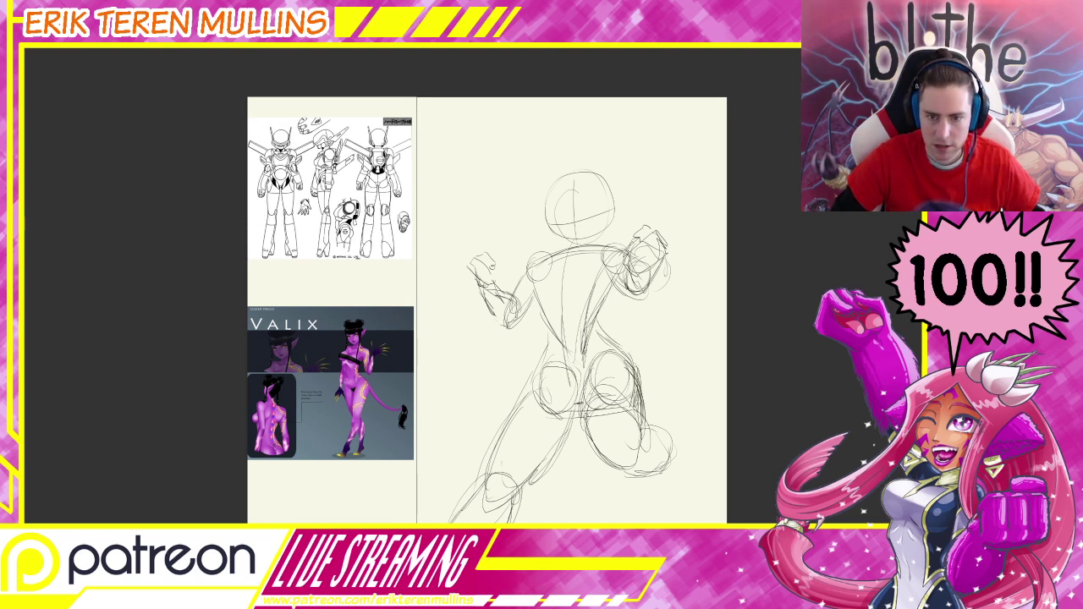
pyautogui.moveTo(585, 395)
pyautogui.mouseDown()
pyautogui.moveTo(611, 466)
pyautogui.moveTo(638, 470)
pyautogui.moveTo(670, 449)
pyautogui.moveTo(653, 427)
pyautogui.moveTo(683, 443)
pyautogui.moveTo(685, 431)
pyautogui.mouseUp()
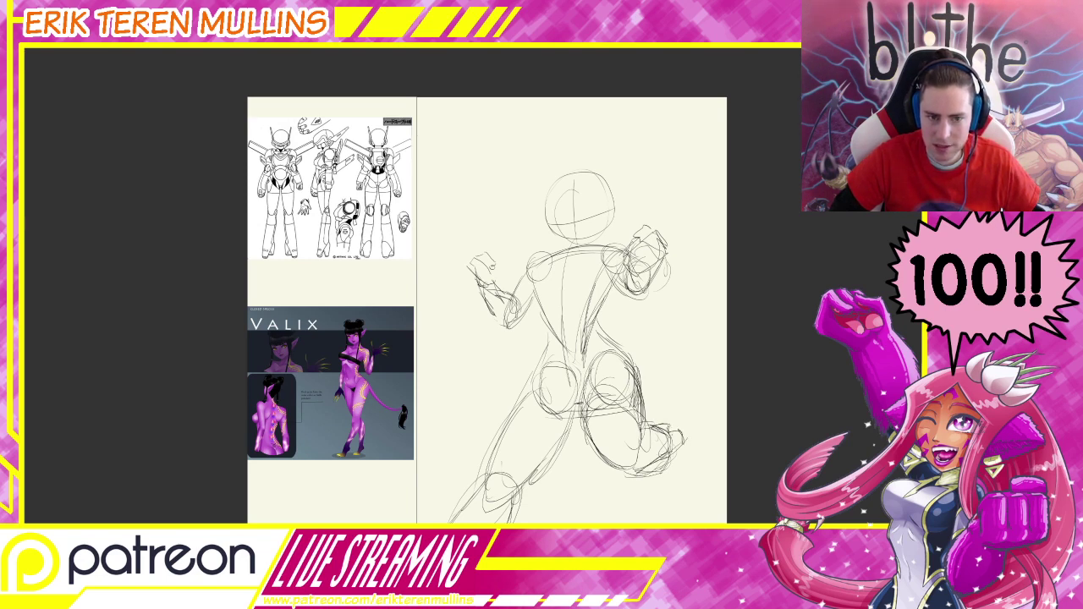
pyautogui.hotkey('ctrl', '+')
pyautogui.hotkey('ctrl', '+')
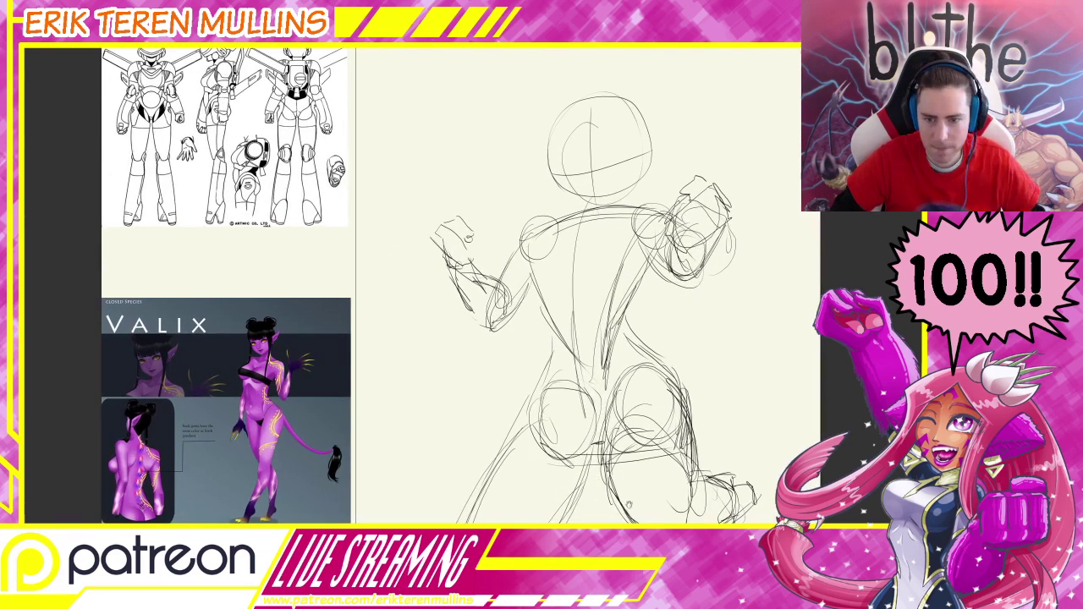
pyautogui.moveTo(633, 503)
pyautogui.mouseDown()
pyautogui.moveTo(696, 363)
pyautogui.moveTo(630, 385)
pyautogui.mouseUp()
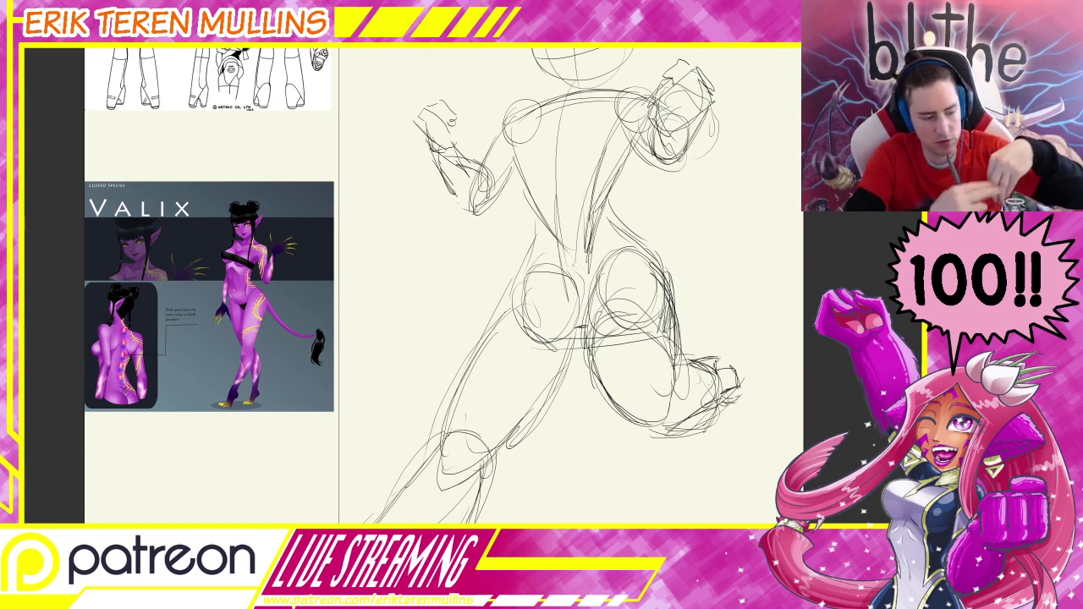
pyautogui.hotkey('ctrl', '-')
pyautogui.hotkey('ctrl', '-')
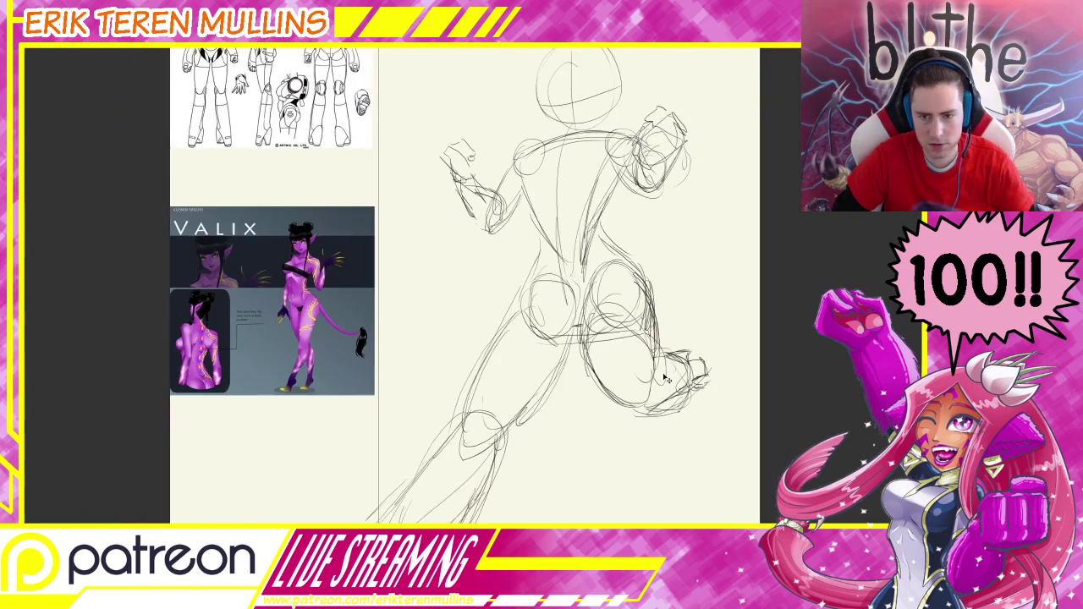
pyautogui.moveTo(504, 443); pyautogui.dragTo(590, 476)
pyautogui.moveTo(650, 425); pyautogui.dragTo(629, 447)
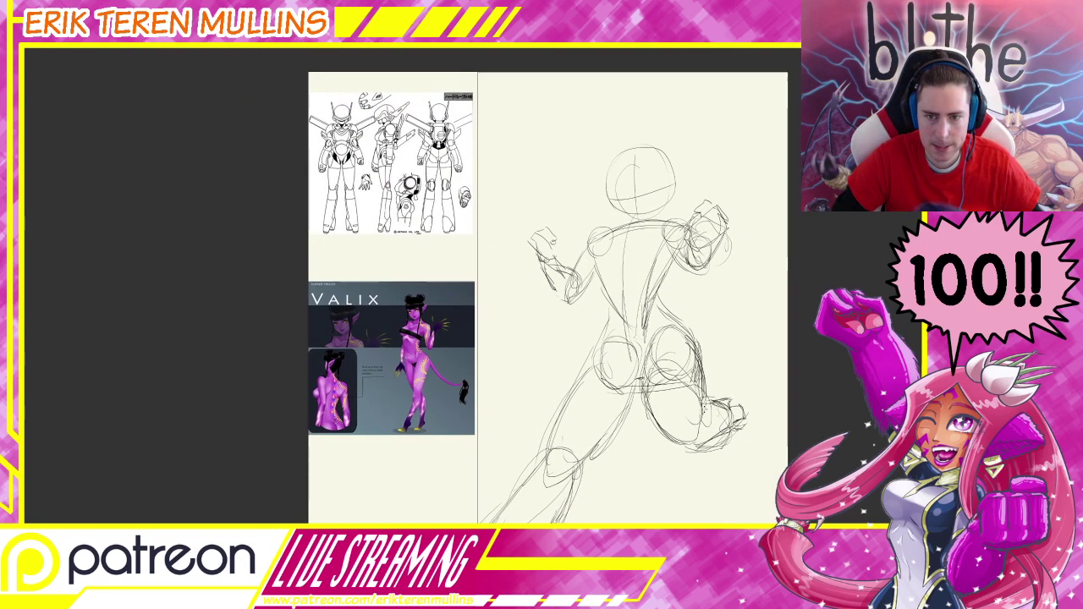
pyautogui.moveTo(683, 423); pyautogui.dragTo(664, 484)
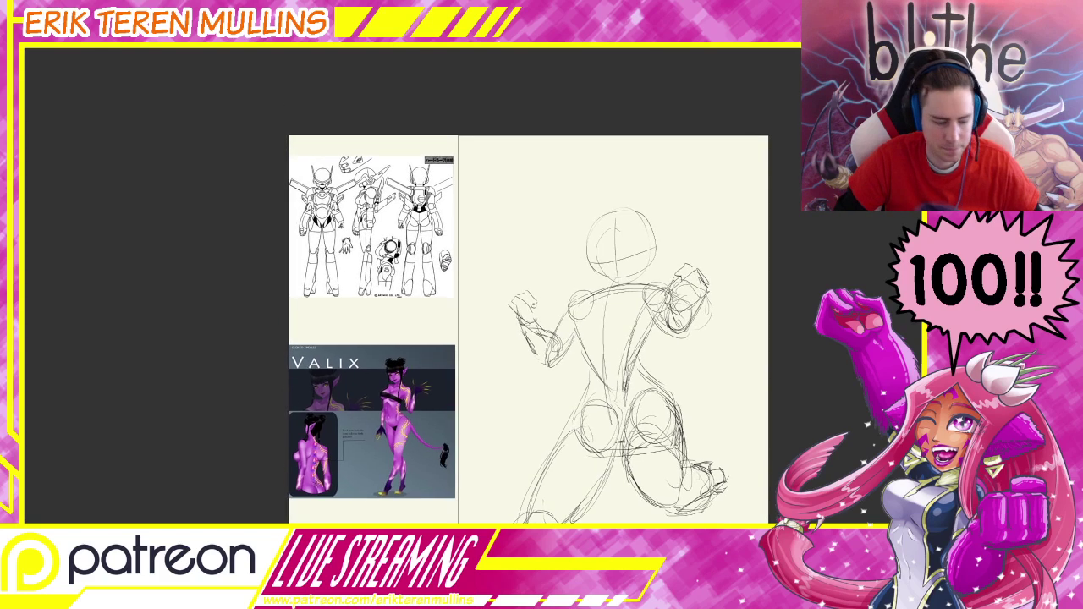
pyautogui.hotkey('ctrl', '+')
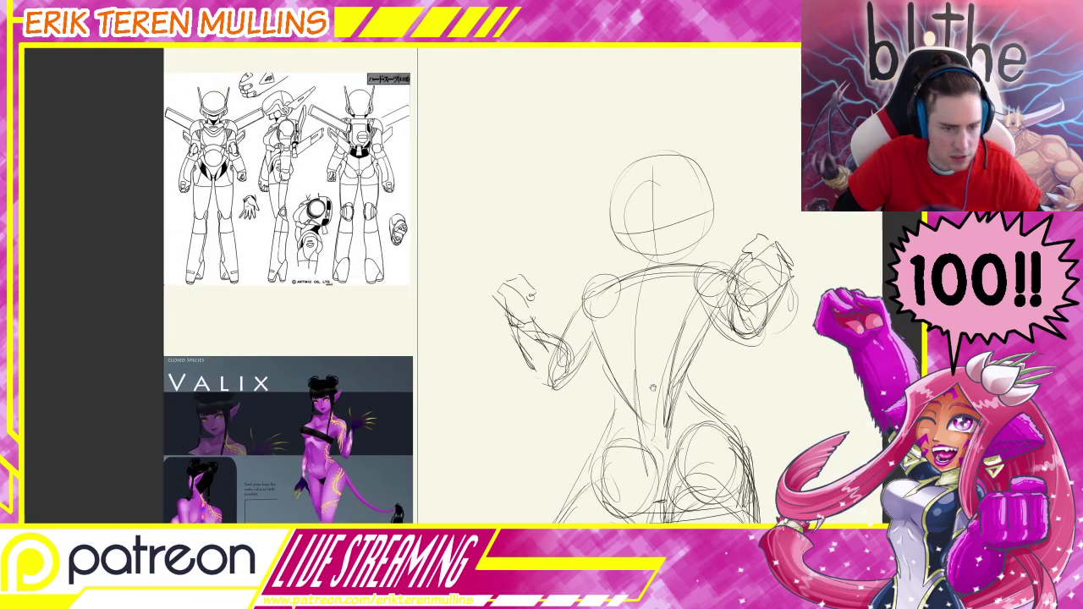
pyautogui.moveTo(652, 386); pyautogui.dragTo(640, 366, button='middle')
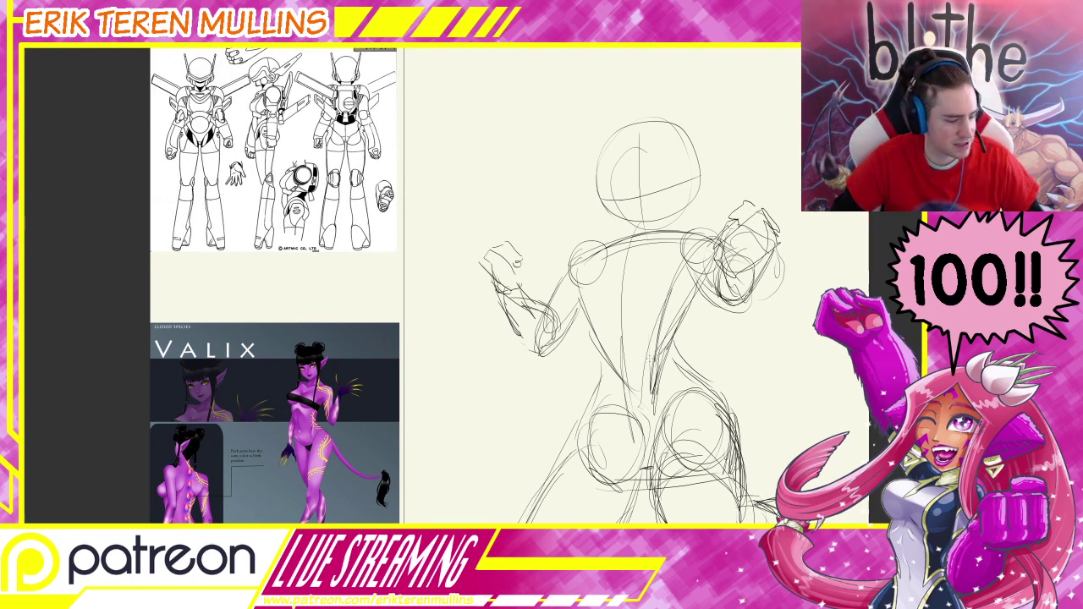
pyautogui.moveTo(650, 314); pyautogui.dragTo(637, 352, button='middle')
pyautogui.moveTo(644, 256)
pyautogui.mouseDown(button='middle')
pyautogui.moveTo(642, 270)
pyautogui.moveTo(637, 250)
pyautogui.mouseUp(button='middle')
pyautogui.hotkey('ctrl', '+')
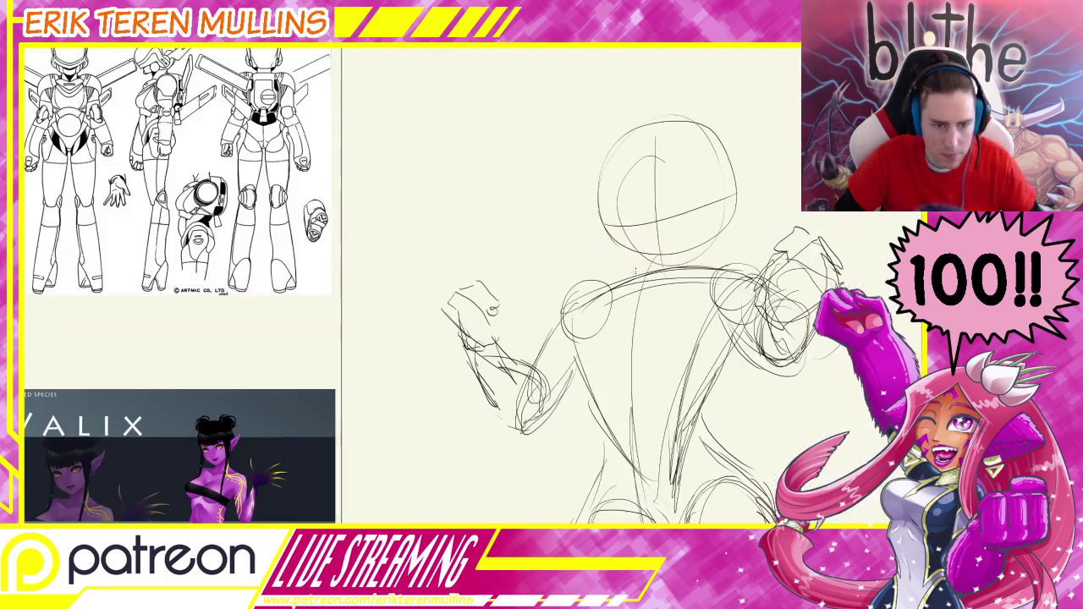
# Build up the forearm of the arm on the left with darker outer and inner contours from wrist to elbow
pyautogui.moveTo(712, 342); pyautogui.dragTo(650, 313)
pyautogui.moveTo(538, 350)
pyautogui.mouseDown()
pyautogui.moveTo(656, 371)
pyautogui.moveTo(672, 393)
pyautogui.mouseUp()
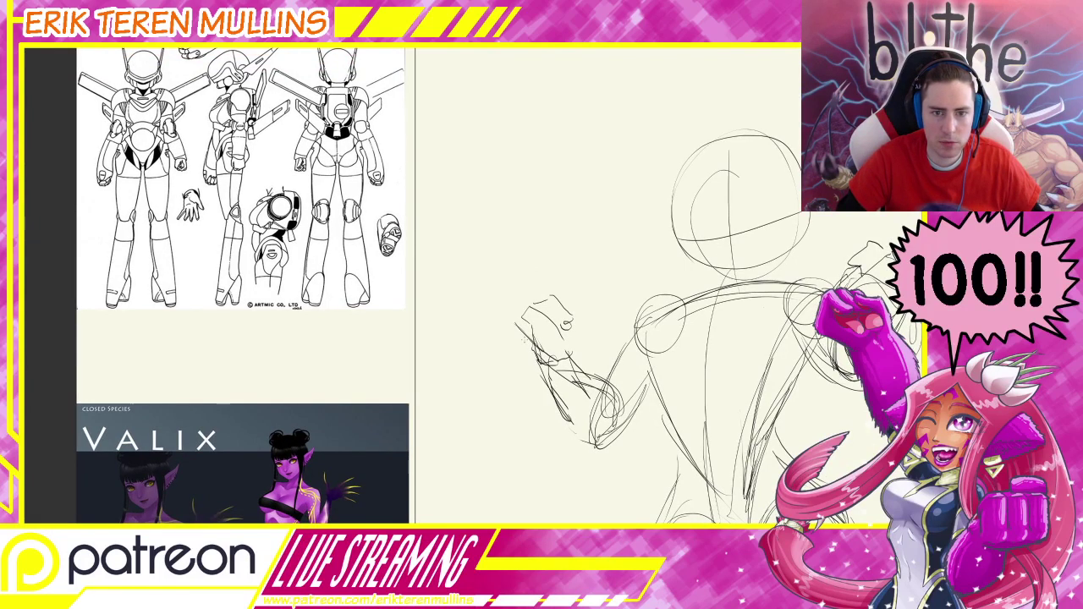
pyautogui.moveTo(527, 341)
pyautogui.mouseDown()
pyautogui.moveTo(516, 342)
pyautogui.moveTo(566, 430)
pyautogui.mouseUp()
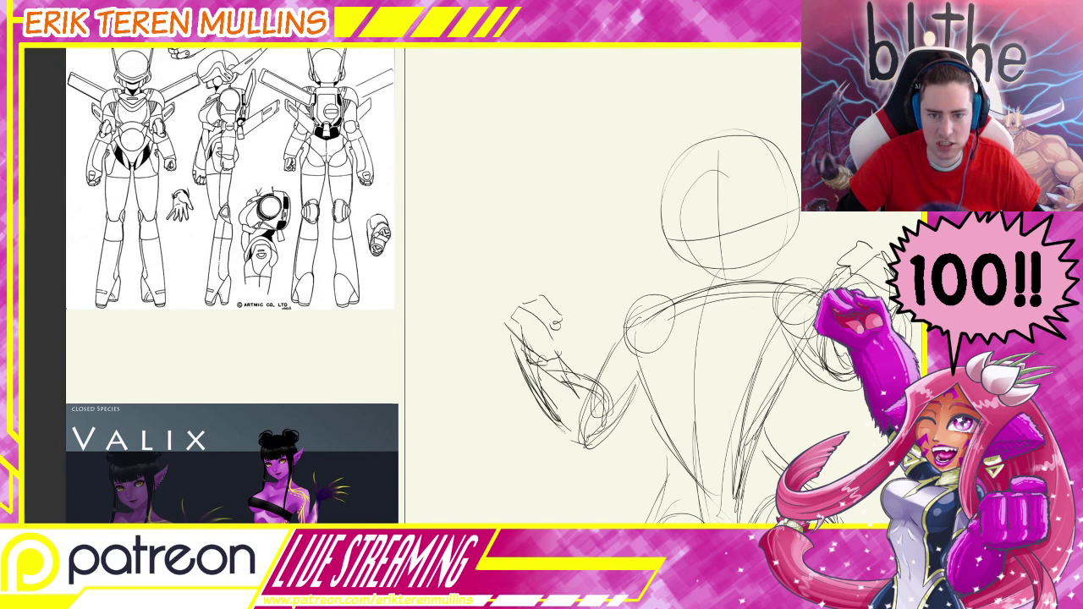
pyautogui.moveTo(562, 342); pyautogui.dragTo(584, 377)
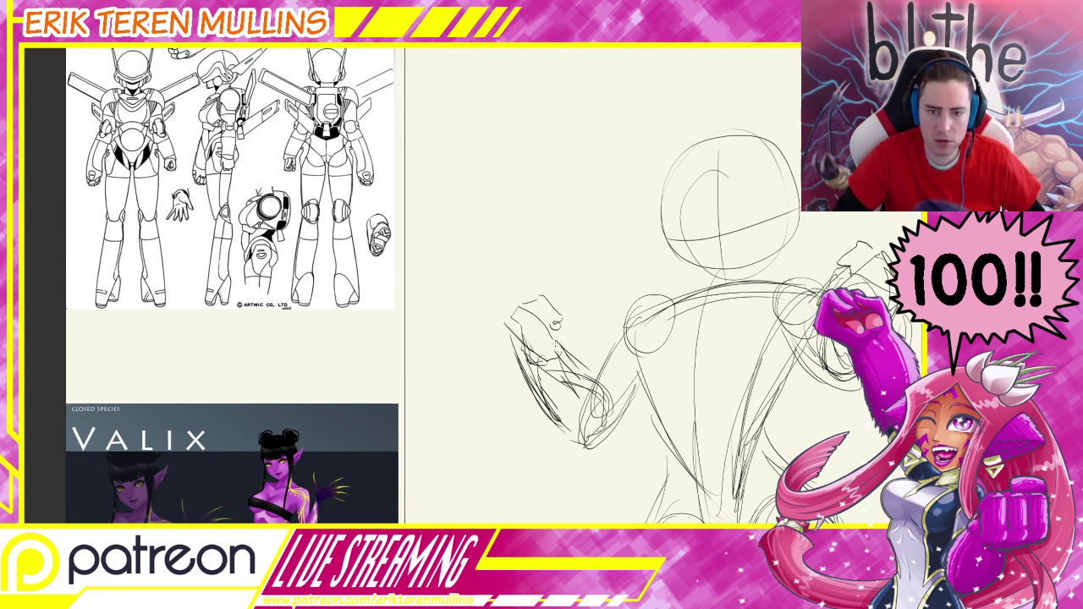
pyautogui.moveTo(558, 346); pyautogui.dragTo(601, 419)
pyautogui.moveTo(573, 360); pyautogui.dragTo(600, 390)
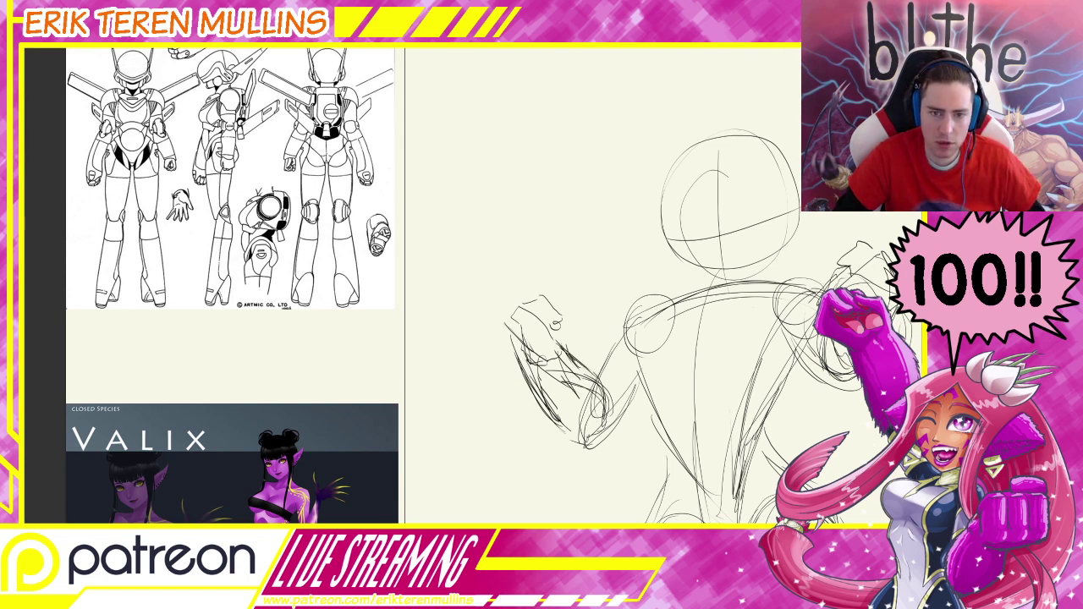
pyautogui.moveTo(566, 340); pyautogui.dragTo(571, 357)
pyautogui.moveTo(560, 340)
pyautogui.mouseDown()
pyautogui.moveTo(582, 363)
pyautogui.moveTo(575, 357)
pyautogui.mouseUp()
# Round out the raised fist of the arm on the left with repeated curved strokes
pyautogui.moveTo(505, 324)
pyautogui.mouseDown()
pyautogui.moveTo(513, 351)
pyautogui.moveTo(523, 296)
pyautogui.mouseUp()
pyautogui.moveTo(504, 300)
pyautogui.mouseDown()
pyautogui.moveTo(529, 294)
pyautogui.moveTo(565, 355)
pyautogui.mouseUp()
pyautogui.moveTo(547, 305); pyautogui.dragTo(564, 347)
pyautogui.moveTo(501, 325); pyautogui.dragTo(546, 301)
# Reinforce the foreshortened forearm and fist on the right side with bold rounded contours and a curved cross-line
pyautogui.moveTo(709, 350); pyautogui.dragTo(684, 359)
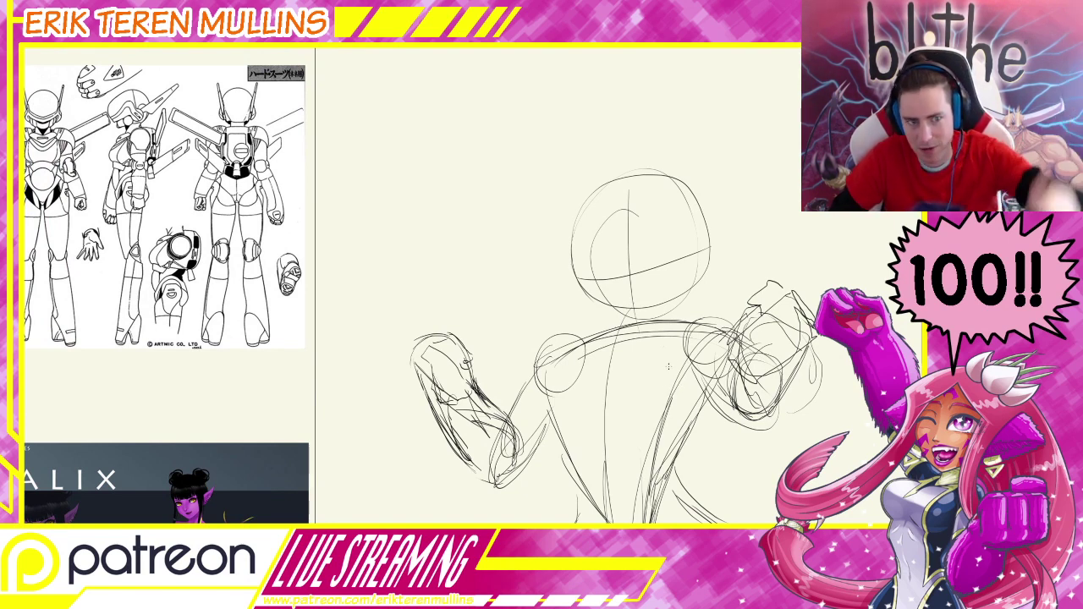
pyautogui.moveTo(728, 338); pyautogui.dragTo(734, 402)
pyautogui.moveTo(728, 338)
pyautogui.mouseDown()
pyautogui.moveTo(726, 392)
pyautogui.moveTo(739, 406)
pyautogui.mouseUp()
pyautogui.moveTo(729, 371)
pyautogui.mouseDown()
pyautogui.moveTo(735, 426)
pyautogui.moveTo(788, 382)
pyautogui.moveTo(805, 325)
pyautogui.moveTo(778, 293)
pyautogui.moveTo(733, 375)
pyautogui.moveTo(804, 345)
pyautogui.moveTo(776, 371)
pyautogui.mouseUp()
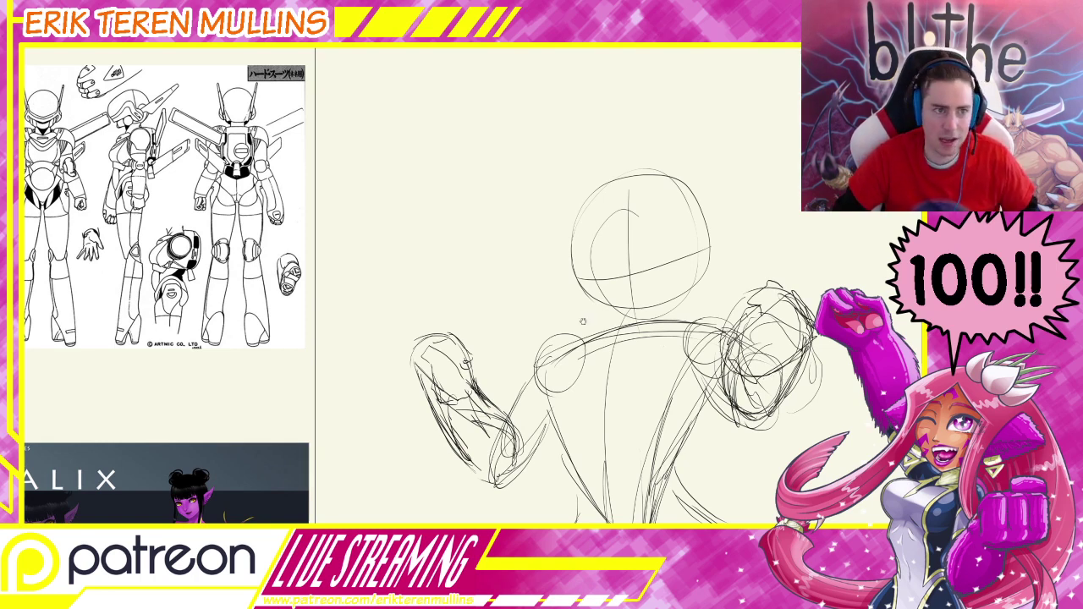
pyautogui.moveTo(777, 293)
pyautogui.mouseDown()
pyautogui.moveTo(741, 322)
pyautogui.moveTo(759, 367)
pyautogui.mouseUp()
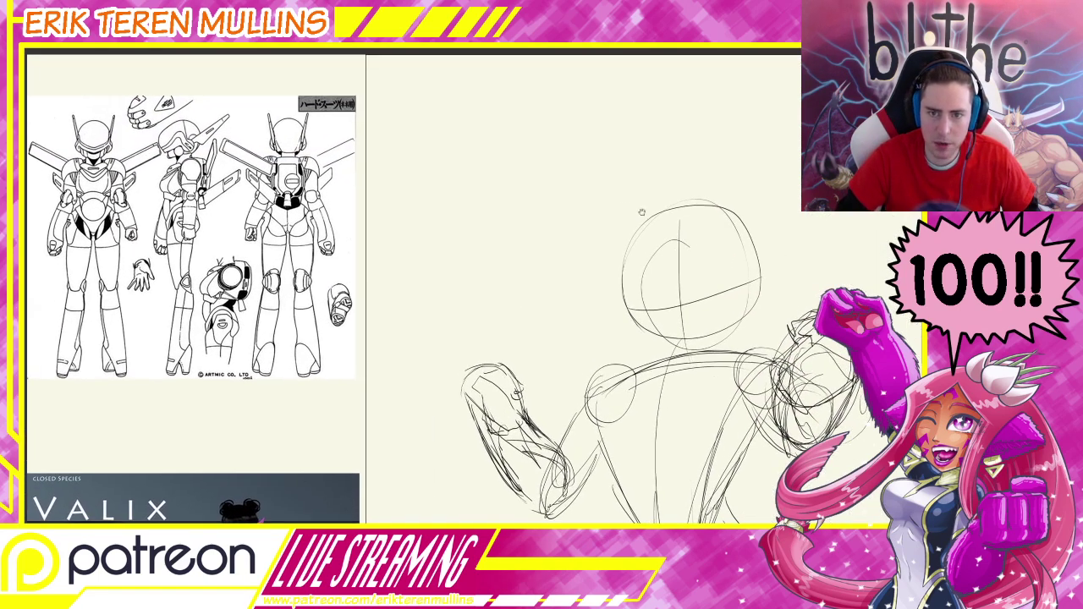
# Sketch two oval buns on top of the head and reshape the head circle with wider helmet sides and a firmer crown
pyautogui.moveTo(623, 204)
pyautogui.mouseDown()
pyautogui.moveTo(599, 254)
pyautogui.moveTo(609, 203)
pyautogui.moveTo(647, 211)
pyautogui.moveTo(592, 258)
pyautogui.moveTo(630, 233)
pyautogui.mouseUp()
pyautogui.moveTo(593, 229)
pyautogui.mouseDown()
pyautogui.moveTo(647, 202)
pyautogui.moveTo(585, 255)
pyautogui.moveTo(631, 235)
pyautogui.mouseUp()
pyautogui.moveTo(702, 195); pyautogui.dragTo(755, 248)
pyautogui.moveTo(733, 181); pyautogui.dragTo(758, 247)
pyautogui.moveTo(700, 217)
pyautogui.mouseDown()
pyautogui.moveTo(710, 176)
pyautogui.moveTo(753, 204)
pyautogui.mouseUp()
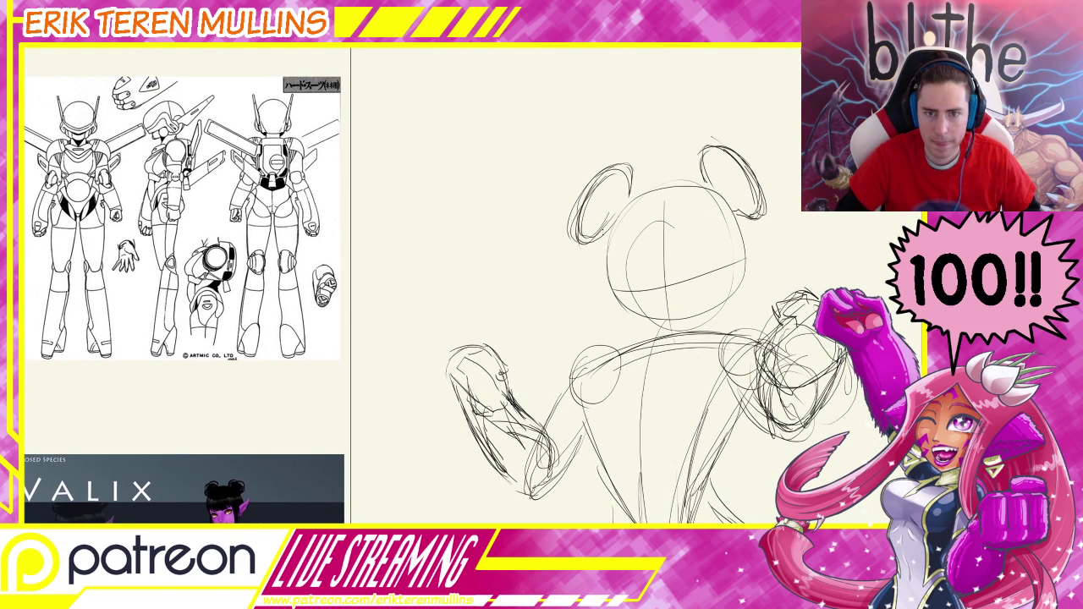
pyautogui.moveTo(628, 204)
pyautogui.mouseDown()
pyautogui.moveTo(603, 294)
pyautogui.moveTo(675, 302)
pyautogui.moveTo(755, 284)
pyautogui.moveTo(721, 191)
pyautogui.moveTo(635, 217)
pyautogui.mouseUp()
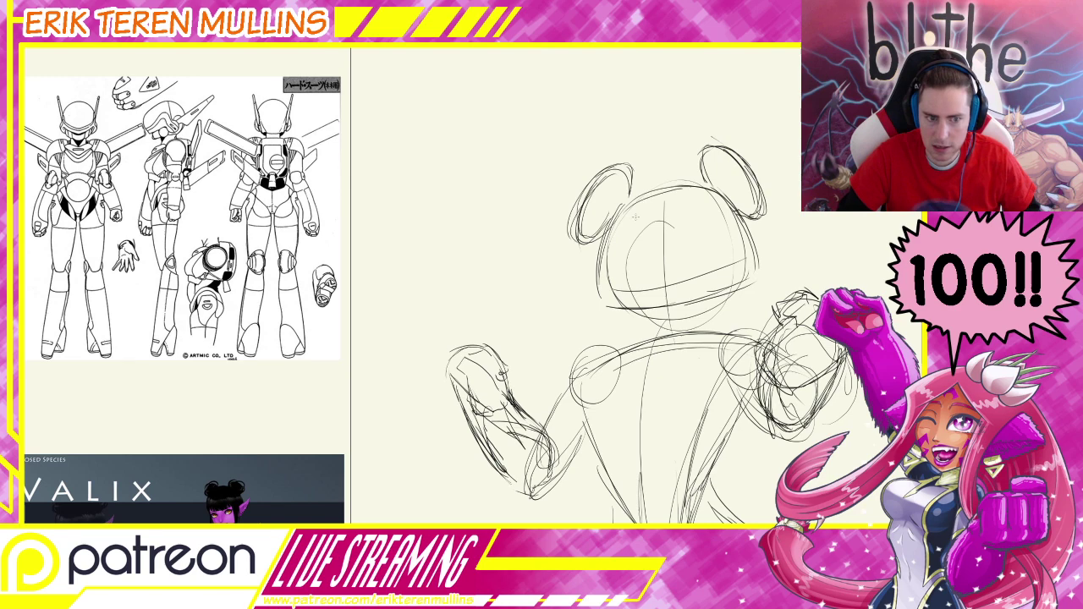
pyautogui.moveTo(712, 188); pyautogui.dragTo(643, 196)
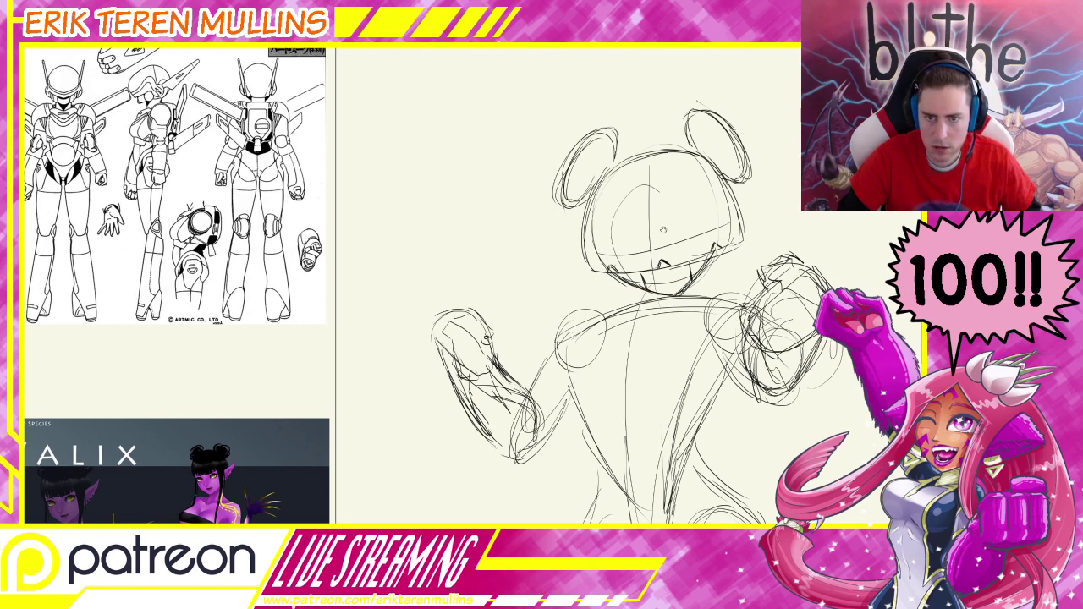
# Sketch vertical section lines down the left side and centre of the helmet's face
pyautogui.moveTo(616, 186); pyautogui.dragTo(612, 274)
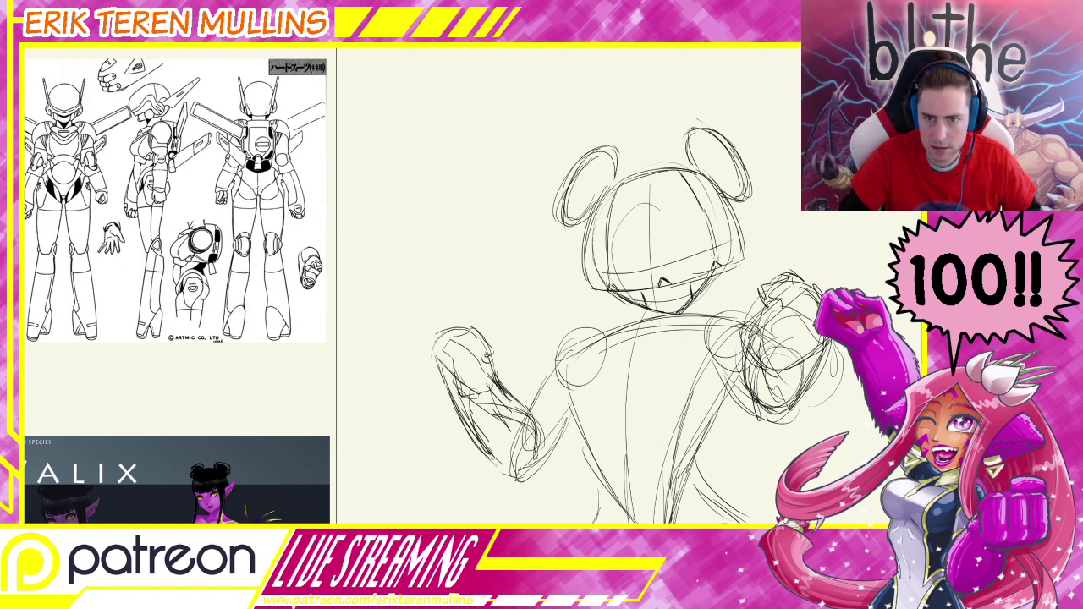
pyautogui.moveTo(618, 187); pyautogui.dragTo(609, 284)
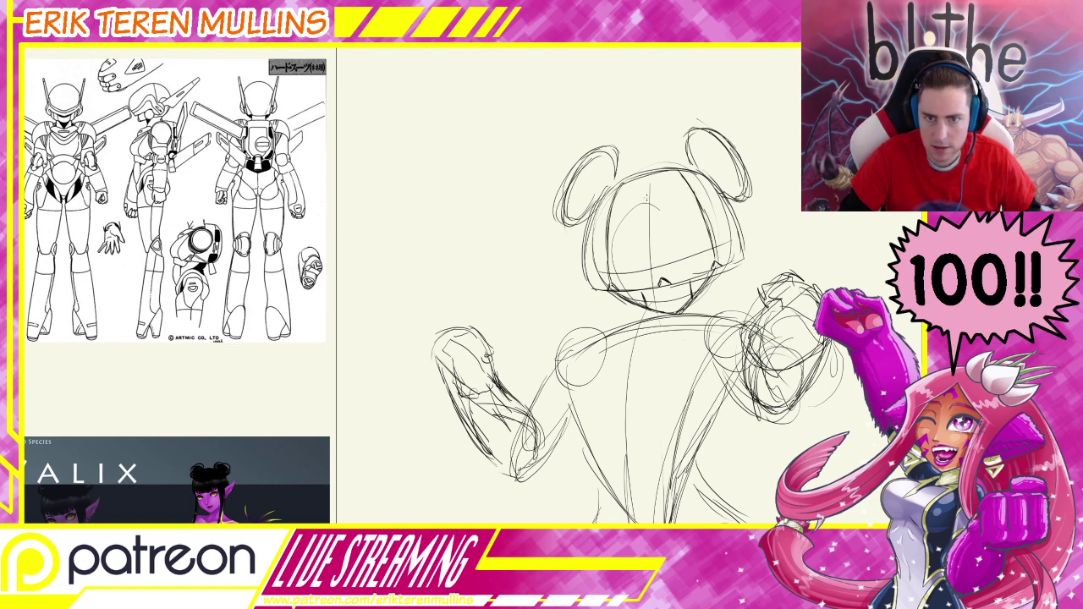
pyautogui.moveTo(651, 180); pyautogui.dragTo(660, 275)
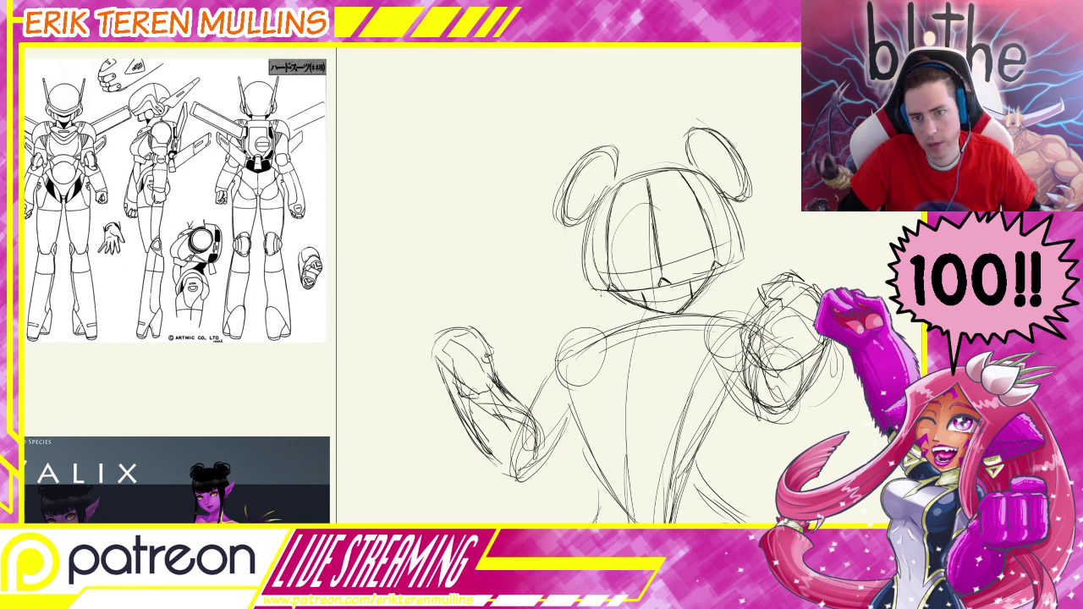
# Reinforce the helmet's two lower corners and angle the jaw edge around the chin
pyautogui.moveTo(741, 244)
pyautogui.mouseDown()
pyautogui.moveTo(724, 265)
pyautogui.moveTo(759, 254)
pyautogui.mouseUp()
pyautogui.moveTo(597, 298); pyautogui.dragTo(587, 296)
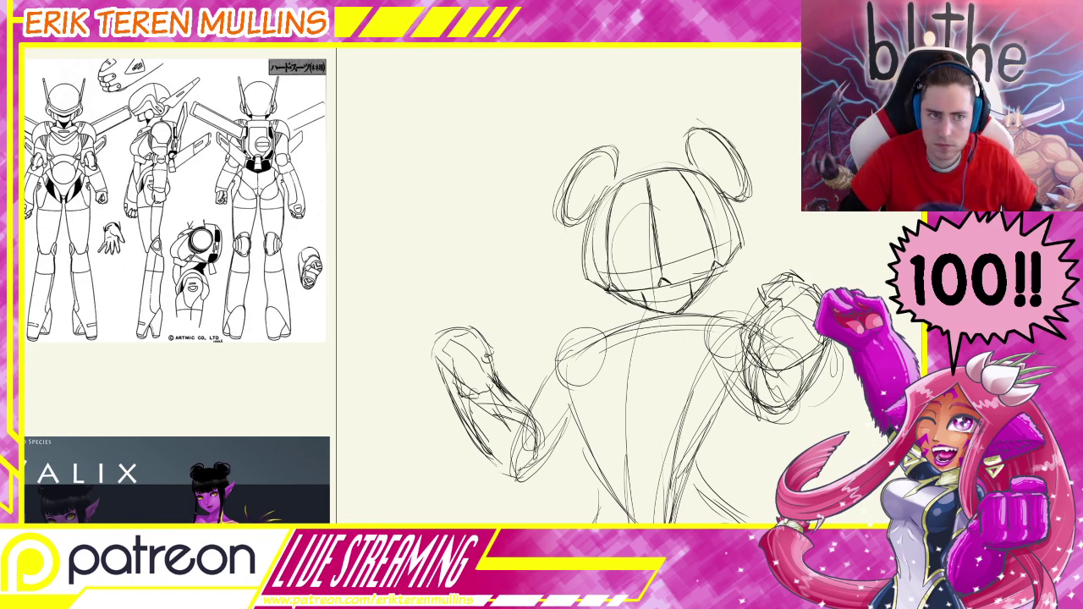
pyautogui.moveTo(658, 294)
pyautogui.mouseDown()
pyautogui.moveTo(642, 292)
pyautogui.moveTo(649, 297)
pyautogui.mouseUp()
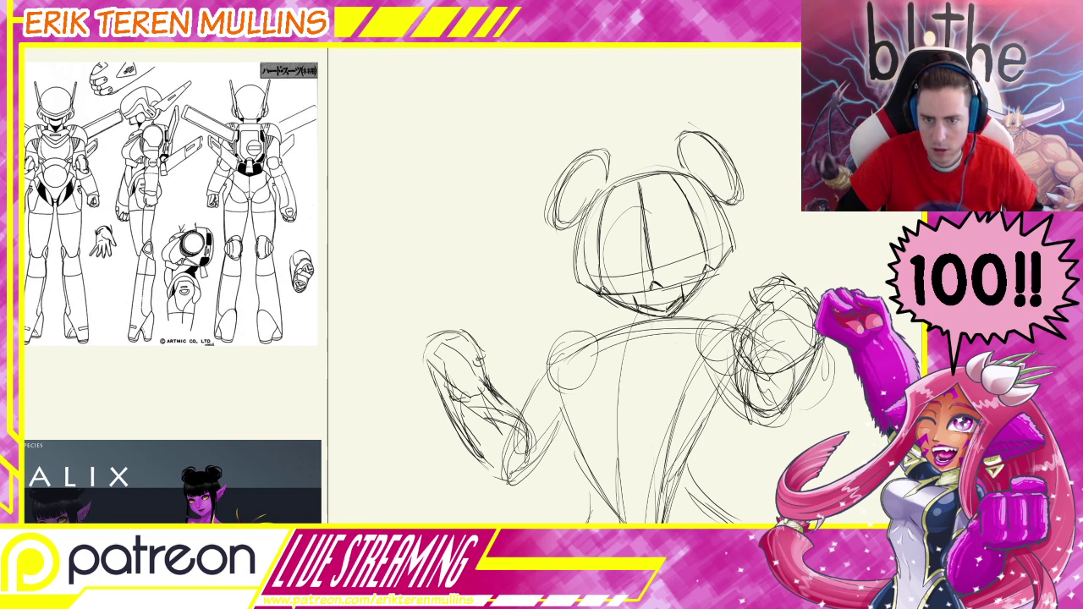
pyautogui.moveTo(651, 310)
pyautogui.mouseDown()
pyautogui.moveTo(652, 323)
pyautogui.moveTo(682, 298)
pyautogui.mouseUp()
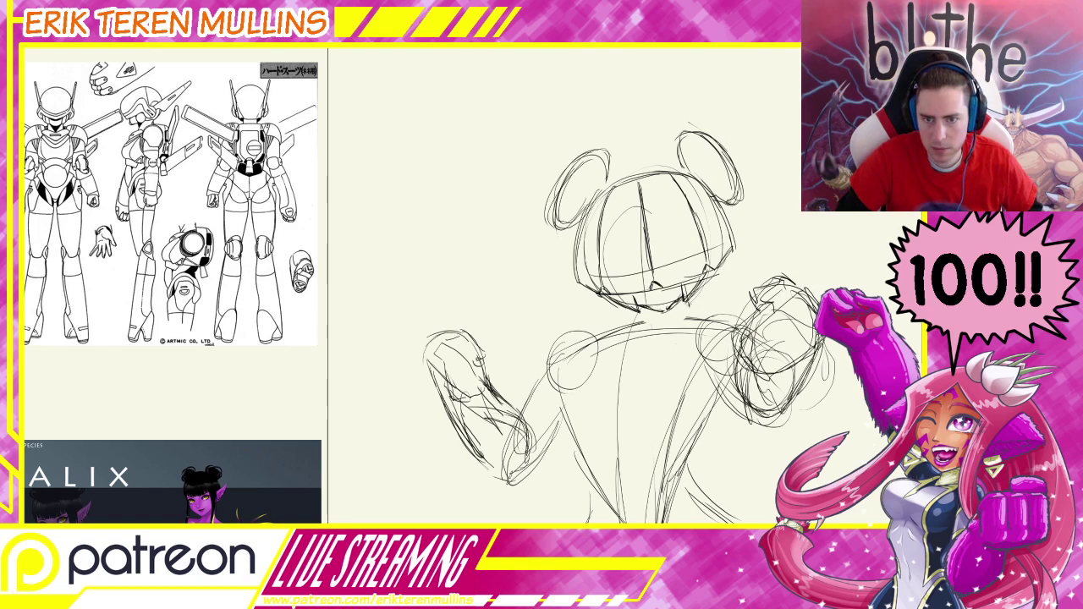
# Add inner curves to both buns and darken where they attach to the head
pyautogui.moveTo(627, 246); pyautogui.dragTo(648, 269)
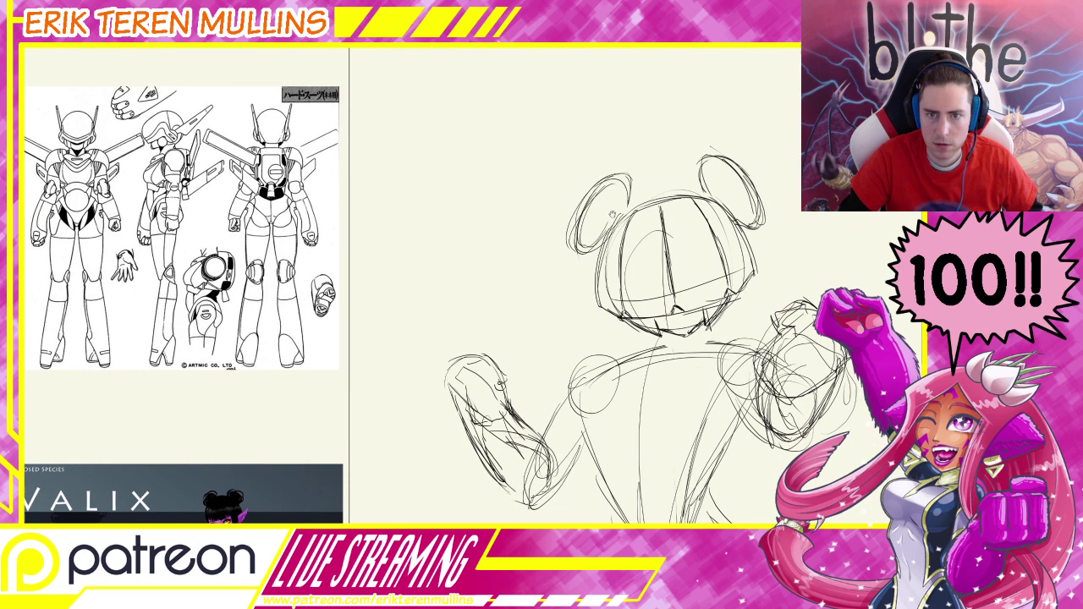
pyautogui.moveTo(612, 215); pyautogui.dragTo(611, 220)
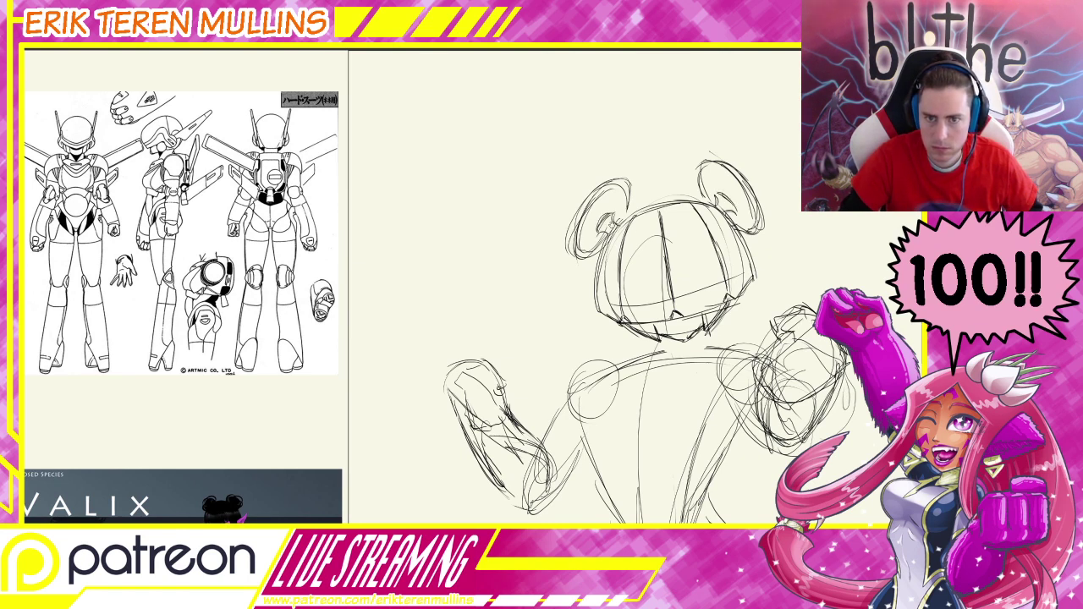
pyautogui.moveTo(596, 227)
pyautogui.mouseDown()
pyautogui.moveTo(609, 228)
pyautogui.moveTo(603, 248)
pyautogui.mouseUp()
pyautogui.moveTo(626, 200); pyautogui.dragTo(604, 239)
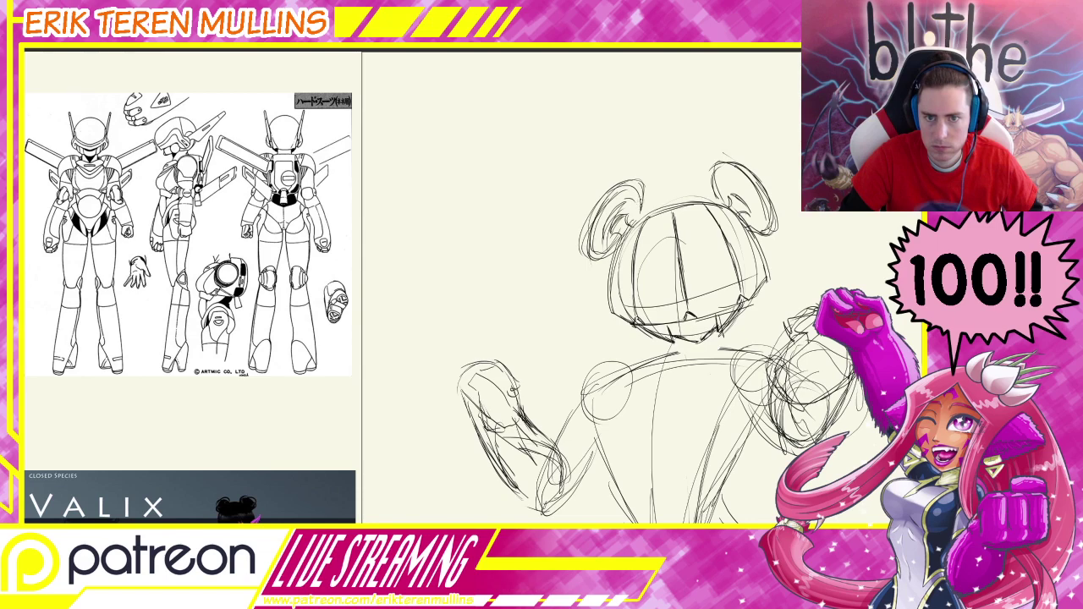
pyautogui.moveTo(722, 183)
pyautogui.mouseDown()
pyautogui.moveTo(758, 213)
pyautogui.moveTo(758, 229)
pyautogui.moveTo(755, 212)
pyautogui.mouseUp()
# Erase the vertical section lines and leftover construction curves inside the helmet's face
pyautogui.moveTo(663, 297)
pyautogui.mouseDown(button='middle')
pyautogui.moveTo(635, 296)
pyautogui.moveTo(639, 320)
pyautogui.mouseUp(button='middle')
pyautogui.press('e')
pyautogui.moveTo(653, 229); pyautogui.dragTo(665, 296)
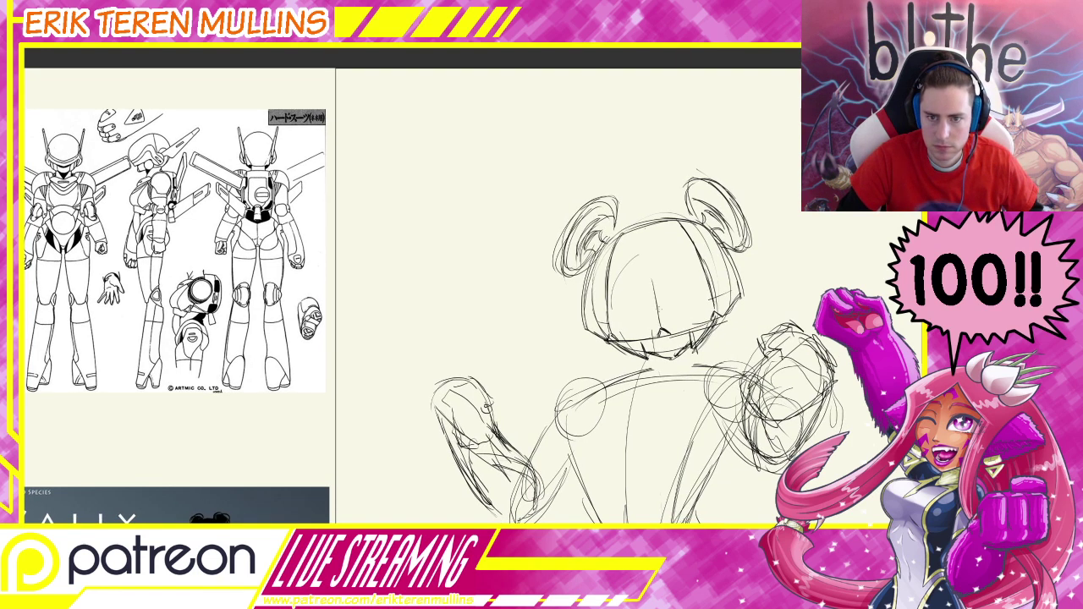
pyautogui.moveTo(683, 241); pyautogui.dragTo(656, 269)
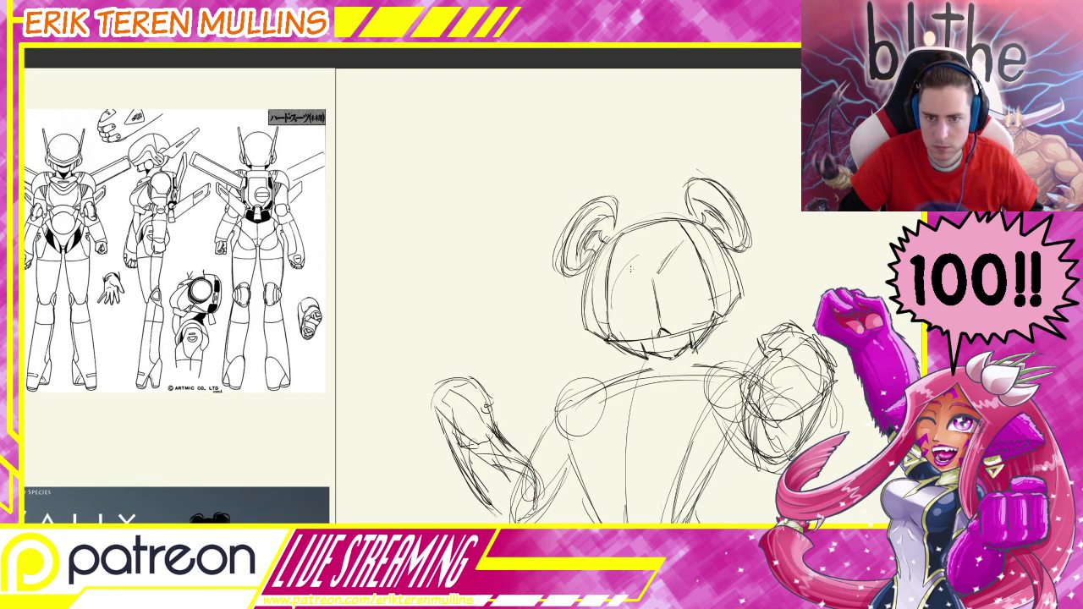
pyautogui.hotkey('ctrl', 'z')
pyautogui.hotkey('ctrl', 'z')
pyautogui.hotkey('ctrl', 'z')
pyautogui.hotkey('ctrl', 'z')
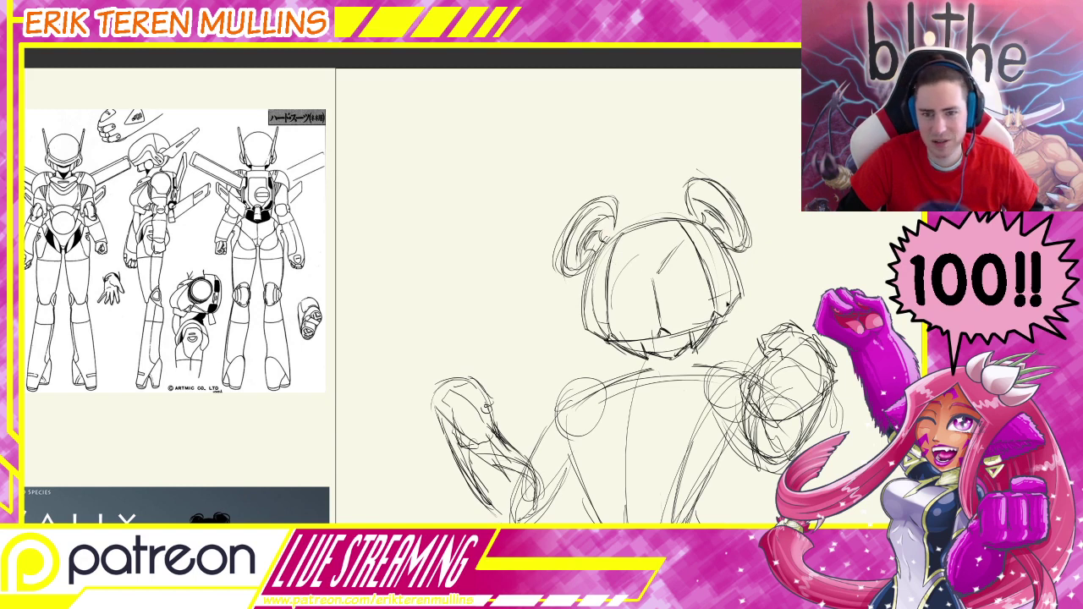
pyautogui.press('e')
pyautogui.moveTo(655, 277)
pyautogui.mouseDown()
pyautogui.moveTo(658, 317)
pyautogui.moveTo(617, 269)
pyautogui.moveTo(608, 318)
pyautogui.moveTo(639, 249)
pyautogui.moveTo(709, 295)
pyautogui.moveTo(708, 269)
pyautogui.moveTo(679, 318)
pyautogui.moveTo(612, 328)
pyautogui.moveTo(717, 305)
pyautogui.mouseUp()
pyautogui.press('b')
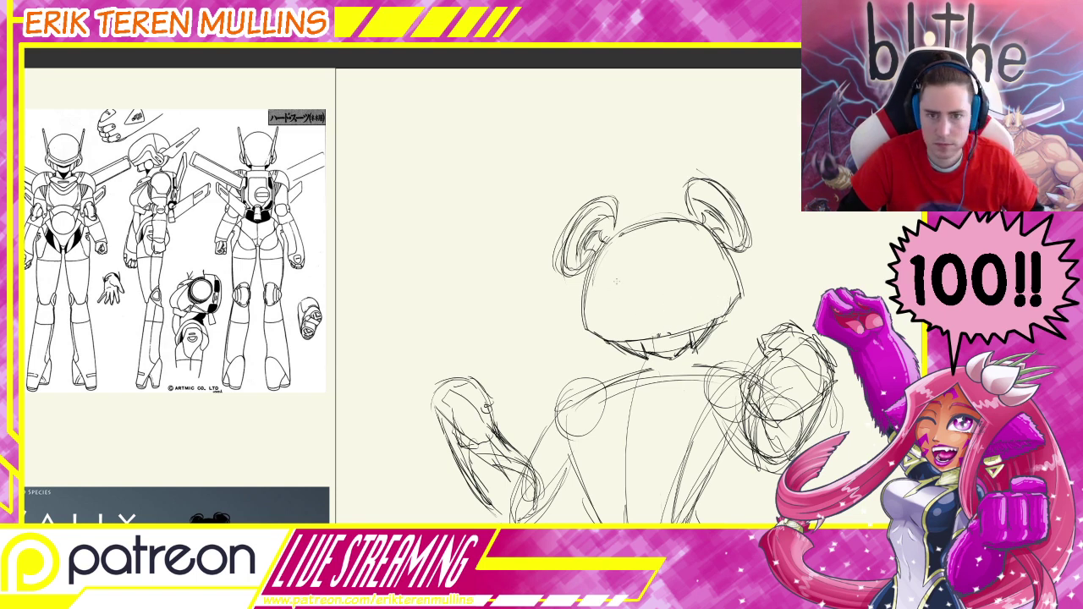
# Redraw the left and right edges of the helmet's face opening with slightly curved strokes down to the jaw
pyautogui.moveTo(602, 263); pyautogui.dragTo(596, 299)
pyautogui.moveTo(610, 242); pyautogui.dragTo(606, 335)
pyautogui.hotkey('ctrl', 'z')
pyautogui.moveTo(611, 238); pyautogui.dragTo(603, 331)
pyautogui.moveTo(600, 281); pyautogui.dragTo(609, 339)
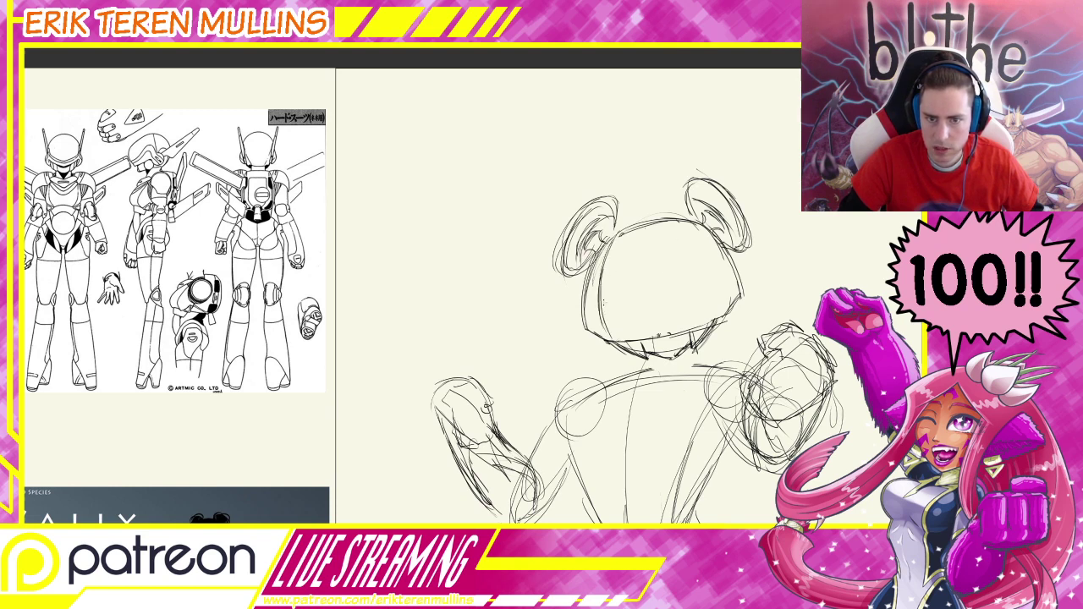
pyautogui.moveTo(691, 222); pyautogui.dragTo(725, 315)
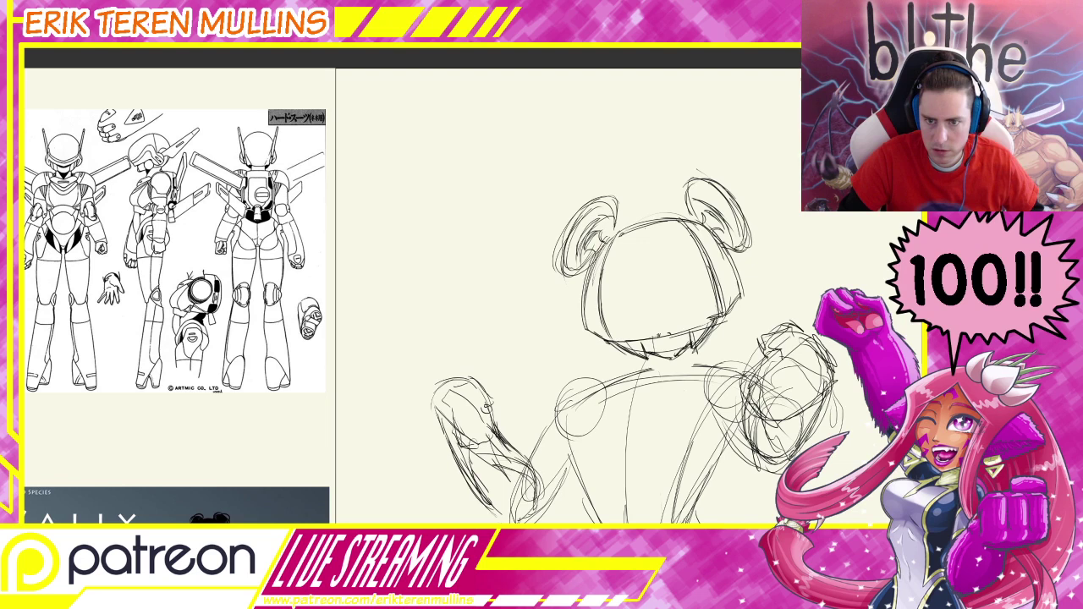
pyautogui.moveTo(599, 294); pyautogui.dragTo(604, 342)
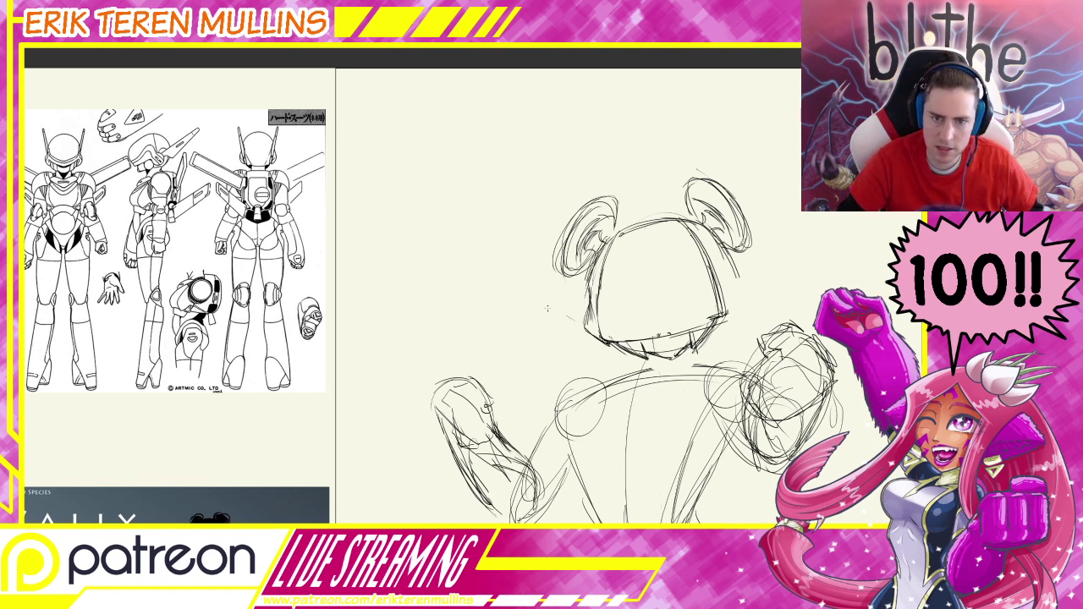
# Sketch a long pointed ear on each side of the helmet and darken the helmet's right edge
pyautogui.moveTo(546, 307); pyautogui.dragTo(594, 337)
pyautogui.moveTo(540, 300)
pyautogui.mouseDown()
pyautogui.moveTo(586, 332)
pyautogui.moveTo(560, 315)
pyautogui.mouseUp()
pyautogui.moveTo(518, 287); pyautogui.dragTo(582, 303)
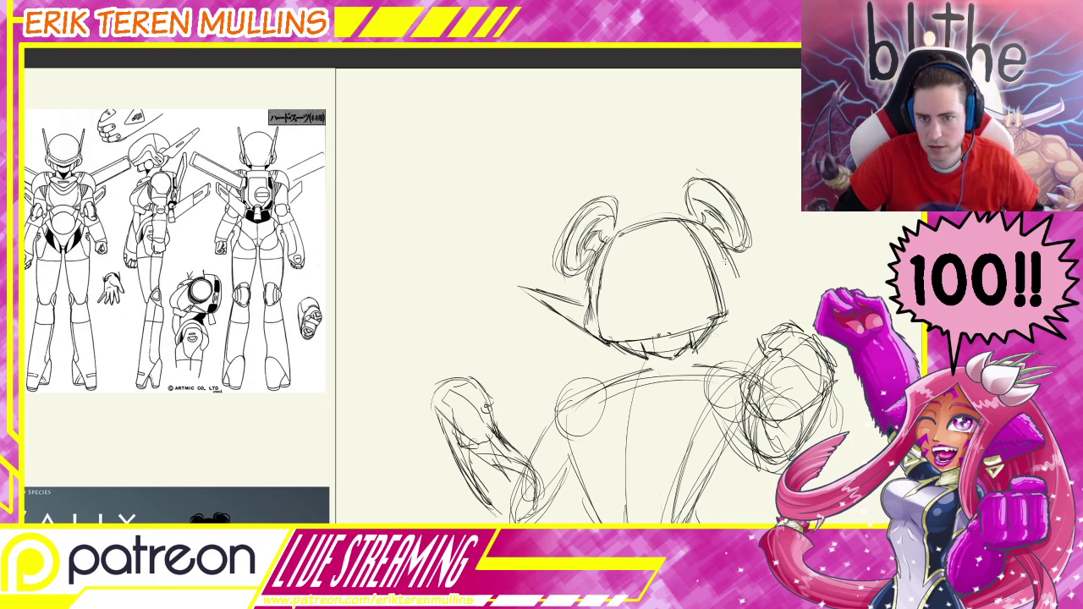
pyautogui.moveTo(702, 226); pyautogui.dragTo(726, 262)
pyautogui.moveTo(704, 231); pyautogui.dragTo(728, 279)
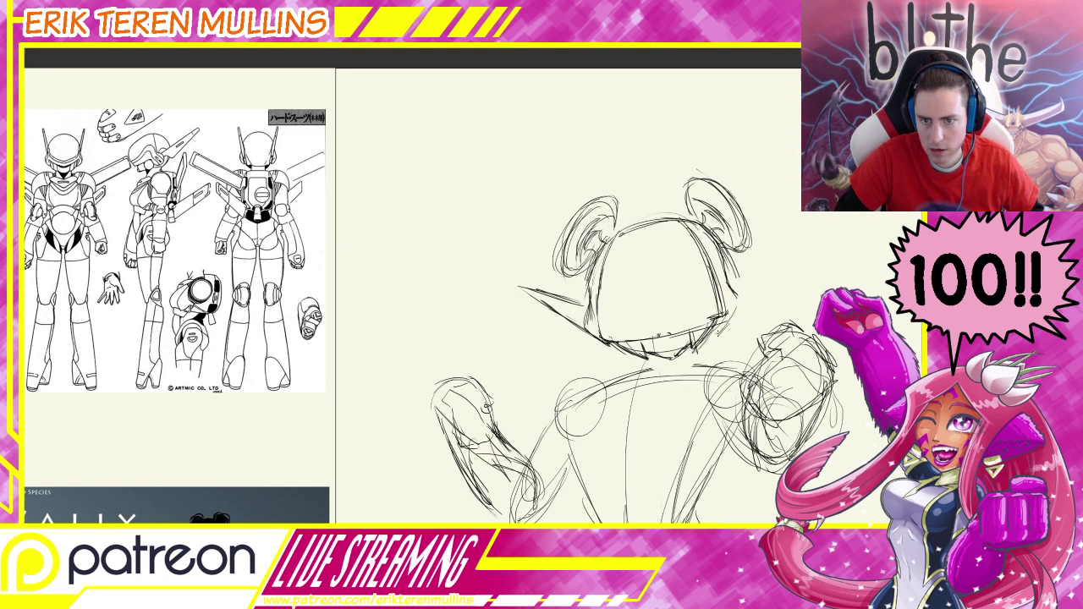
pyautogui.moveTo(733, 290)
pyautogui.mouseDown()
pyautogui.moveTo(790, 237)
pyautogui.moveTo(721, 333)
pyautogui.moveTo(795, 233)
pyautogui.moveTo(790, 242)
pyautogui.mouseUp()
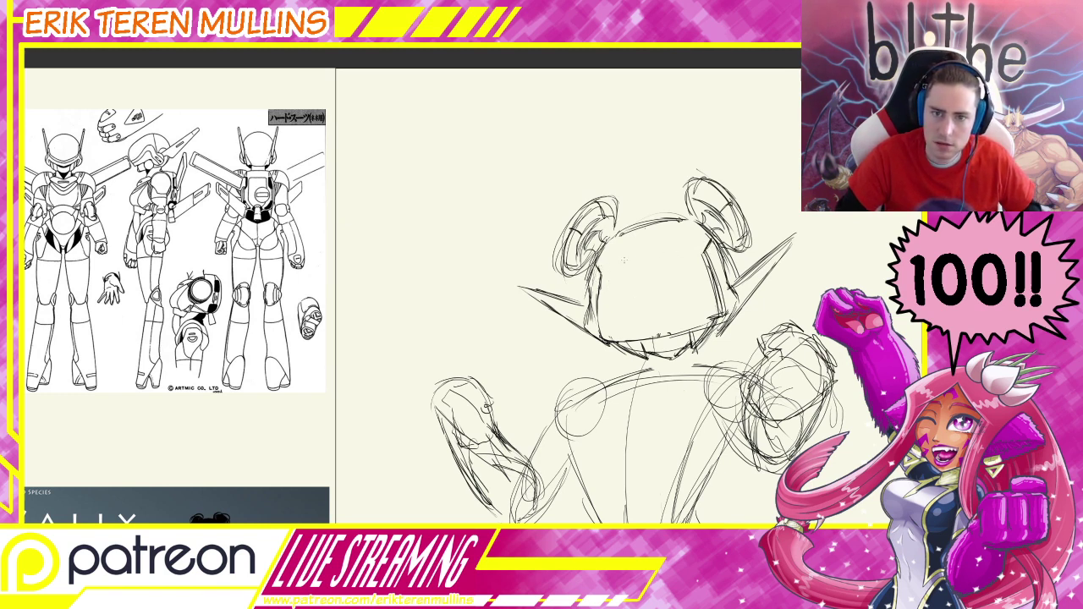
# Firm up the visor's left and lower edges and add a curved line across the forehead
pyautogui.moveTo(595, 292); pyautogui.dragTo(600, 339)
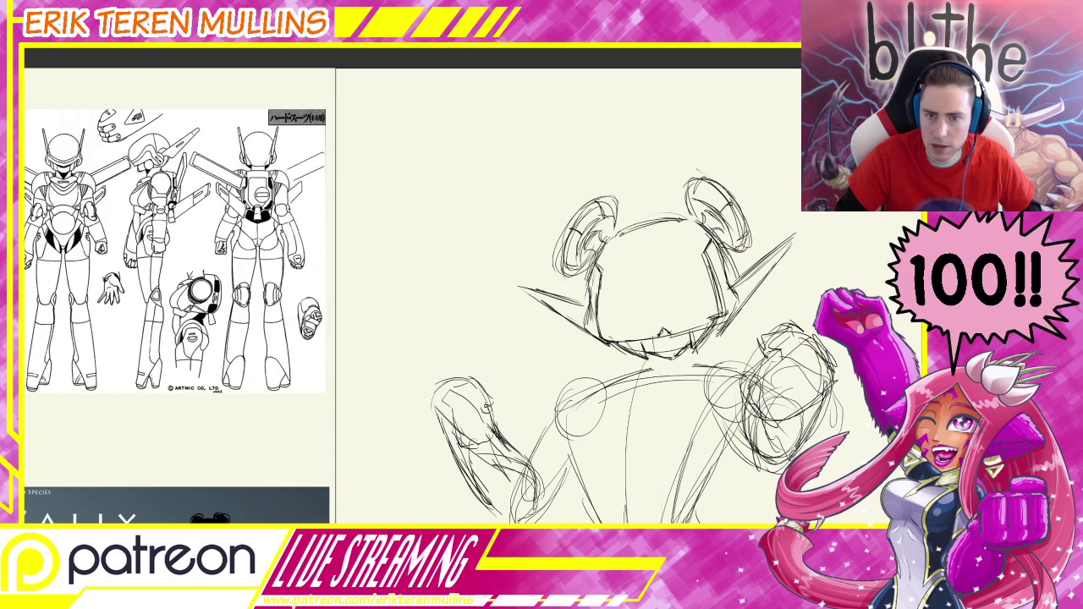
pyautogui.moveTo(667, 336); pyautogui.dragTo(712, 316)
pyautogui.moveTo(645, 248); pyautogui.dragTo(718, 238)
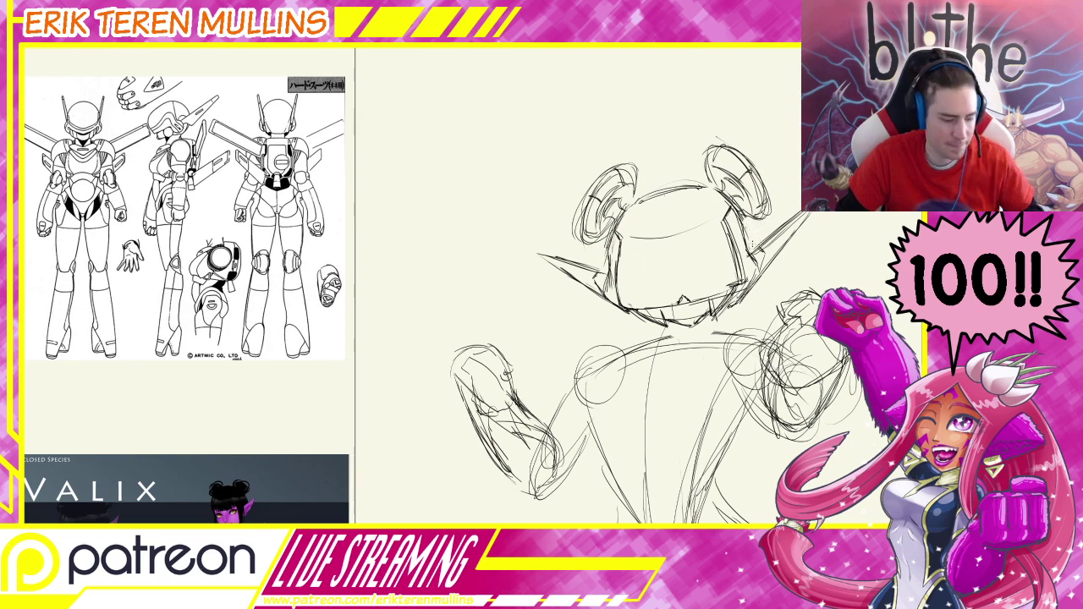
# Examine the helmeted head's proportions against the torso, the full pose and the reference images
pyautogui.hotkey('ctrl', '-')
pyautogui.moveTo(550, 328); pyautogui.dragTo(529, 307)
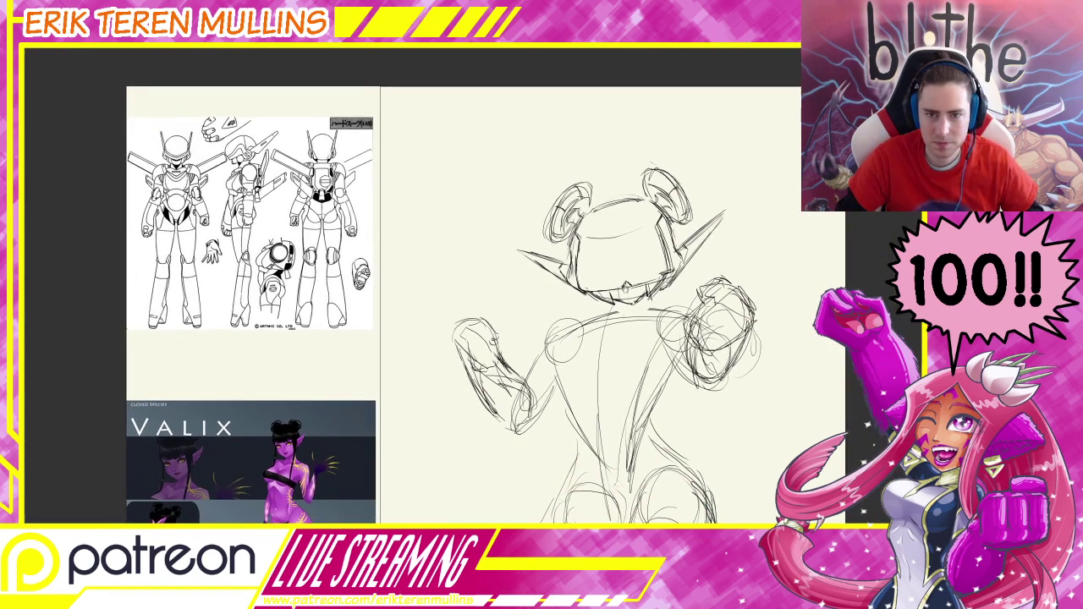
pyautogui.moveTo(626, 286); pyautogui.dragTo(664, 296)
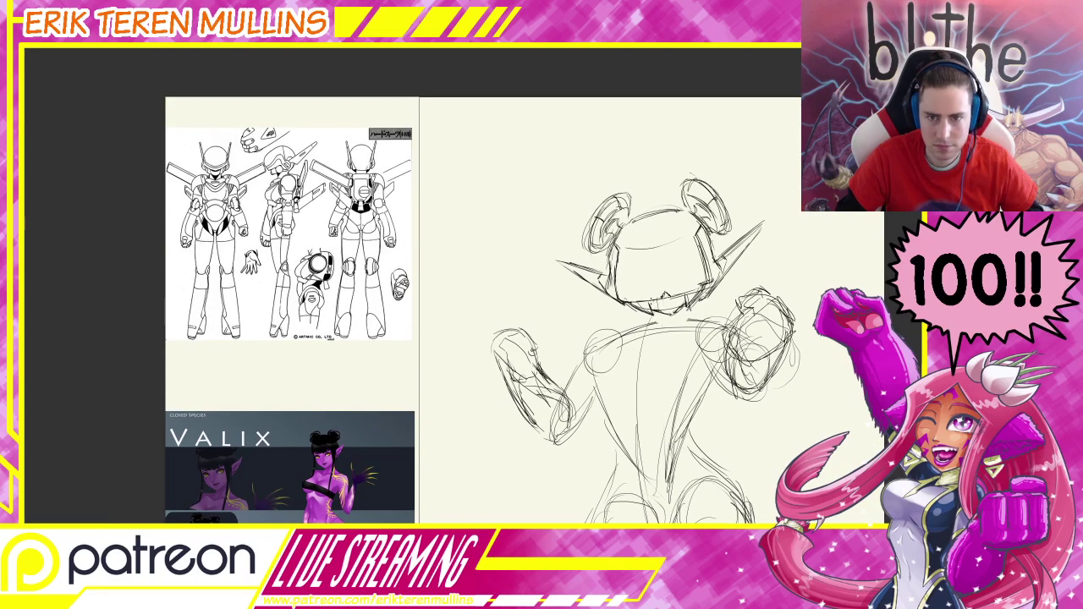
pyautogui.scroll(2, 665, 308)
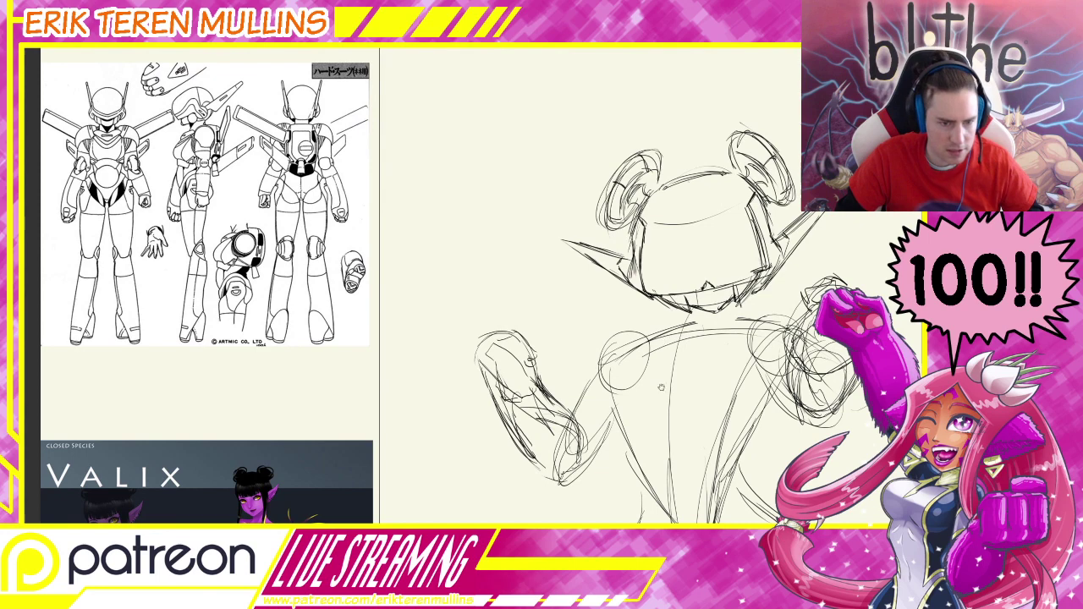
pyautogui.moveTo(661, 387); pyautogui.dragTo(683, 331)
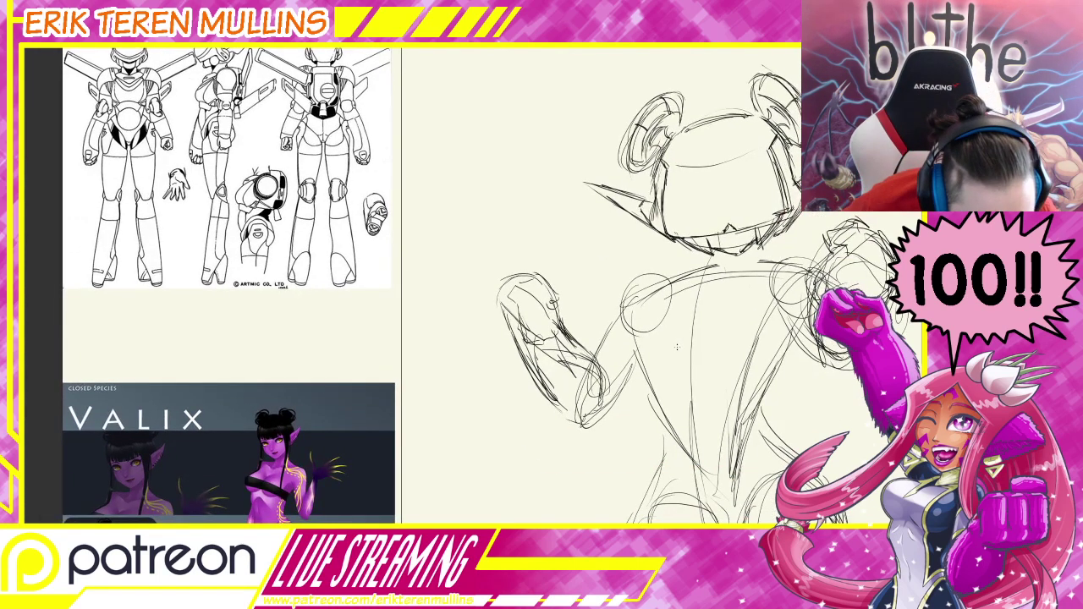
pyautogui.scroll(-2, 672, 333)
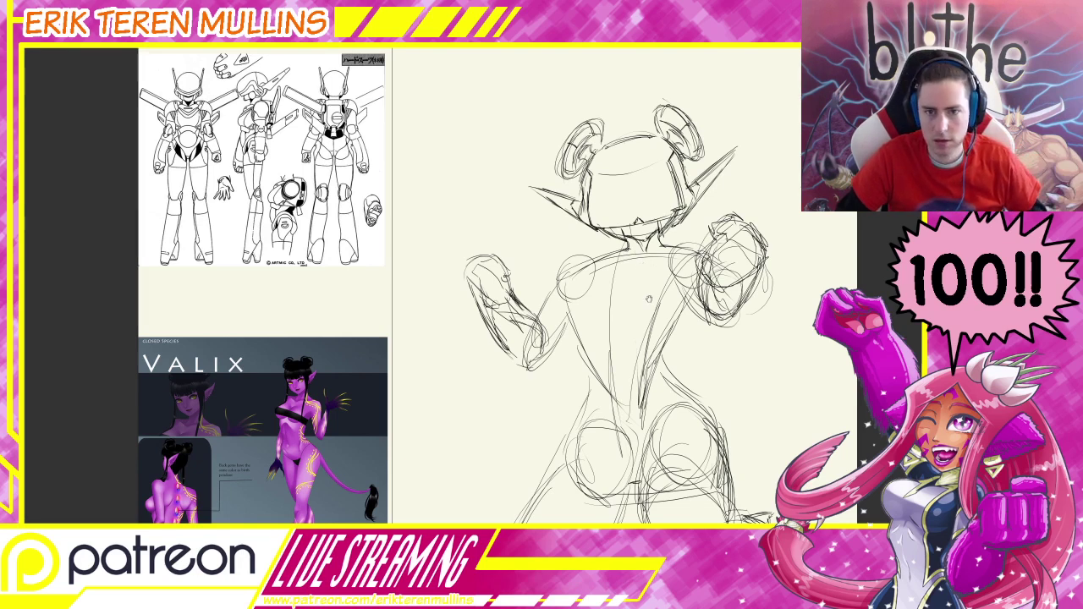
pyautogui.moveTo(649, 299); pyautogui.dragTo(664, 302)
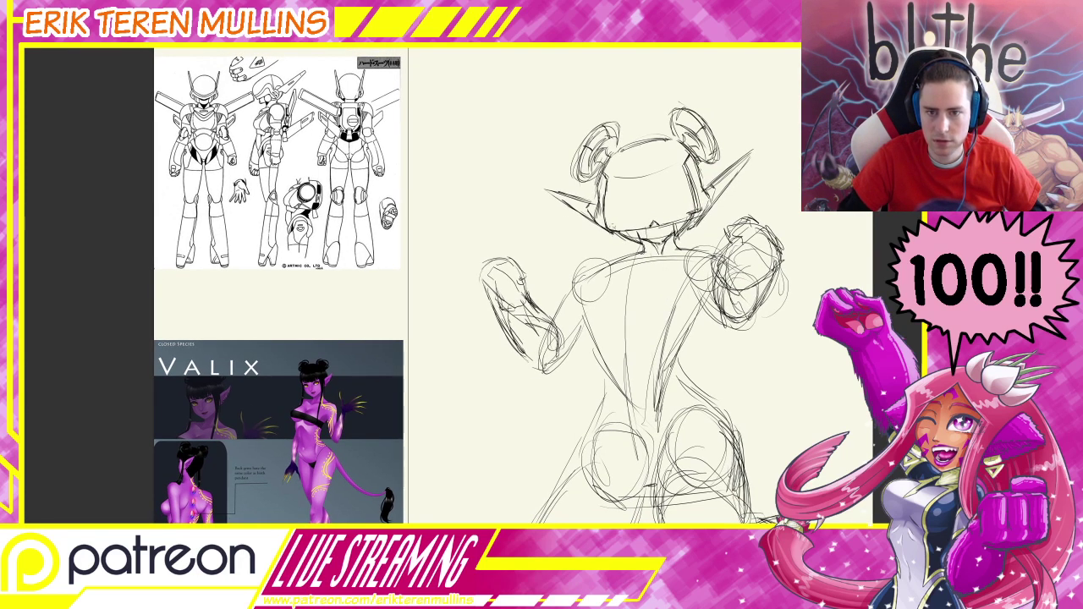
pyautogui.moveTo(627, 278); pyautogui.dragTo(652, 177)
pyautogui.hotkey('ctrl', '-')
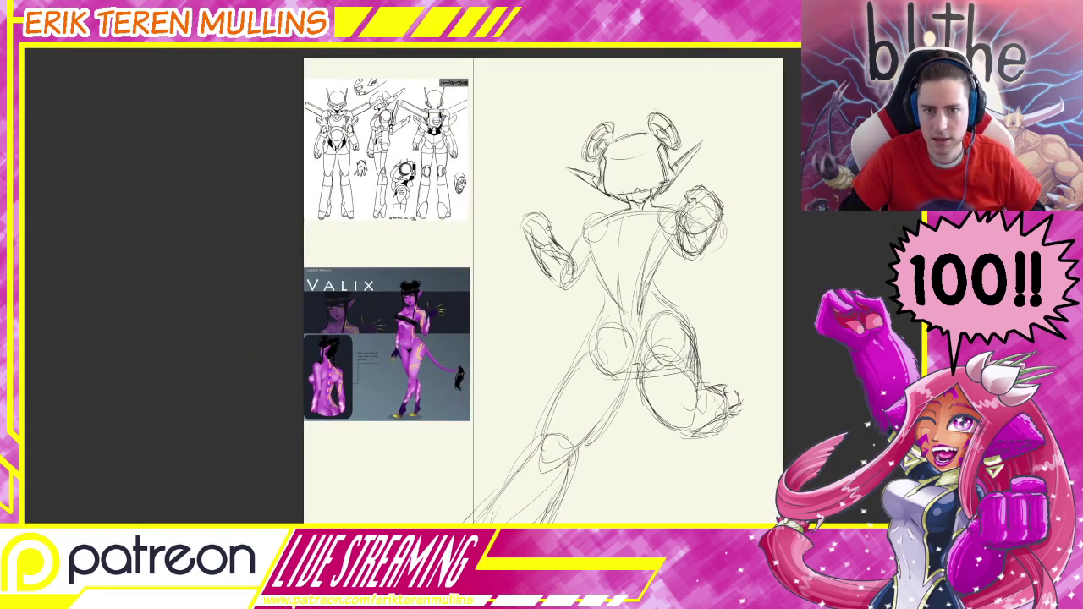
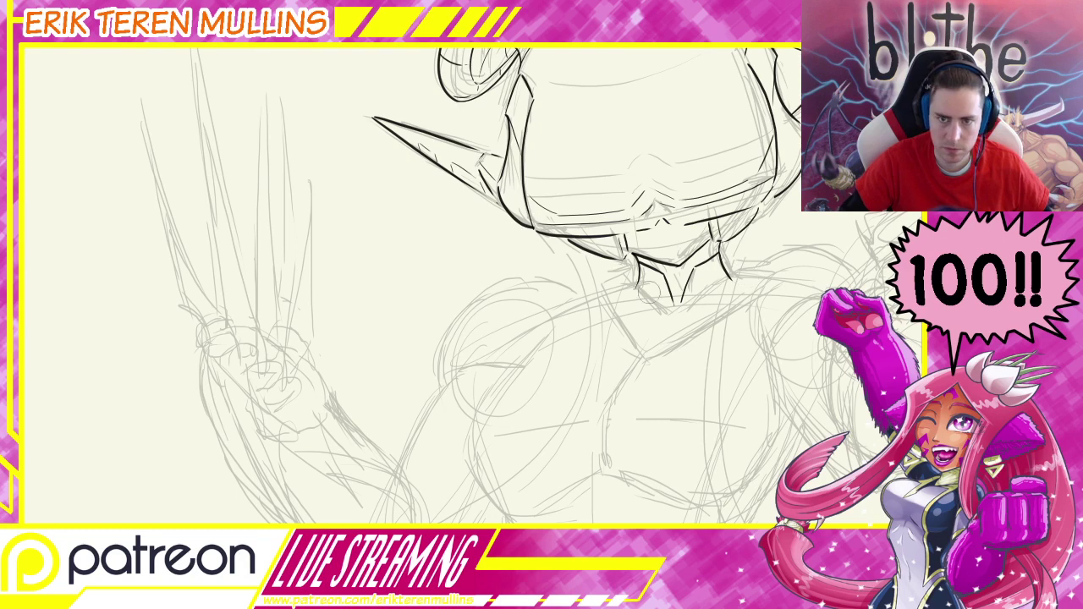
# Ink a V-shaped lower edge on the neck piece under the chin and try a larger V collar around it
pyautogui.moveTo(657, 315)
pyautogui.mouseDown()
pyautogui.moveTo(633, 288)
pyautogui.moveTo(724, 237)
pyautogui.mouseUp()
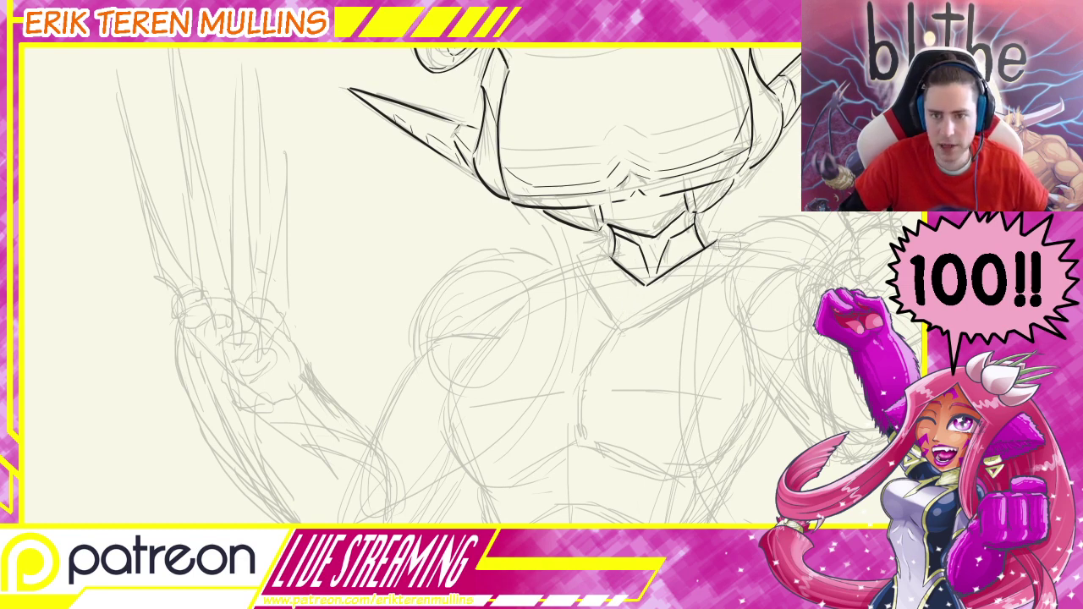
pyautogui.moveTo(608, 245)
pyautogui.mouseDown()
pyautogui.moveTo(635, 234)
pyautogui.moveTo(653, 323)
pyautogui.moveTo(776, 235)
pyautogui.mouseUp()
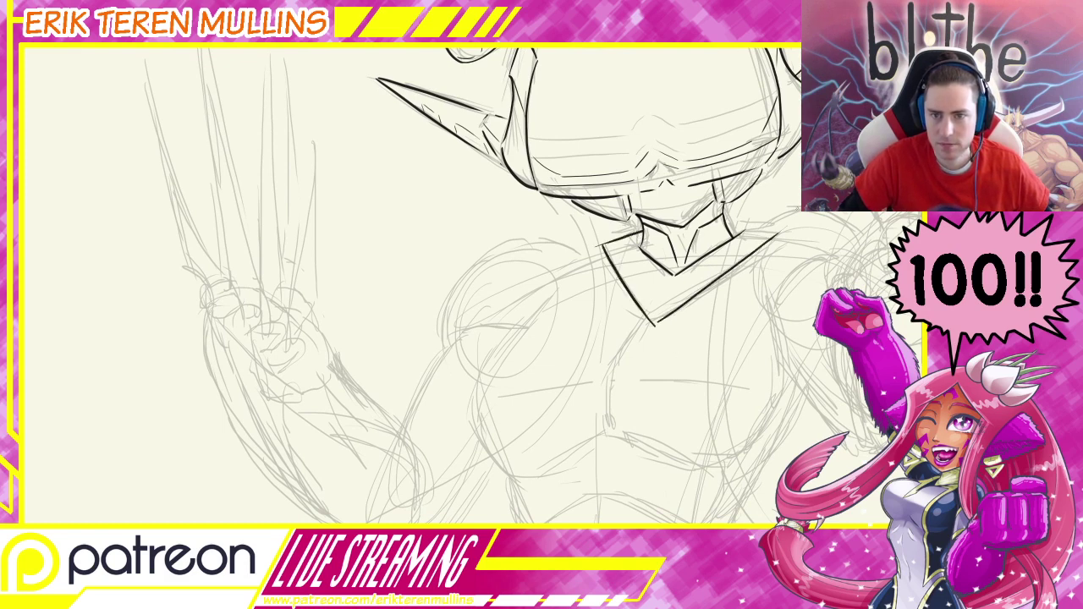
pyautogui.hotkey('ctrl', 'z')
pyautogui.moveTo(654, 317); pyautogui.dragTo(812, 233)
pyautogui.hotkey('ctrl', 'z')
pyautogui.hotkey('ctrl', 'z')
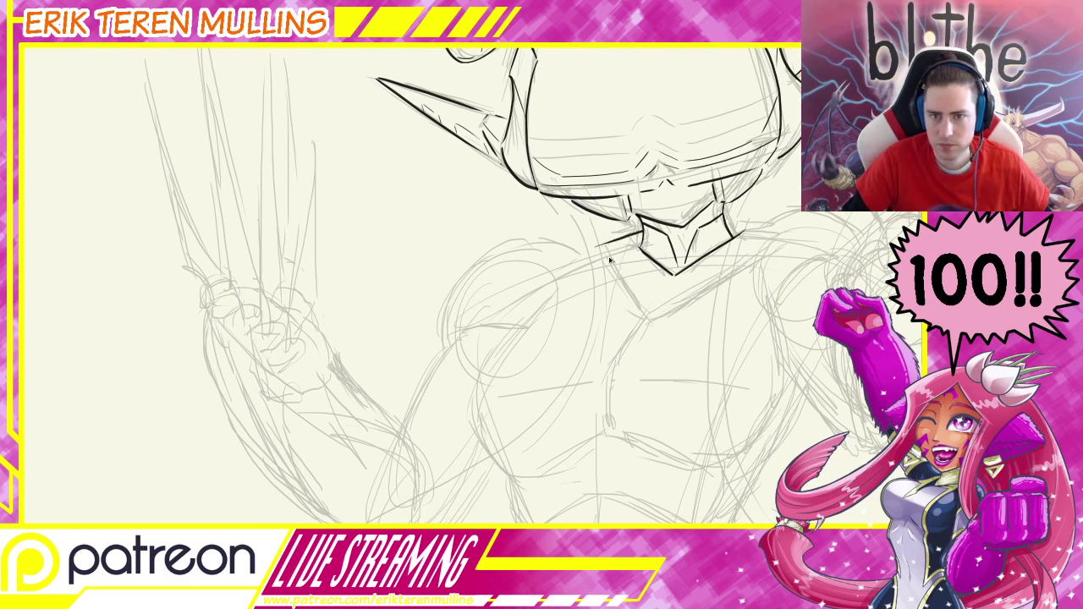
# Ink an angular V-shaped collar around the neck piece, with a pointed tip on each side
pyautogui.moveTo(644, 288); pyautogui.dragTo(645, 325)
pyautogui.hotkey('ctrl', 'z')
pyautogui.moveTo(639, 280)
pyautogui.mouseDown()
pyautogui.moveTo(642, 326)
pyautogui.moveTo(713, 278)
pyautogui.mouseUp()
pyautogui.hotkey('ctrl', 'z')
pyautogui.moveTo(644, 325); pyautogui.dragTo(706, 283)
pyautogui.hotkey('ctrl', 'z')
pyautogui.moveTo(647, 324); pyautogui.dragTo(715, 273)
pyautogui.hotkey('ctrl', 'z')
pyautogui.moveTo(643, 325)
pyautogui.mouseDown()
pyautogui.moveTo(775, 226)
pyautogui.moveTo(788, 232)
pyautogui.mouseUp()
pyautogui.hotkey('ctrl', 'z')
pyautogui.press('e')
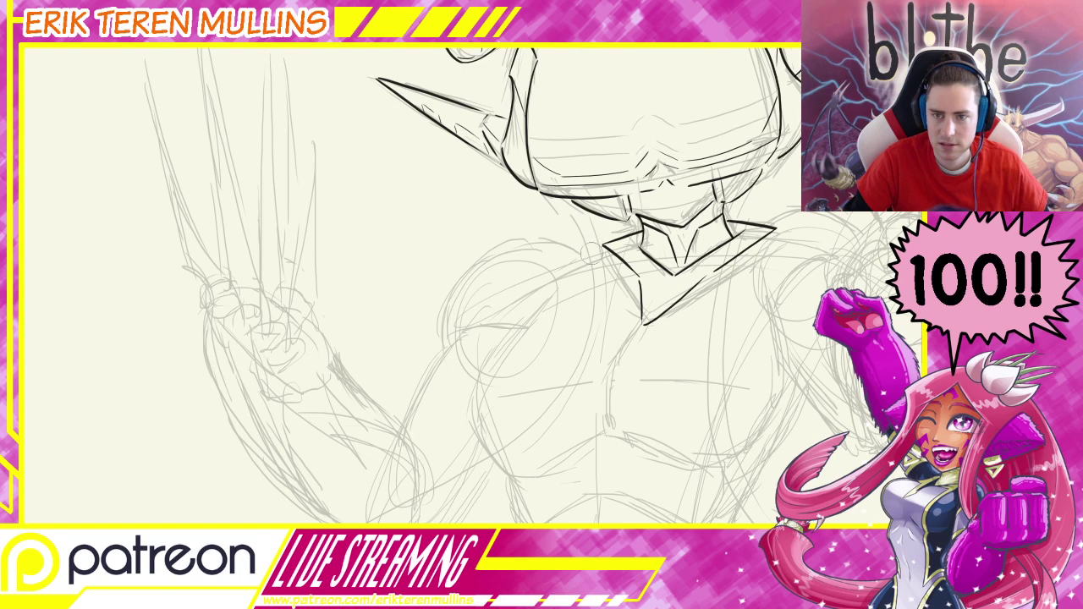
pyautogui.moveTo(726, 267); pyautogui.dragTo(713, 292)
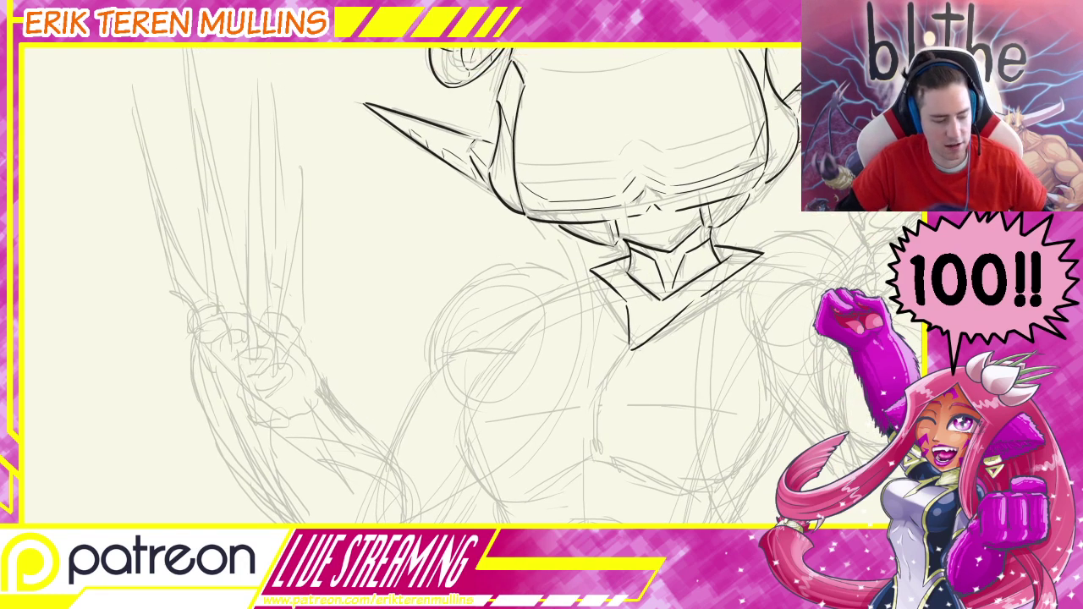
# Redraw the collar's lower right edge as a slightly curved line from the V point toward the right tip
pyautogui.hotkey('ctrl', '-')
pyautogui.hotkey('ctrl', '-')
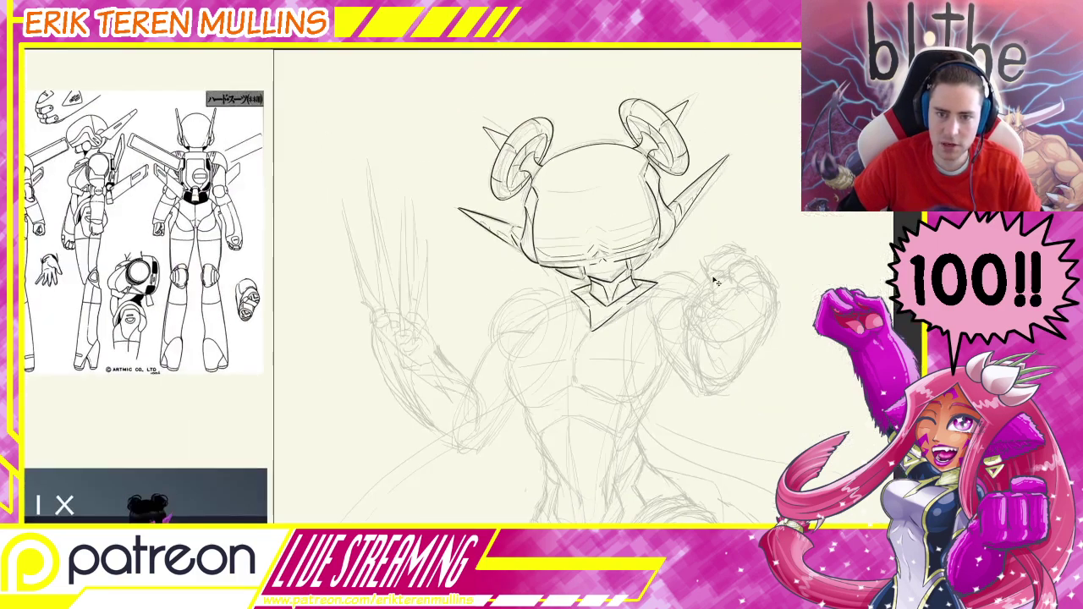
pyautogui.hotkey('ctrl', '+')
pyautogui.hotkey('ctrl', '+')
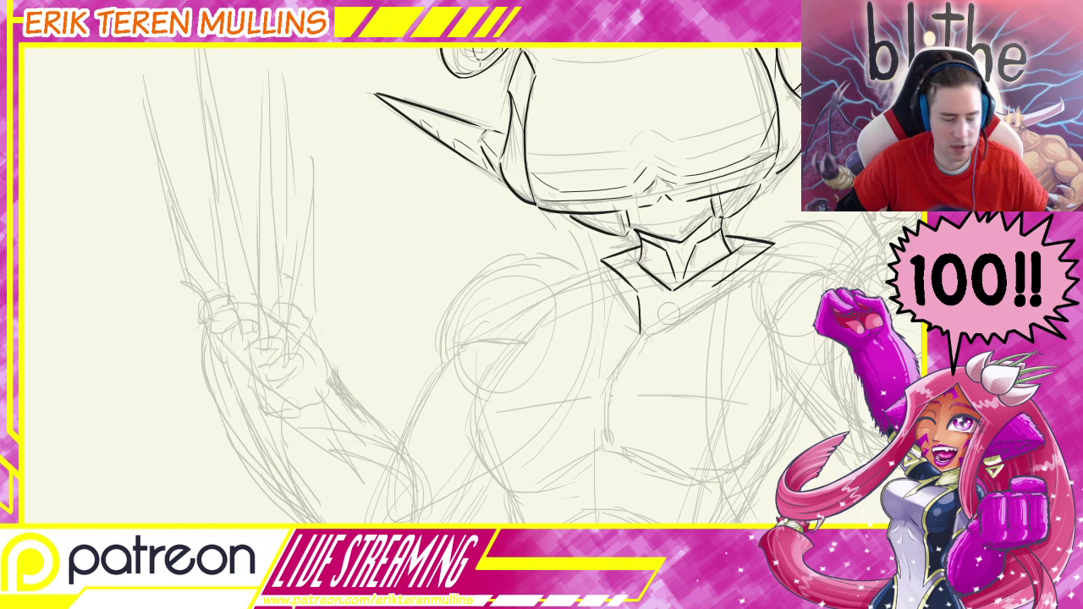
pyautogui.moveTo(642, 332); pyautogui.dragTo(713, 292)
pyautogui.hotkey('ctrl', 'z')
pyautogui.moveTo(641, 333); pyautogui.dragTo(714, 291)
pyautogui.hotkey('ctrl', 'z')
pyautogui.moveTo(641, 334); pyautogui.dragTo(696, 295)
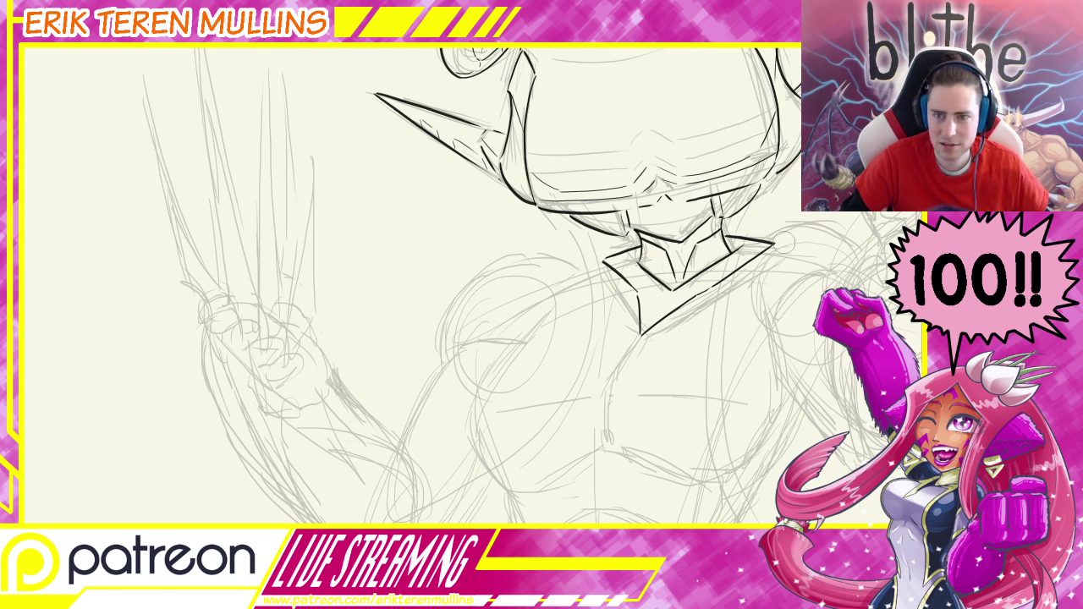
pyautogui.moveTo(585, 322); pyautogui.dragTo(640, 279)
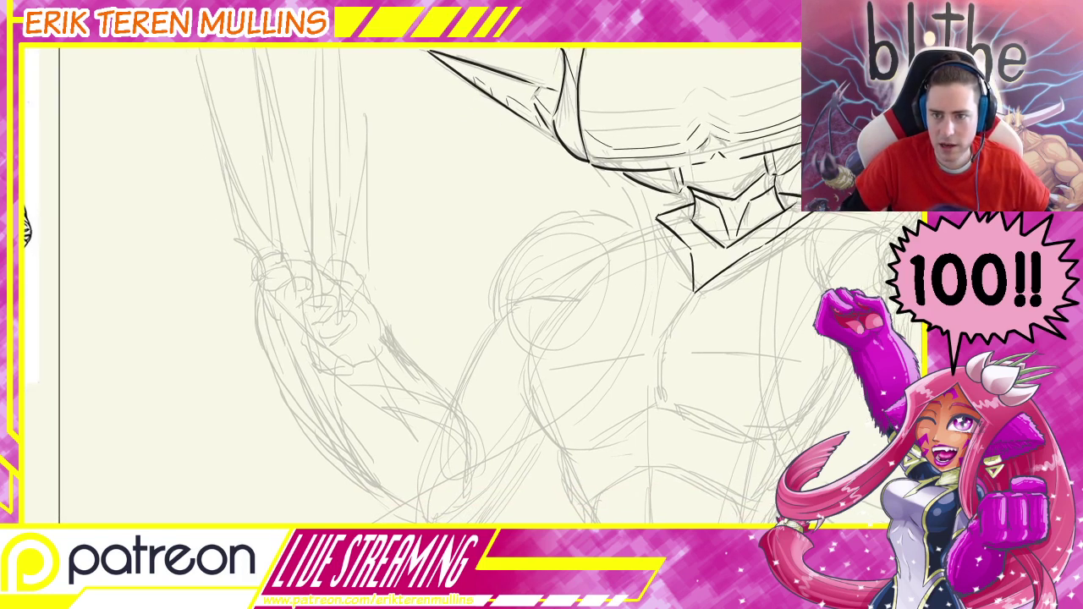
pyautogui.moveTo(709, 238)
pyautogui.mouseDown()
pyautogui.moveTo(751, 266)
pyautogui.moveTo(690, 264)
pyautogui.moveTo(695, 278)
pyautogui.moveTo(649, 286)
pyautogui.mouseUp()
pyautogui.moveTo(809, 267); pyautogui.dragTo(661, 303)
pyautogui.hotkey('ctrl', 'z')
pyautogui.moveTo(836, 318); pyautogui.dragTo(657, 340)
pyautogui.hotkey('ctrl', 'z')
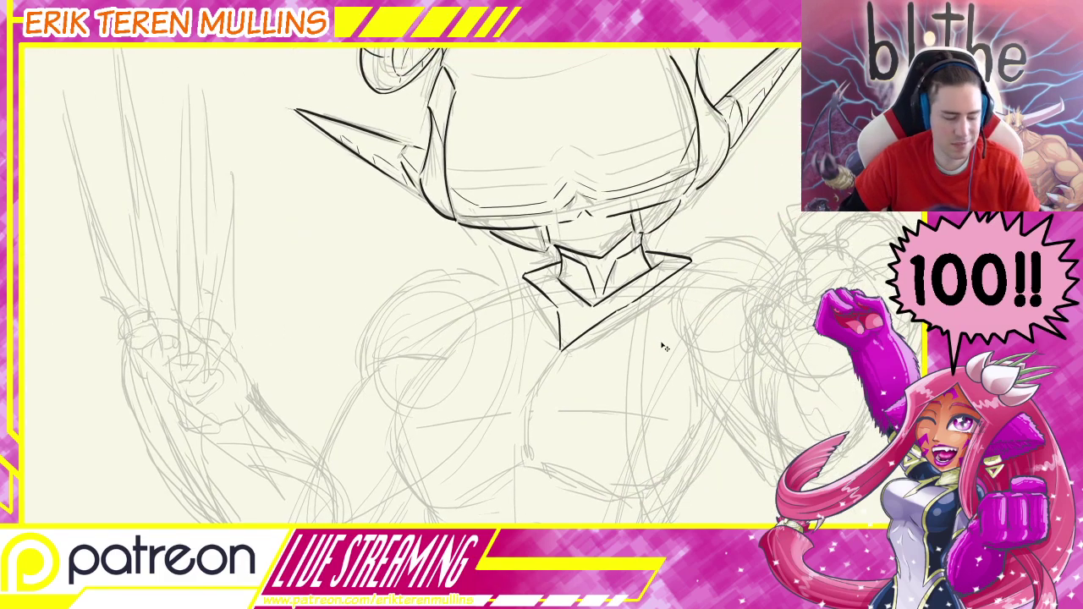
# Ink the curved left edge of a wider V-shaped neckline outside the collar
pyautogui.hotkey('ctrl', '-')
pyautogui.hotkey('ctrl', '-')
pyautogui.hotkey('ctrl', '-')
pyautogui.hotkey('ctrl', '+')
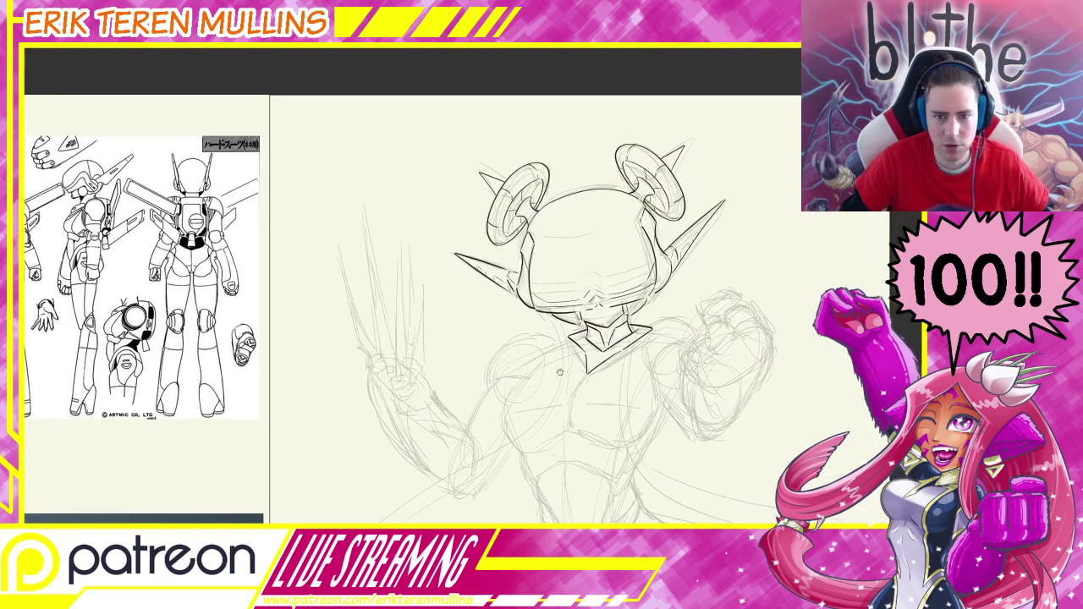
pyautogui.moveTo(639, 332); pyautogui.dragTo(658, 364)
pyautogui.moveTo(630, 328); pyautogui.dragTo(660, 366)
# Ink the neckline's curved right edge from the V point up toward the shoulder and trim the line ends there
pyautogui.moveTo(729, 336); pyautogui.dragTo(662, 365)
pyautogui.hotkey('ctrl', 'z')
pyautogui.moveTo(732, 335); pyautogui.dragTo(664, 365)
pyautogui.hotkey('ctrl', 'z')
pyautogui.moveTo(752, 327); pyautogui.dragTo(658, 364)
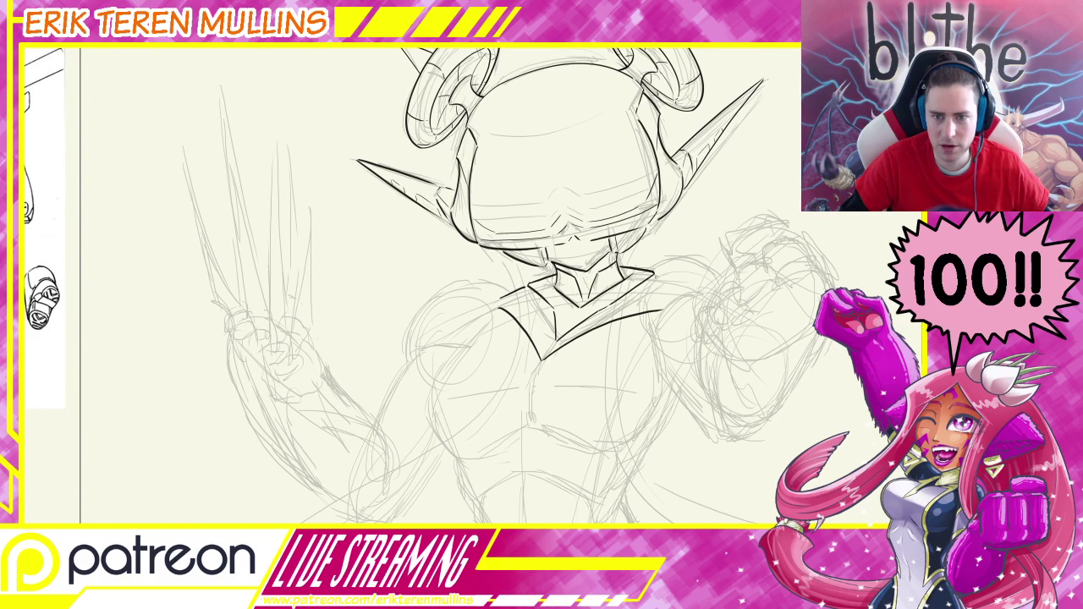
pyautogui.hotkey('ctrl', 'z')
pyautogui.moveTo(580, 293)
pyautogui.mouseDown()
pyautogui.moveTo(686, 311)
pyautogui.moveTo(748, 255)
pyautogui.mouseUp()
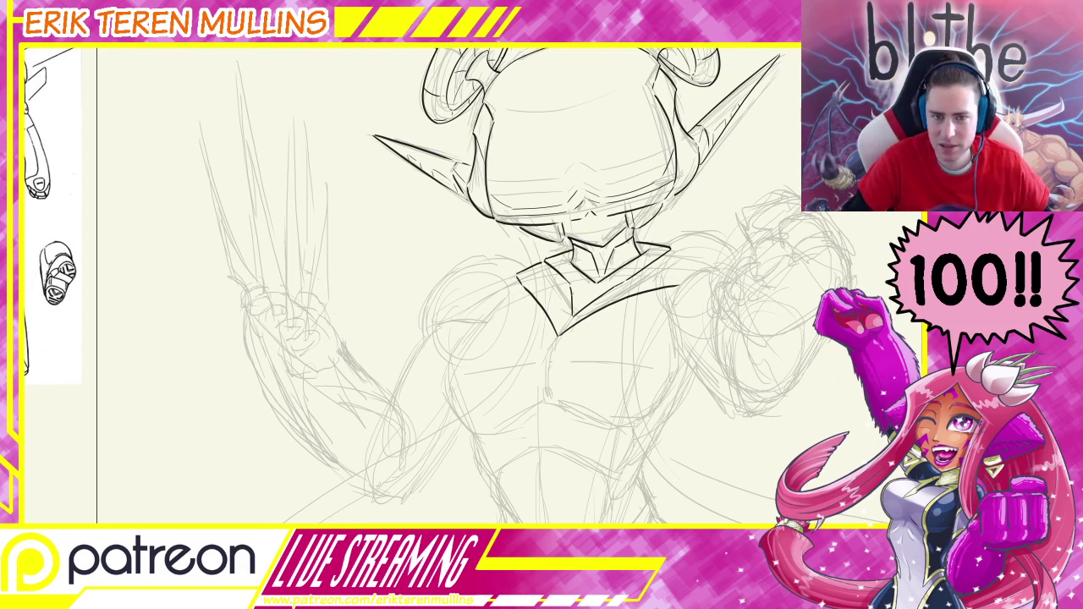
pyautogui.moveTo(665, 275); pyautogui.dragTo(704, 257)
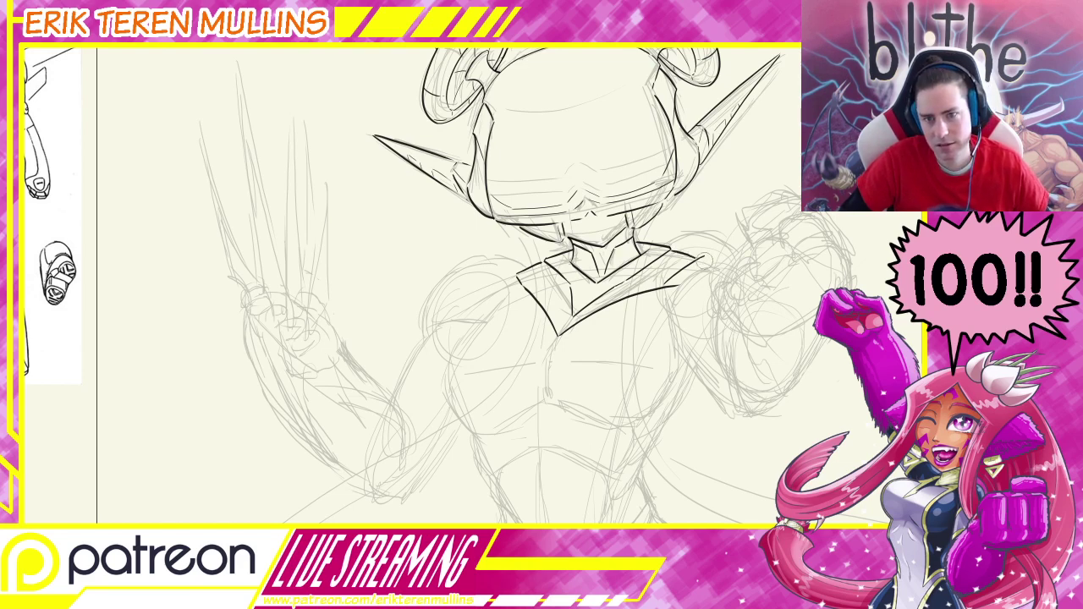
pyautogui.moveTo(682, 285)
pyautogui.mouseDown()
pyautogui.moveTo(670, 290)
pyautogui.moveTo(675, 255)
pyautogui.mouseUp()
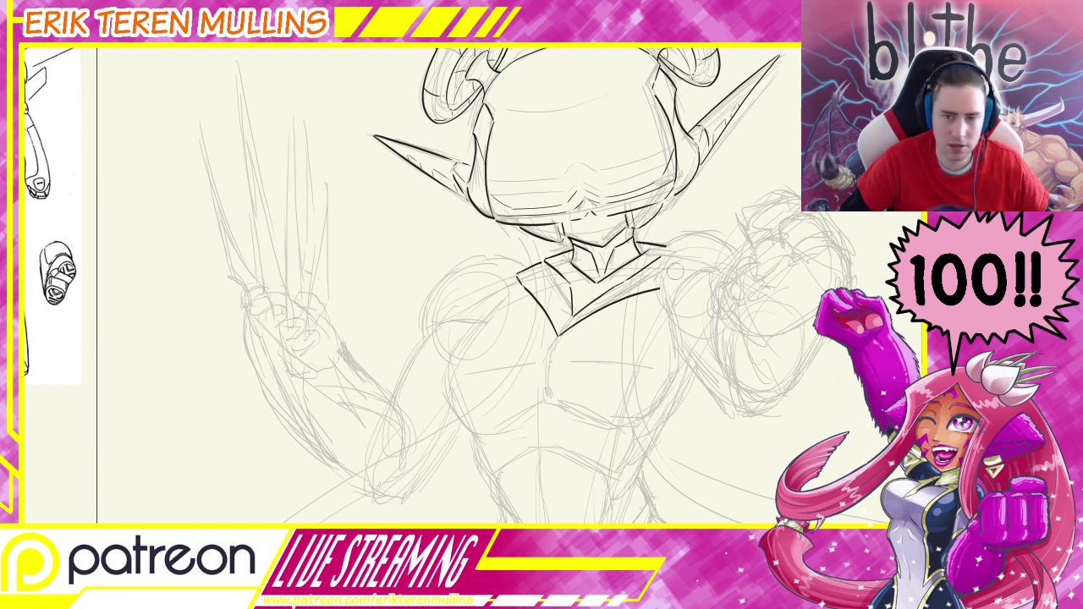
# Ink the thumb-side arc, the rounded knuckles and the curled fingers of the raised fist
pyautogui.moveTo(657, 258); pyautogui.dragTo(713, 230)
pyautogui.hotkey('ctrl', 'z')
pyautogui.moveTo(729, 271); pyautogui.dragTo(647, 304)
pyautogui.moveTo(680, 243)
pyautogui.mouseDown()
pyautogui.moveTo(724, 243)
pyautogui.moveTo(673, 258)
pyautogui.mouseUp()
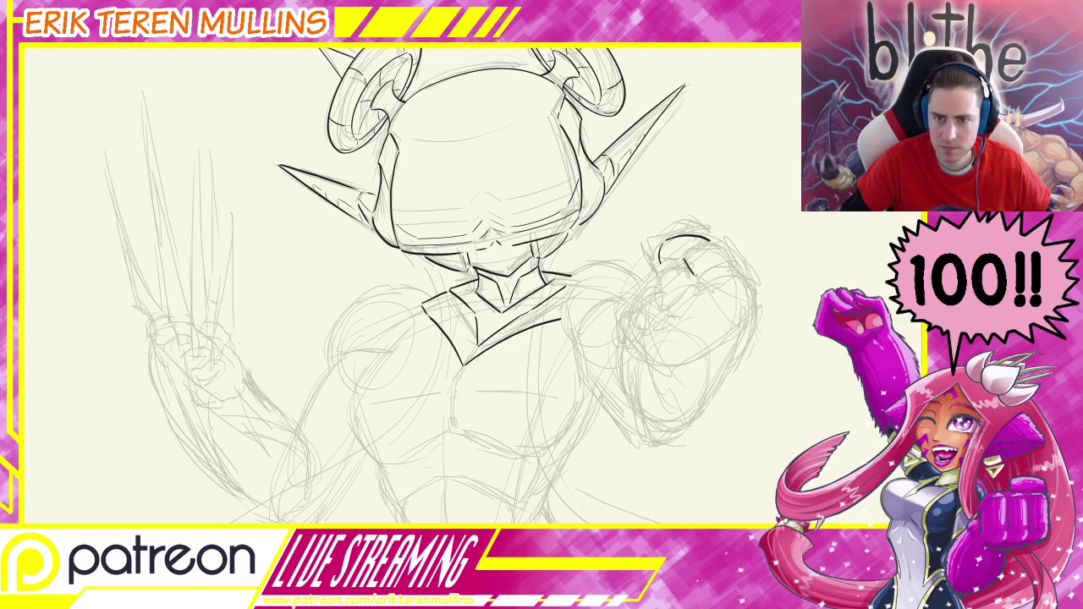
pyautogui.hotkey('ctrl', 'z')
pyautogui.moveTo(678, 259)
pyautogui.mouseDown()
pyautogui.moveTo(645, 289)
pyautogui.moveTo(653, 277)
pyautogui.mouseUp()
pyautogui.hotkey('ctrl', 'z')
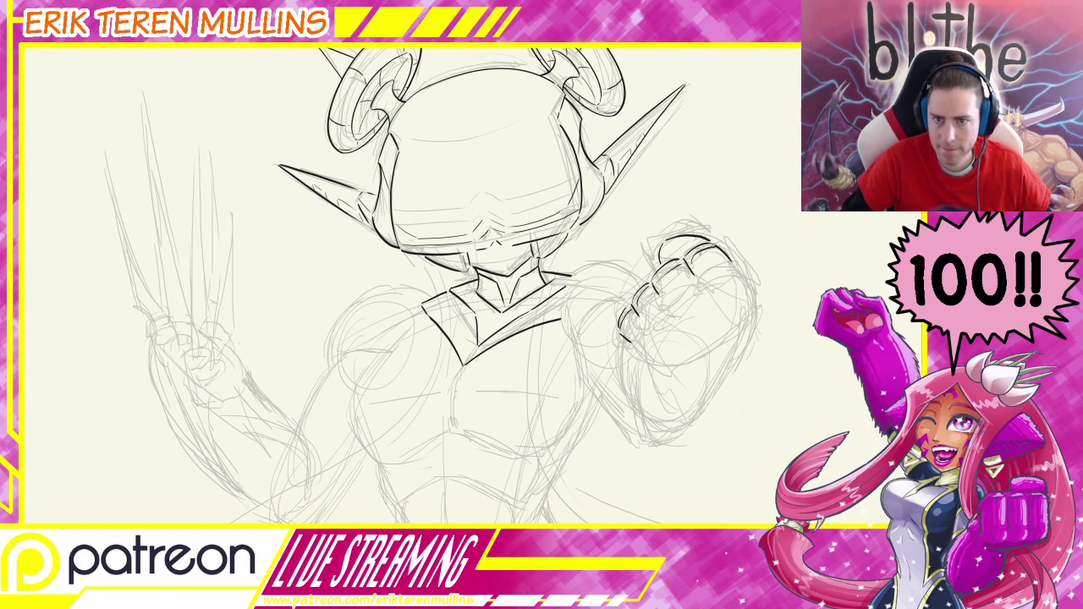
pyautogui.moveTo(714, 285); pyautogui.dragTo(690, 259)
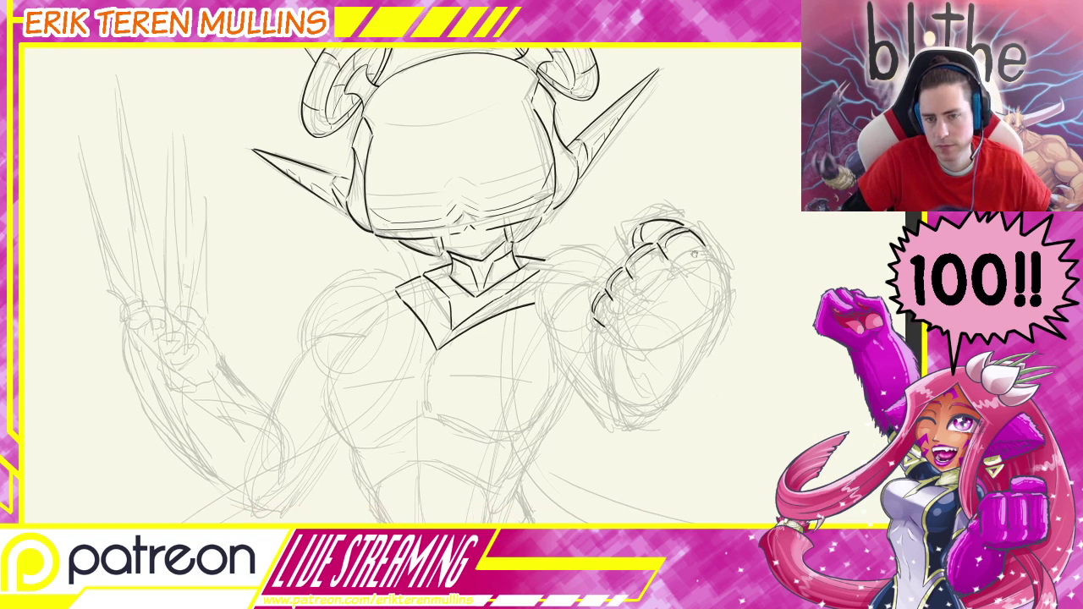
pyautogui.hotkey('ctrl', 'z')
pyautogui.moveTo(610, 327)
pyautogui.mouseDown()
pyautogui.moveTo(704, 257)
pyautogui.moveTo(678, 288)
pyautogui.mouseUp()
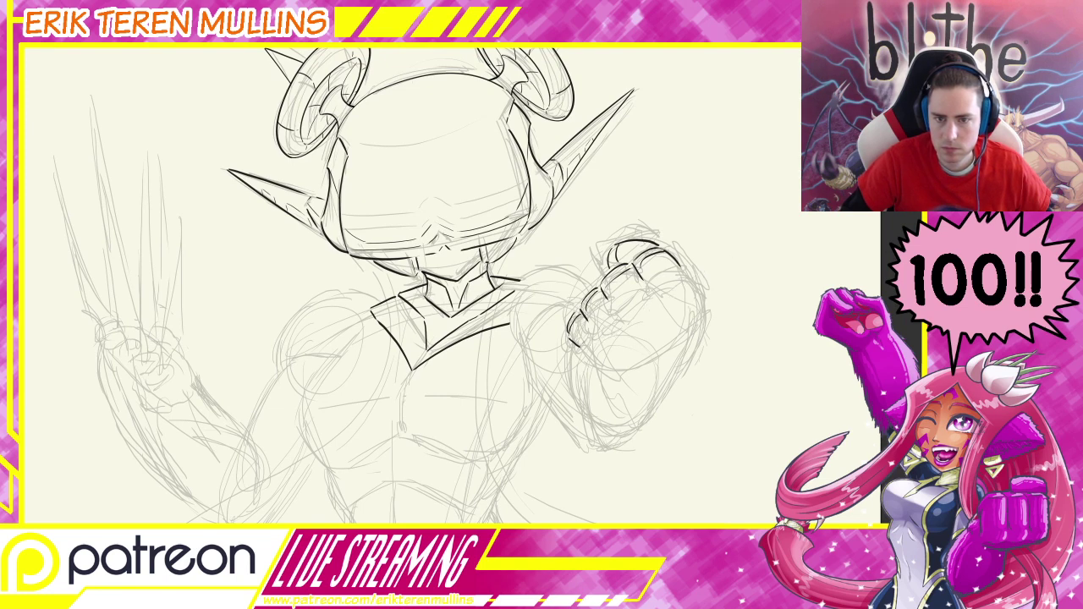
pyautogui.moveTo(679, 268); pyautogui.dragTo(565, 346)
pyautogui.hotkey('ctrl', 'z')
pyautogui.moveTo(681, 271); pyautogui.dragTo(585, 341)
pyautogui.hotkey('ctrl', 'z')
pyautogui.moveTo(678, 269); pyautogui.dragTo(558, 371)
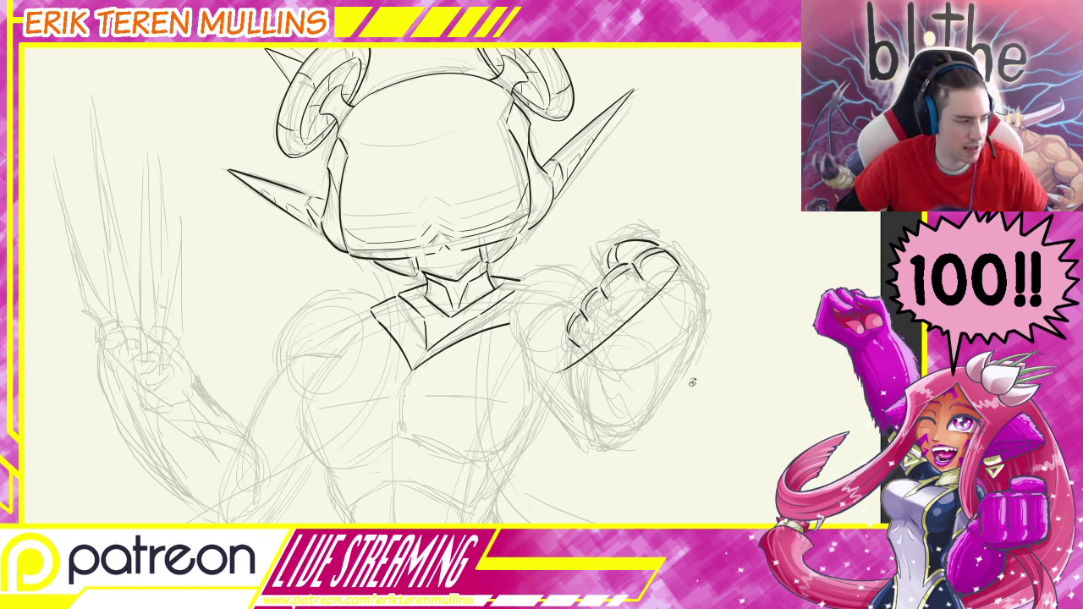
pyautogui.moveTo(729, 404)
pyautogui.mouseDown()
pyautogui.moveTo(744, 285)
pyautogui.moveTo(623, 150)
pyautogui.moveTo(584, 247)
pyautogui.moveTo(586, 329)
pyautogui.mouseUp()
pyautogui.hotkey('ctrl', 'z')
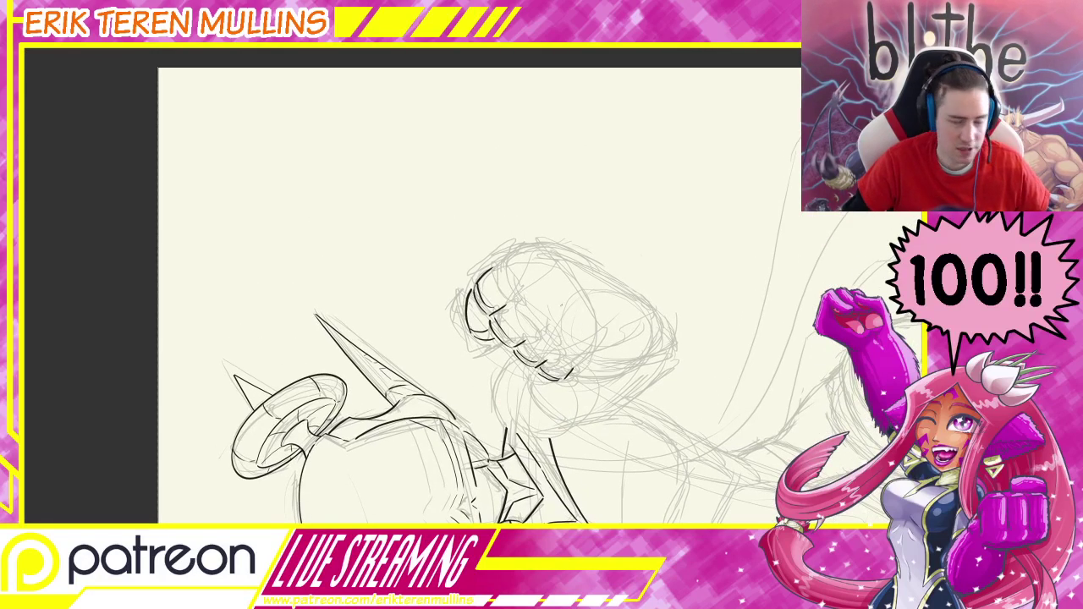
# Ink one long curved line along the ends of the fist's curled fingers and clean up its end
pyautogui.moveTo(492, 265); pyautogui.dragTo(569, 377)
pyautogui.hotkey('ctrl', 'z')
pyautogui.moveTo(491, 264); pyautogui.dragTo(567, 378)
pyautogui.hotkey('ctrl', 'z')
pyautogui.moveTo(491, 267); pyautogui.dragTo(582, 387)
pyautogui.hotkey('ctrl', 'z')
pyautogui.moveTo(492, 269)
pyautogui.mouseDown()
pyautogui.moveTo(582, 385)
pyautogui.moveTo(584, 346)
pyautogui.mouseUp()
pyautogui.press('e')
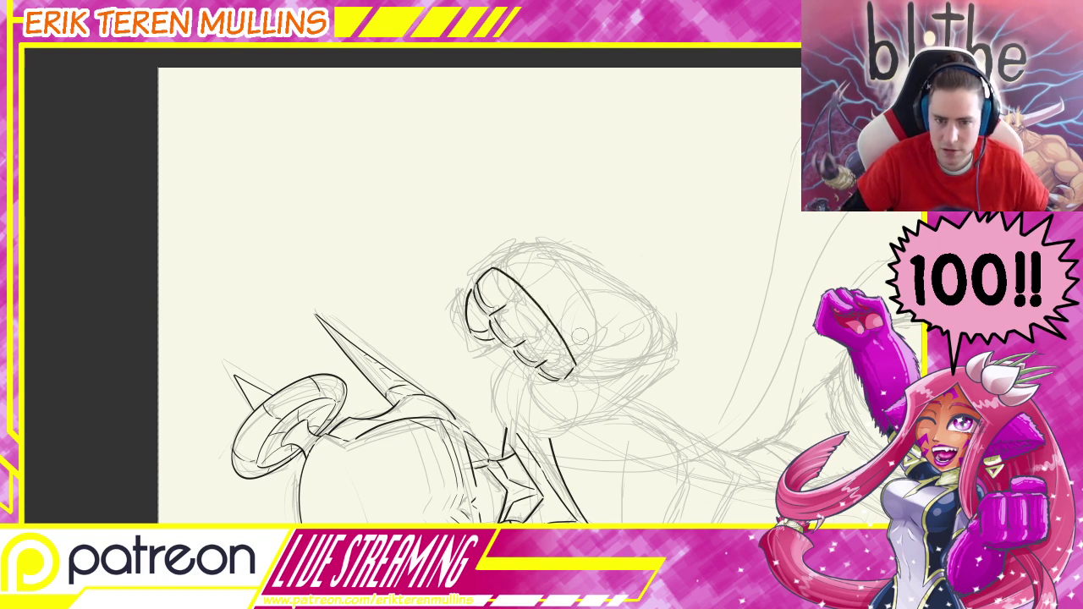
pyautogui.moveTo(584, 383); pyautogui.dragTo(572, 337)
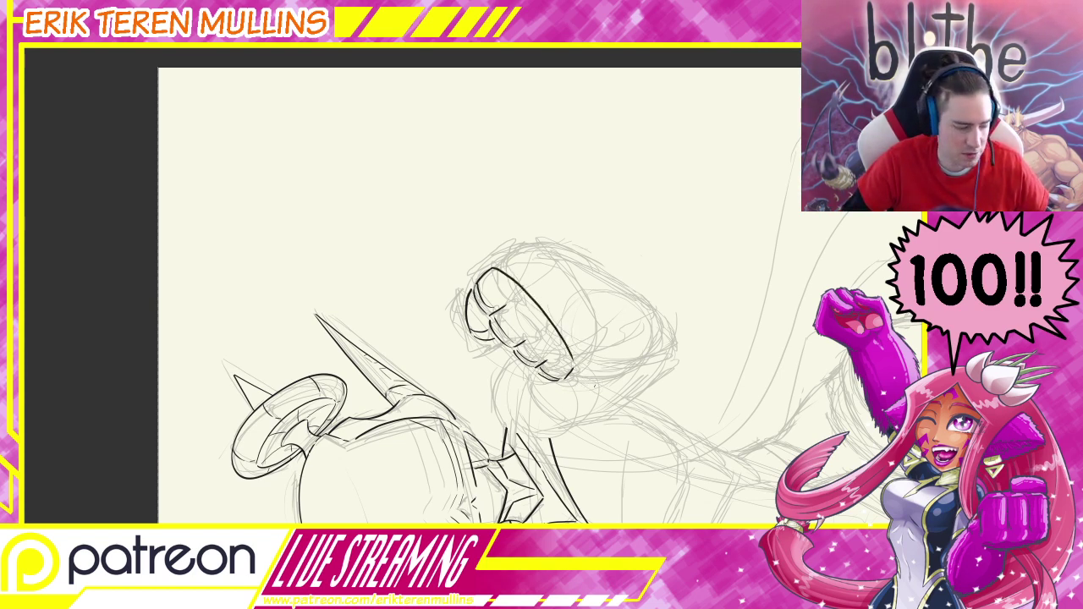
# Add short dividing lines and small hatched shadows between the fist's curled fingers
pyautogui.press('r')
pyautogui.moveTo(706, 393); pyautogui.dragTo(483, 454)
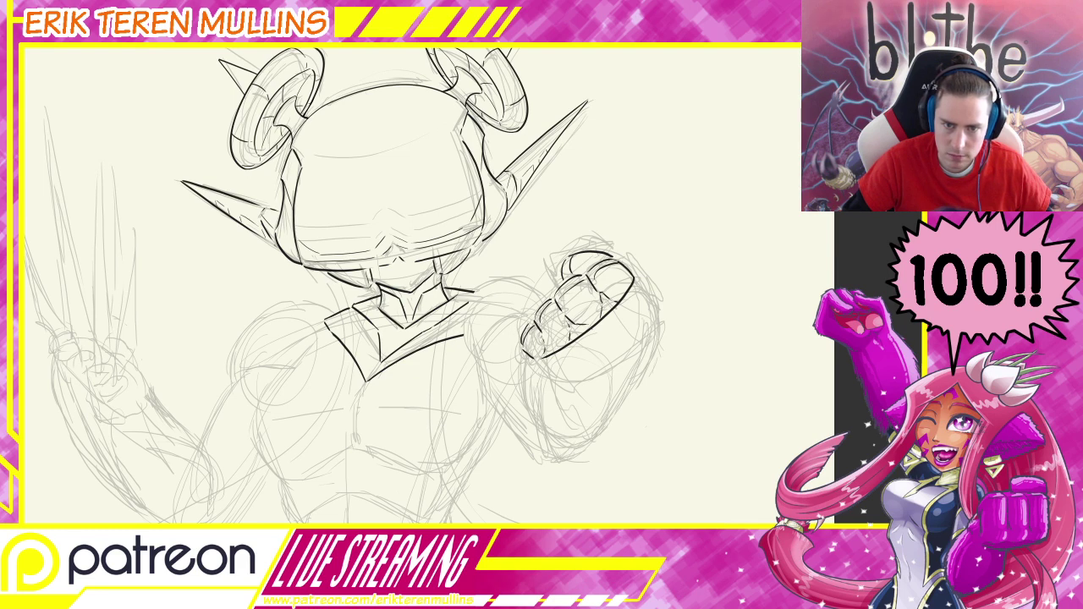
pyautogui.moveTo(554, 346); pyautogui.dragTo(563, 342)
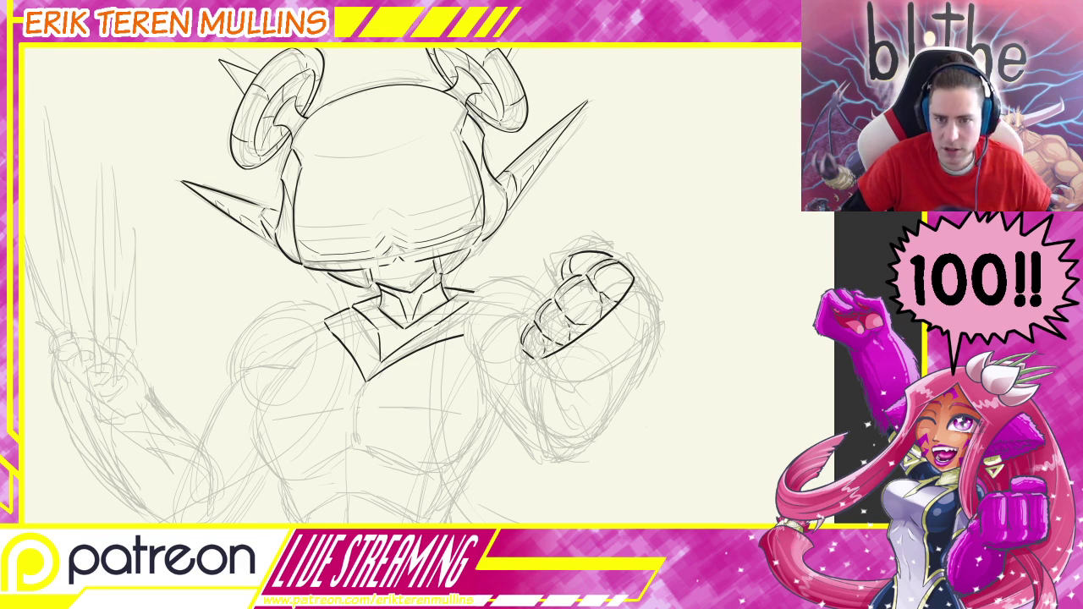
pyautogui.moveTo(601, 299)
pyautogui.mouseDown()
pyautogui.moveTo(612, 315)
pyautogui.moveTo(577, 333)
pyautogui.mouseUp()
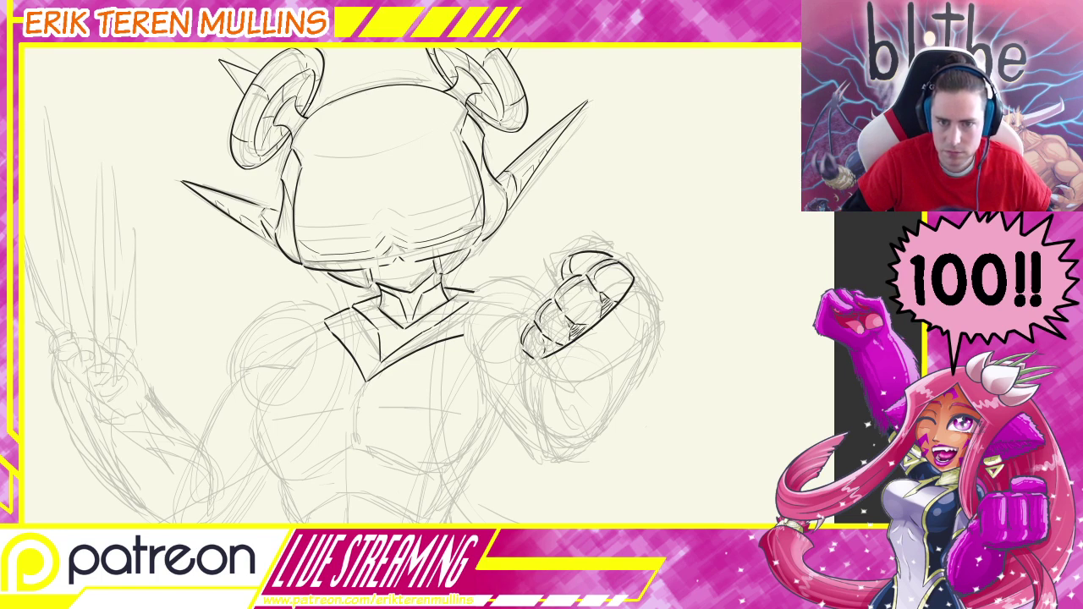
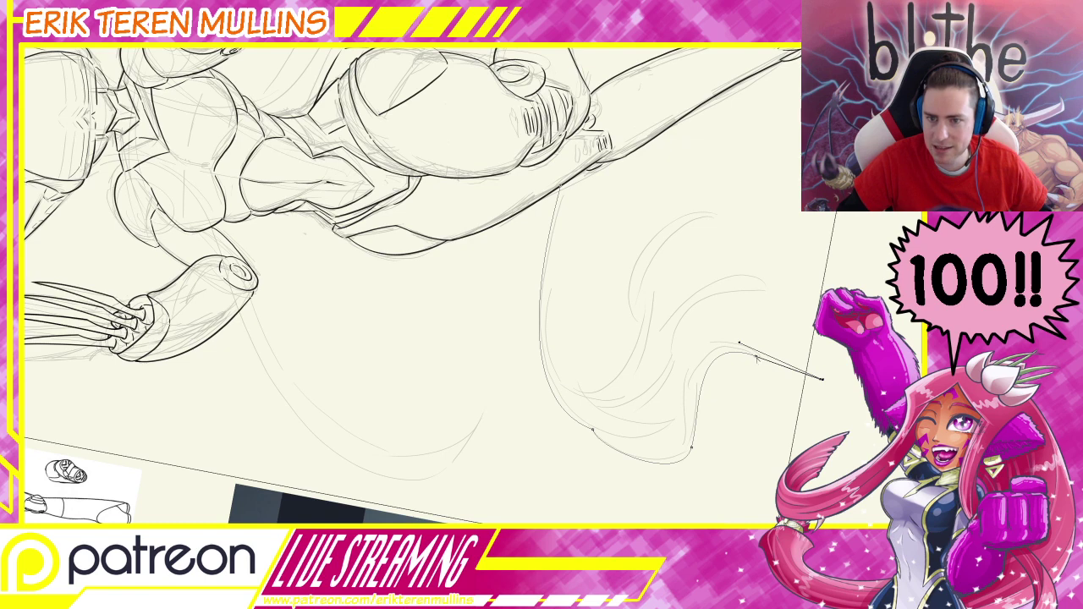
# Finish the pen path around the pointed, curling tip of the flowing tail shape and its inner edge, and stroke the path
pyautogui.keyDown('alt'); pyautogui.click(756, 357); pyautogui.keyUp('alt')
pyautogui.click(742, 340)
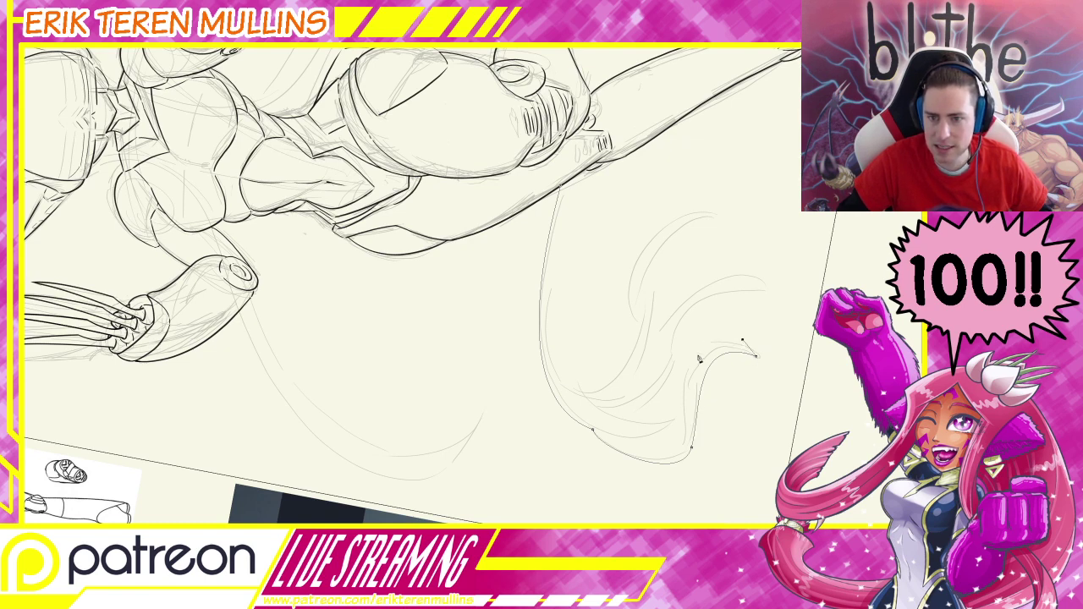
pyautogui.moveTo(696, 364); pyautogui.dragTo(684, 403)
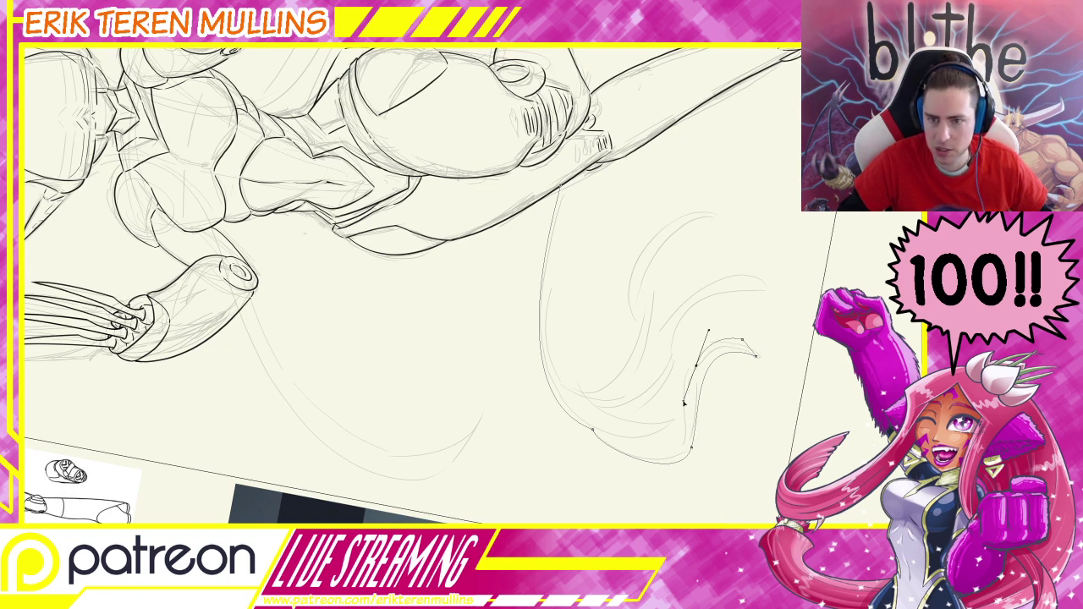
pyautogui.moveTo(615, 436); pyautogui.dragTo(526, 382)
pyautogui.rightClick(624, 347)
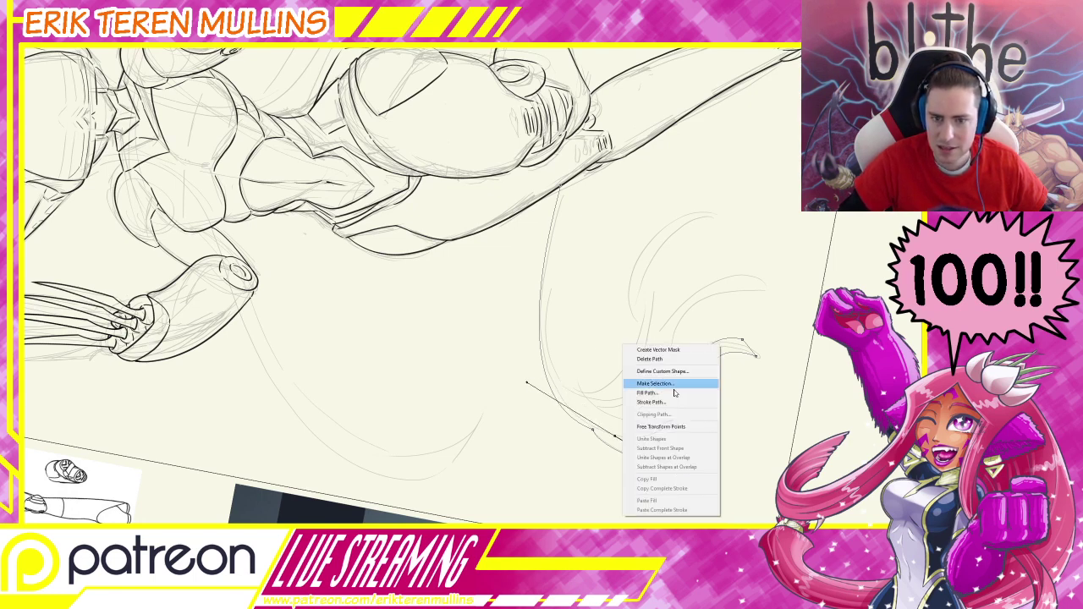
pyautogui.click(675, 399)
pyautogui.press('Return')
pyautogui.press('Return')
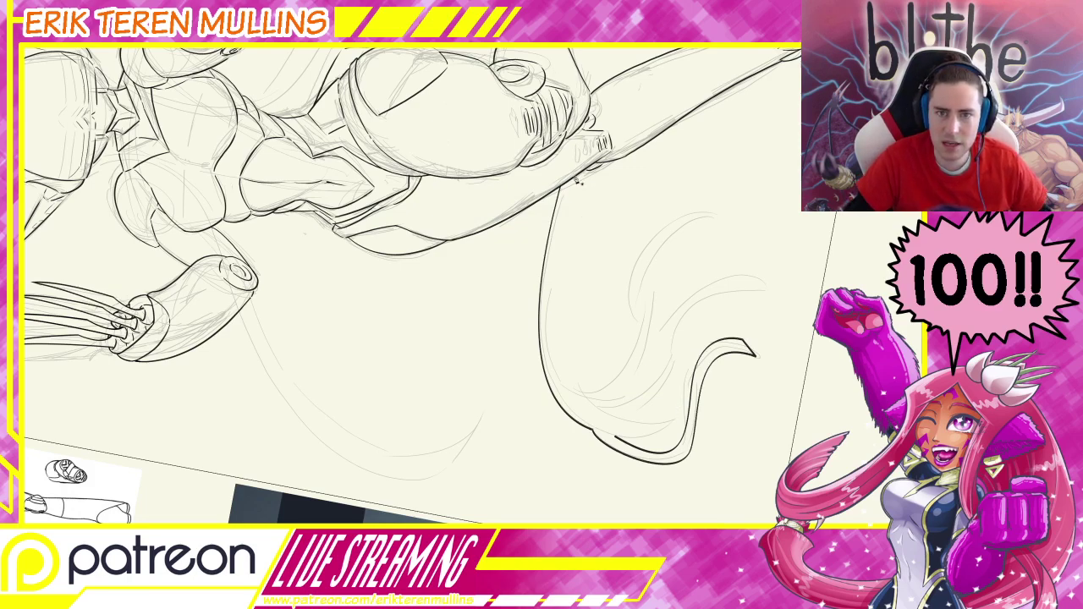
# Draw a curved pen path along the inside of the tail's upper length, starting at the leg, and stroke the path
pyautogui.moveTo(580, 182); pyautogui.dragTo(572, 348)
pyautogui.moveTo(532, 217); pyautogui.dragTo(531, 88)
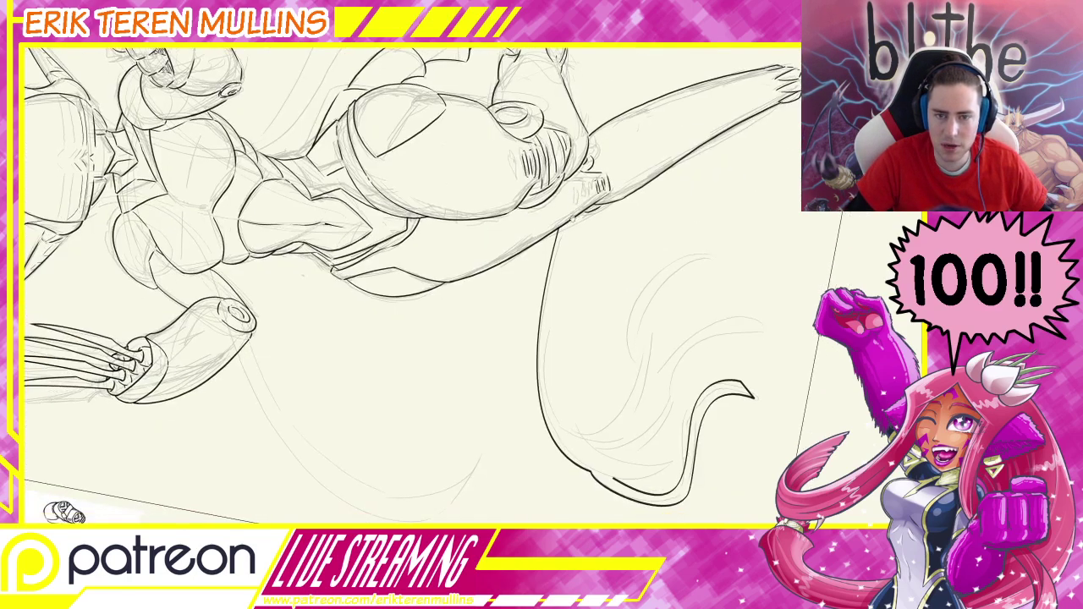
pyautogui.moveTo(581, 187); pyautogui.dragTo(554, 258)
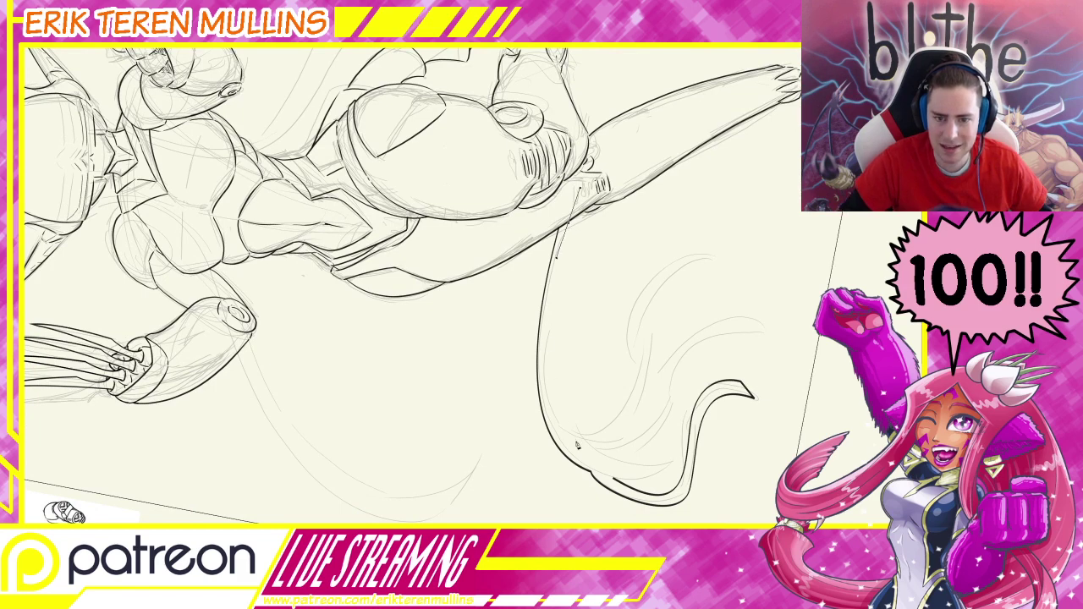
pyautogui.moveTo(578, 443)
pyautogui.mouseDown()
pyautogui.moveTo(644, 472)
pyautogui.moveTo(640, 481)
pyautogui.moveTo(635, 466)
pyautogui.moveTo(582, 443)
pyautogui.mouseUp()
pyautogui.hotkey('ctrl', 'z')
pyautogui.rightClick(629, 415)
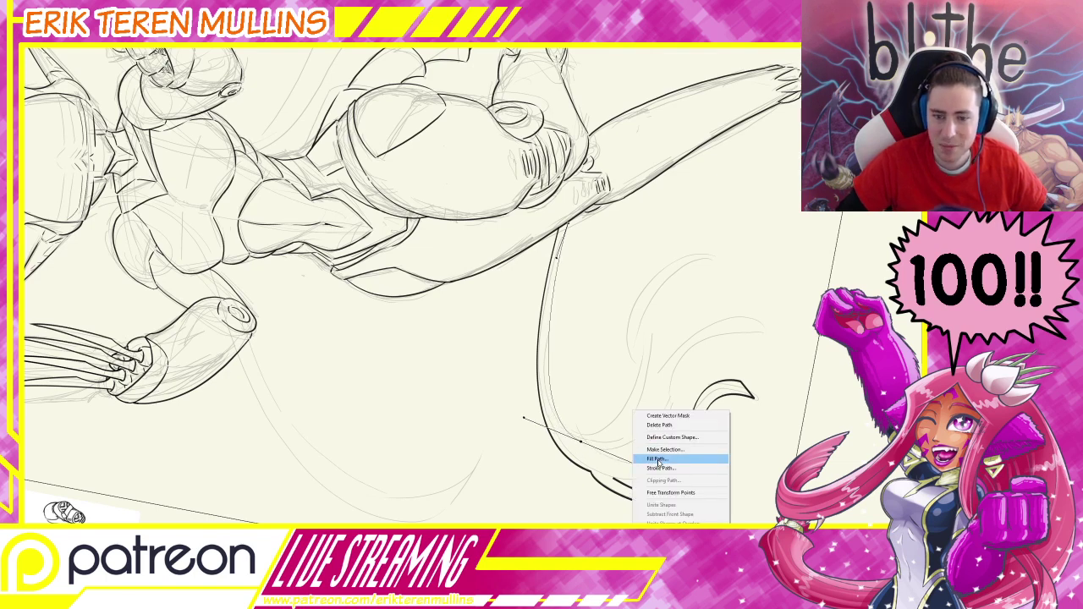
pyautogui.click(659, 472)
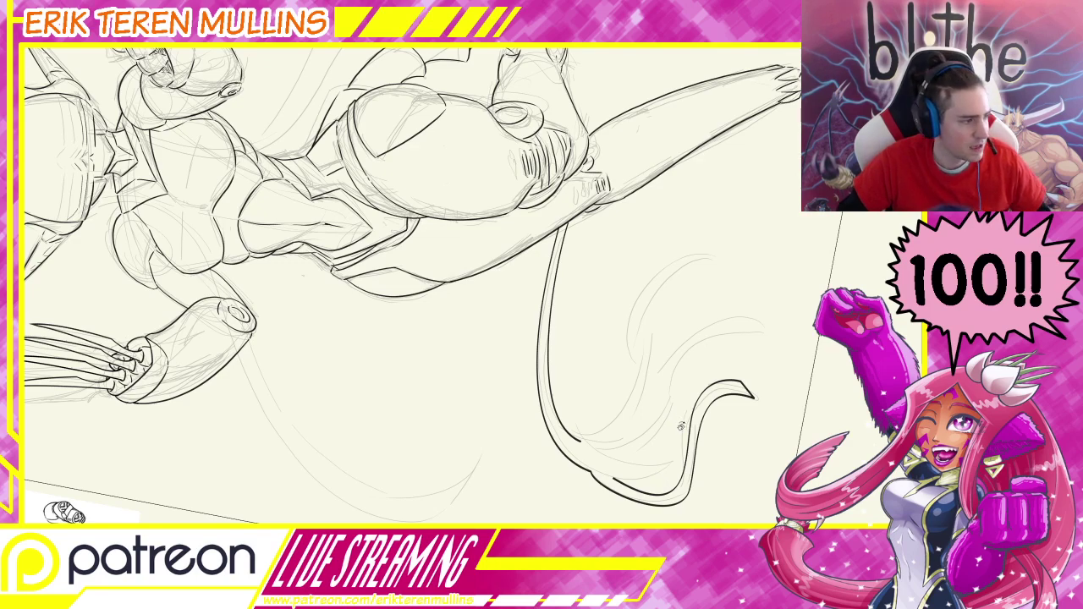
# Erase a small break in the tail's outer contour where the tuft begins
pyautogui.moveTo(677, 424); pyautogui.dragTo(483, 466)
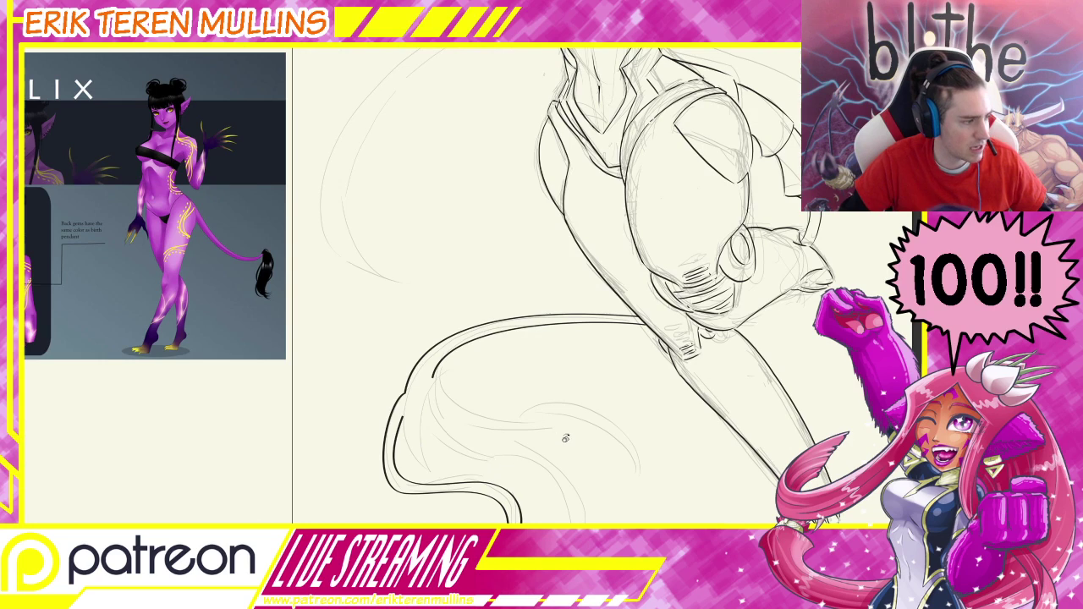
pyautogui.moveTo(615, 448)
pyautogui.mouseDown()
pyautogui.moveTo(633, 370)
pyautogui.moveTo(583, 335)
pyautogui.mouseUp()
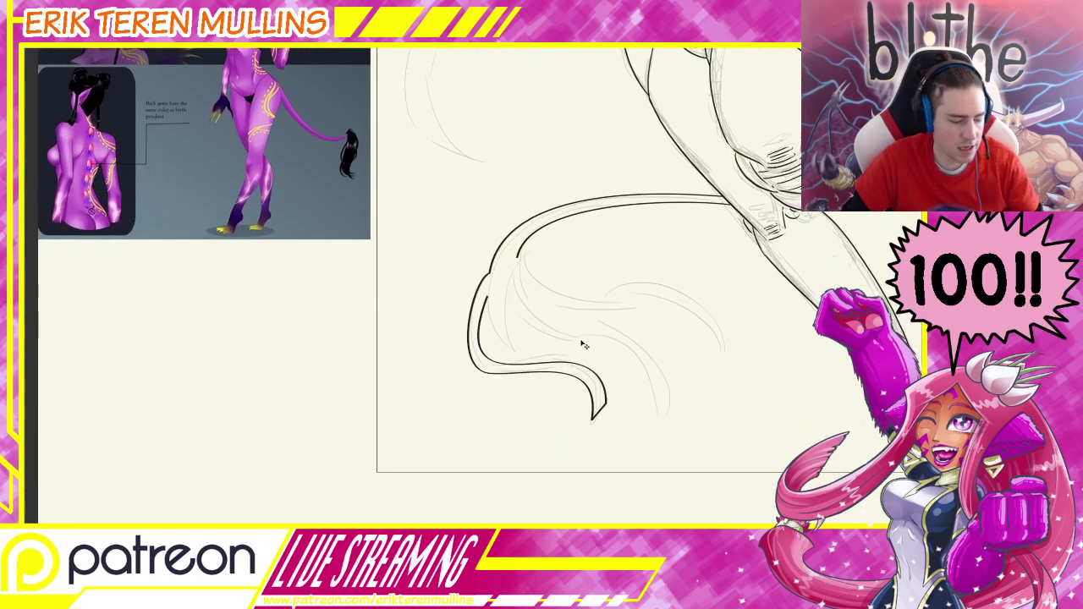
pyautogui.hotkey('ctrl', '+')
pyautogui.moveTo(533, 300); pyautogui.dragTo(485, 386)
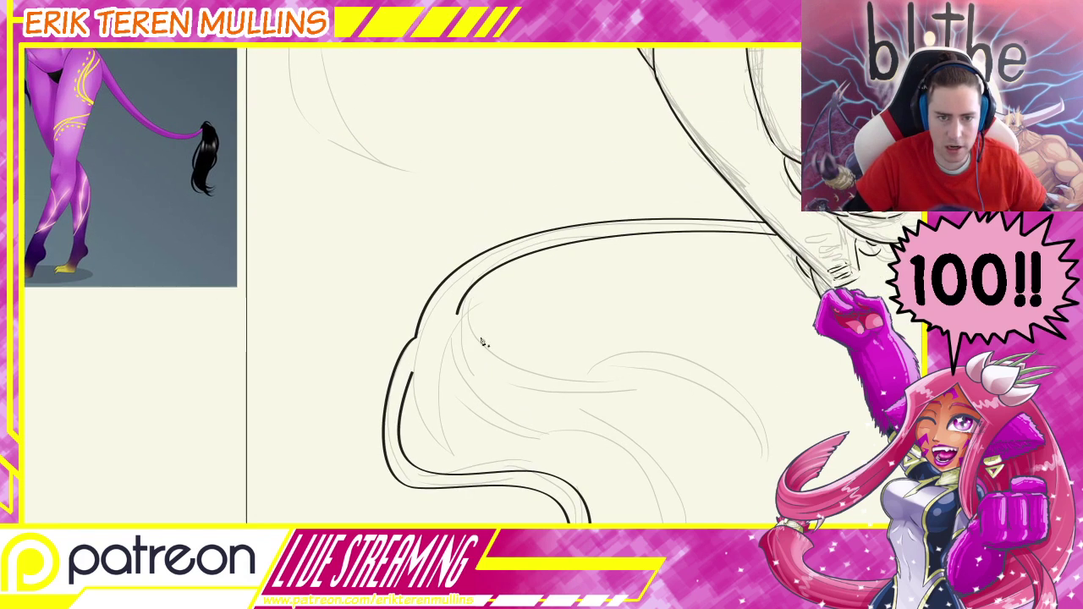
pyautogui.press('e')
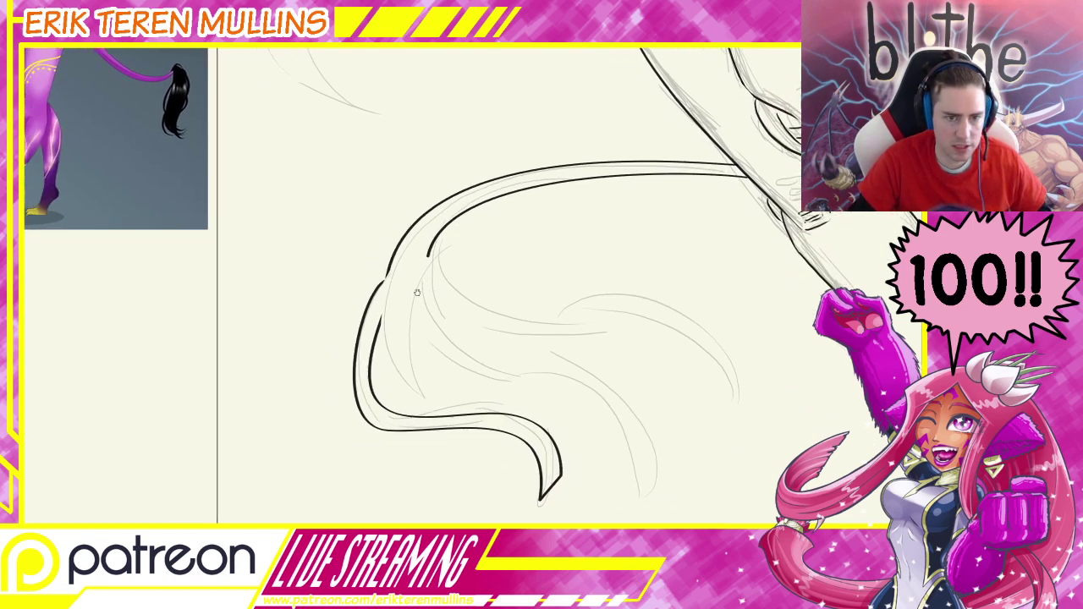
# Ink a thin curved strand inside the tail tuft, passing behind the first large lock and curling downward below it
pyautogui.moveTo(382, 309); pyautogui.dragTo(412, 418)
pyautogui.hotkey('ctrl', 'z')
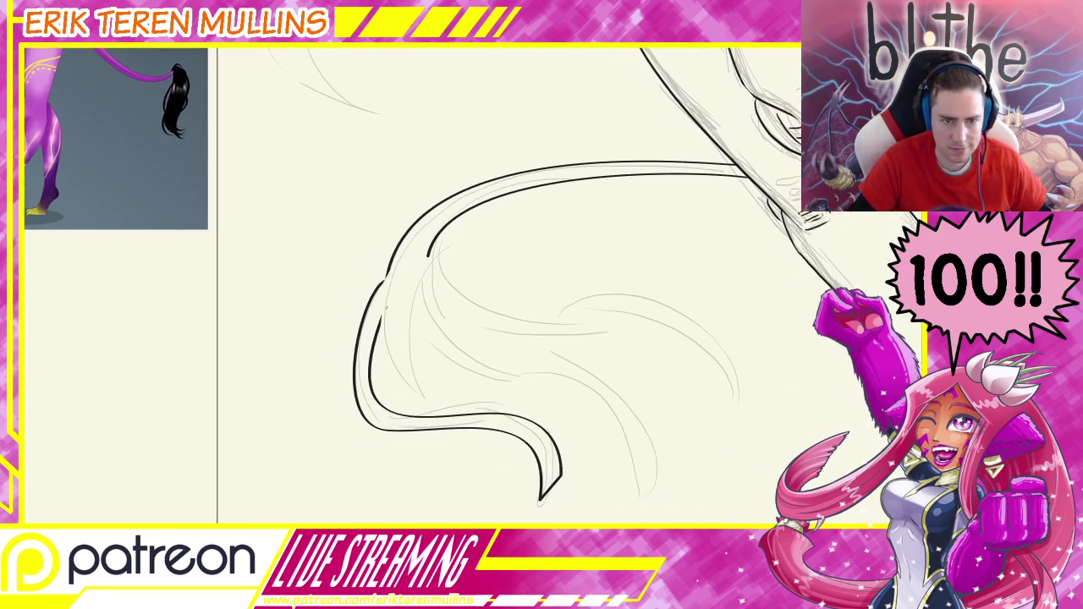
pyautogui.moveTo(381, 309); pyautogui.dragTo(413, 418)
pyautogui.hotkey('ctrl', 'z')
pyautogui.moveTo(379, 309); pyautogui.dragTo(411, 402)
pyautogui.hotkey('ctrl', 'z')
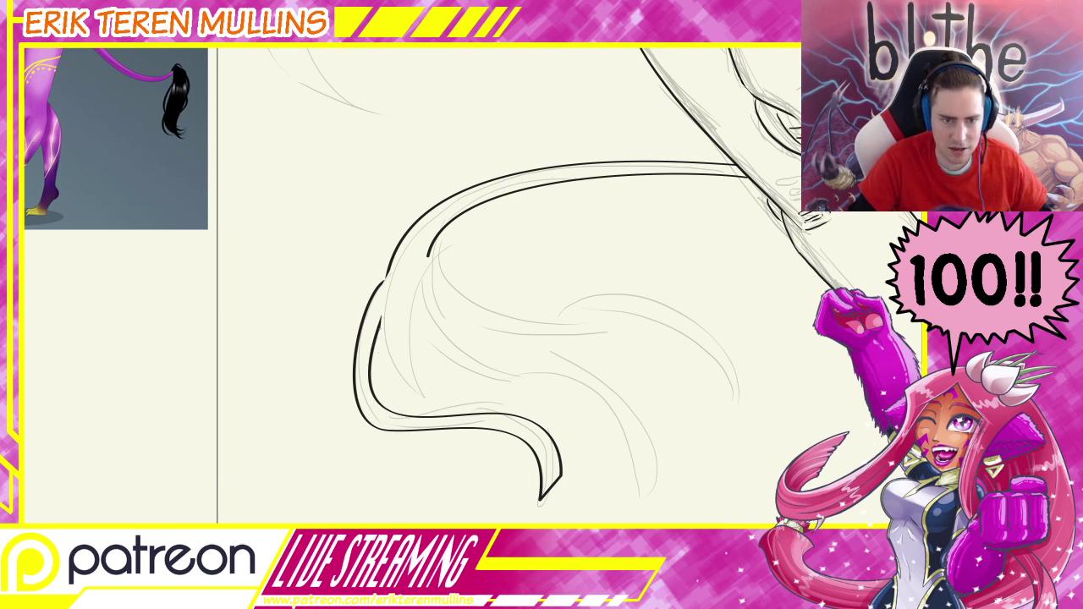
pyautogui.moveTo(380, 313); pyautogui.dragTo(419, 405)
pyautogui.hotkey('ctrl', 'z')
pyautogui.moveTo(380, 312); pyautogui.dragTo(461, 521)
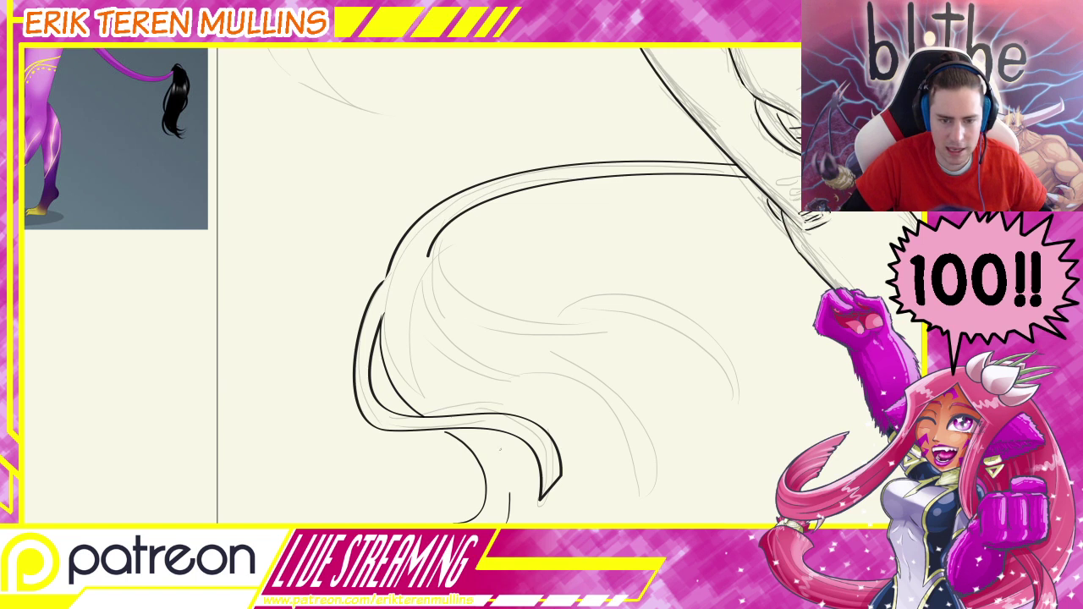
# Ink the second edge of the lower curling strand and the inner hair lines rising toward the tuft's base
pyautogui.moveTo(500, 449); pyautogui.dragTo(491, 433)
pyautogui.hotkey('ctrl', 'z')
pyautogui.moveTo(508, 523); pyautogui.dragTo(405, 313)
pyautogui.hotkey('ctrl', 'z')
pyautogui.moveTo(442, 413)
pyautogui.mouseDown()
pyautogui.moveTo(393, 326)
pyautogui.moveTo(385, 276)
pyautogui.moveTo(434, 244)
pyautogui.mouseUp()
# Erase the tail outline ends above the tuft and ink a segmented band around its base with dividing lines across the tail
pyautogui.press('e')
pyautogui.moveTo(391, 265); pyautogui.dragTo(395, 256)
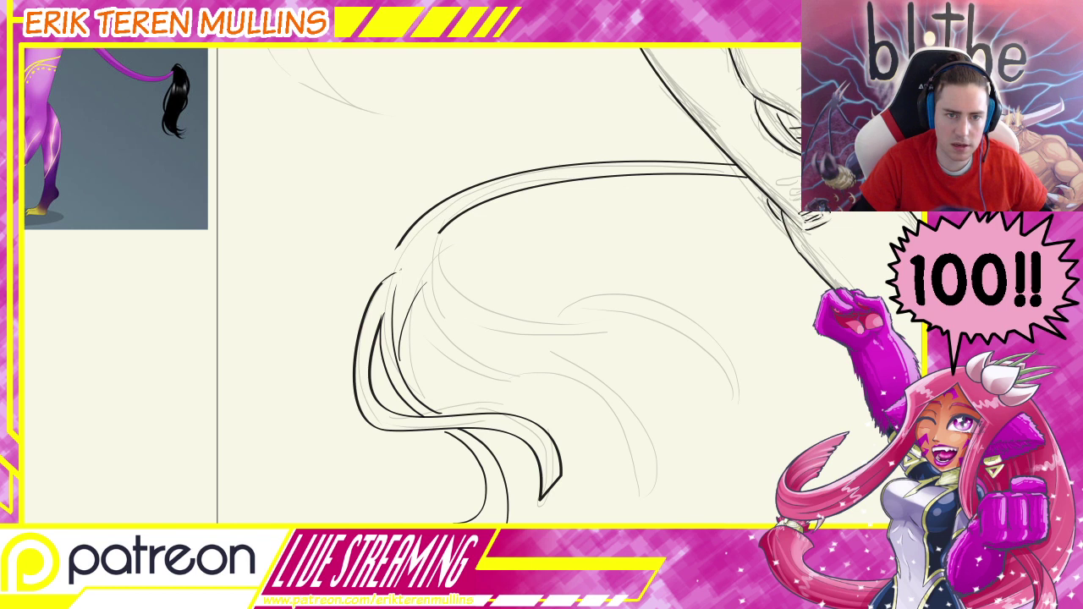
pyautogui.hotkey('ctrl', 'z')
pyautogui.moveTo(398, 271); pyautogui.dragTo(434, 271)
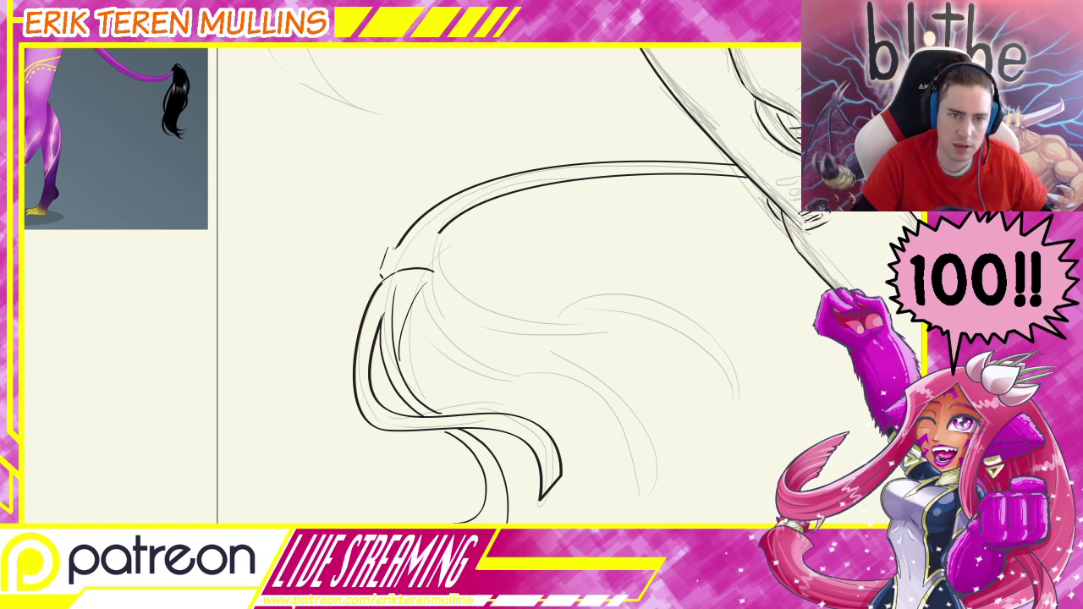
pyautogui.moveTo(390, 256)
pyautogui.mouseDown()
pyautogui.moveTo(449, 252)
pyautogui.moveTo(405, 248)
pyautogui.moveTo(404, 236)
pyautogui.mouseUp()
pyautogui.hotkey('ctrl', 'z')
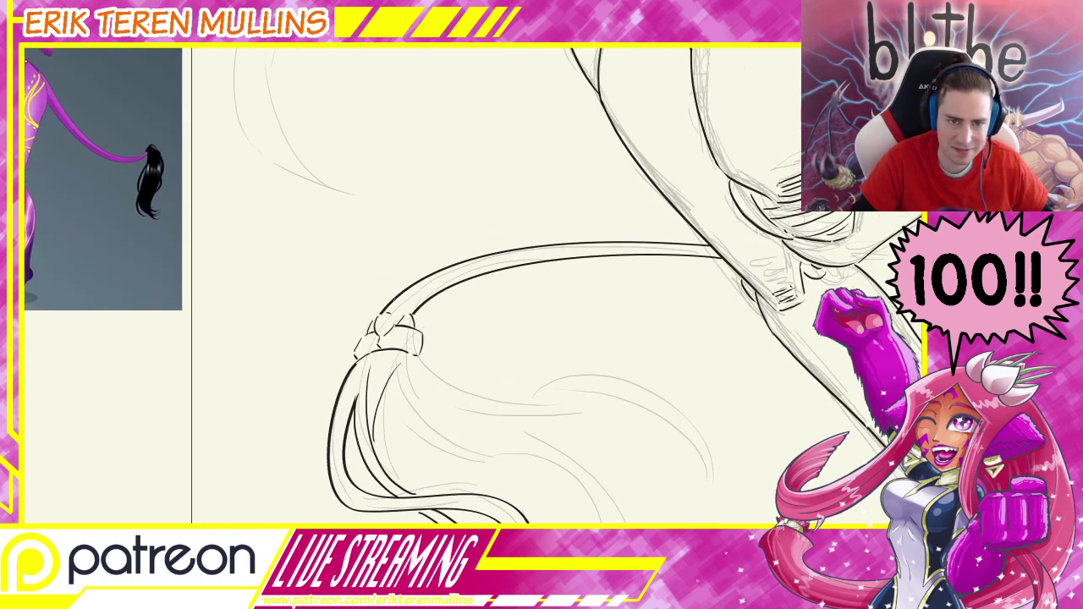
pyautogui.moveTo(394, 302); pyautogui.dragTo(413, 298)
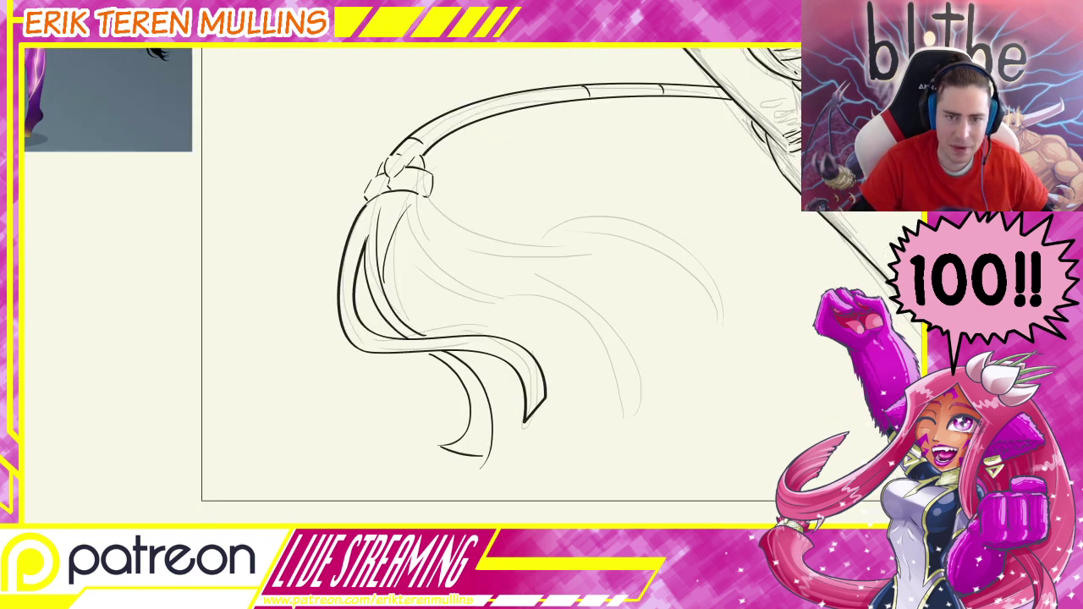
# Ink the tuft's long upper lock as an S-curve with a pointed tip, and add its inner edge
pyautogui.moveTo(417, 357); pyautogui.dragTo(724, 438)
pyautogui.moveTo(732, 286)
pyautogui.mouseDown()
pyautogui.moveTo(717, 345)
pyautogui.moveTo(658, 234)
pyautogui.mouseUp()
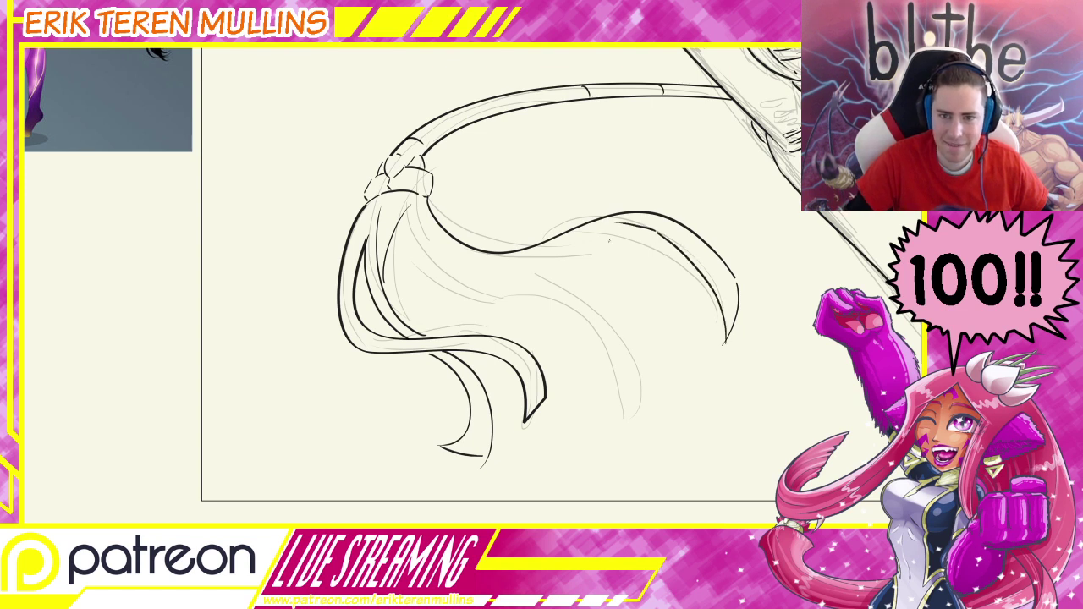
pyautogui.moveTo(575, 246); pyautogui.dragTo(456, 291)
pyautogui.hotkey('ctrl', 'z')
pyautogui.moveTo(414, 216); pyautogui.dragTo(541, 280)
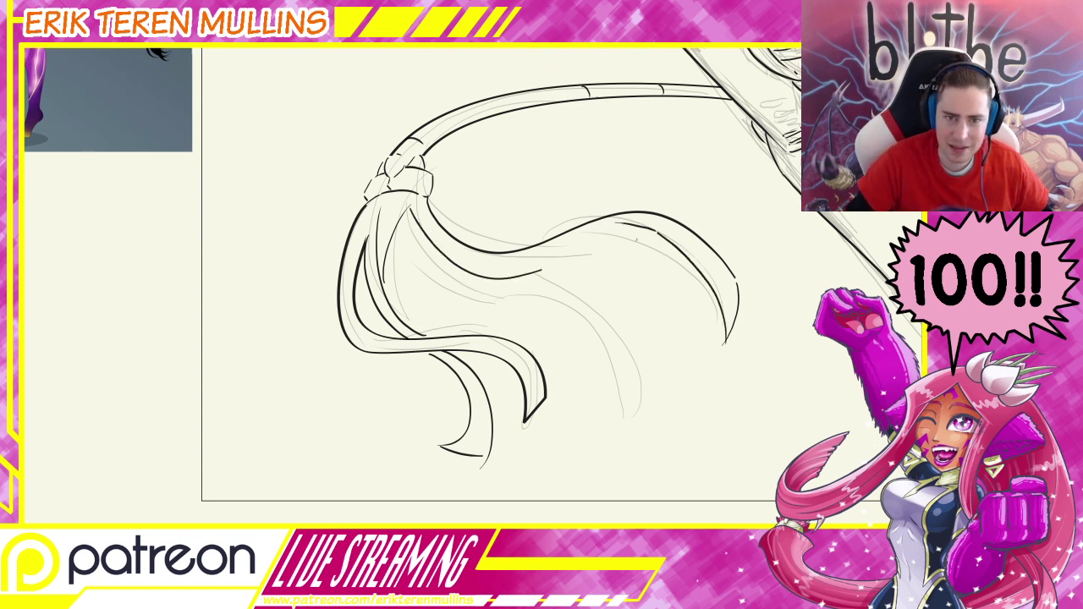
pyautogui.hotkey('ctrl', 'z')
pyautogui.moveTo(414, 208); pyautogui.dragTo(543, 264)
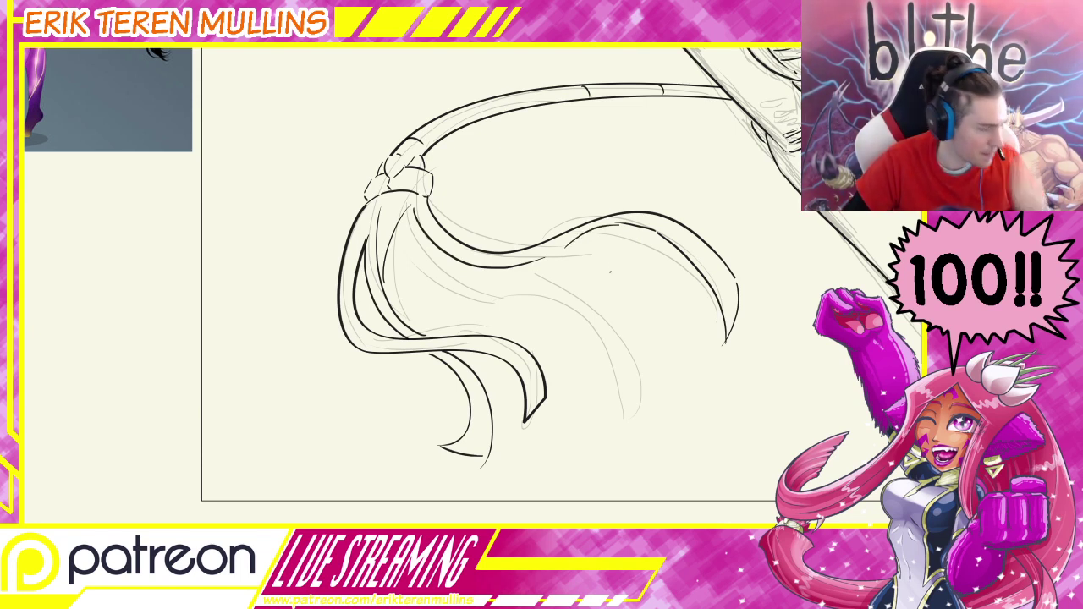
# Ink the lower edge of the tuft's middle lock and the short curve closing its pointed tip
pyautogui.moveTo(511, 322); pyautogui.dragTo(460, 305)
pyautogui.moveTo(342, 213)
pyautogui.mouseDown()
pyautogui.moveTo(445, 294)
pyautogui.moveTo(552, 303)
pyautogui.moveTo(548, 406)
pyautogui.moveTo(586, 325)
pyautogui.mouseUp()
pyautogui.hotkey('ctrl', 'z')
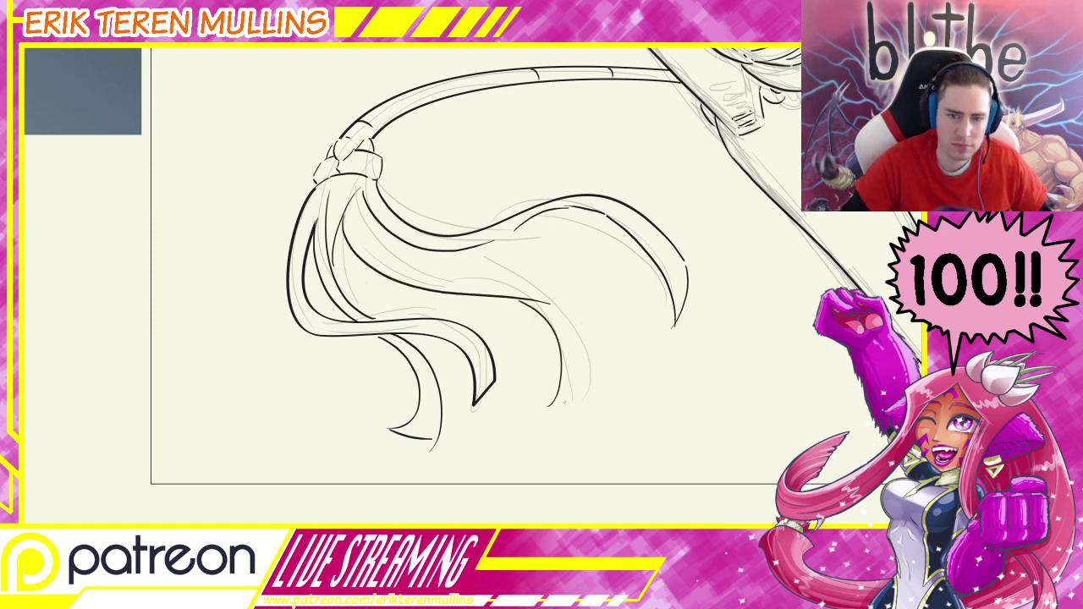
pyautogui.moveTo(548, 407); pyautogui.dragTo(585, 359)
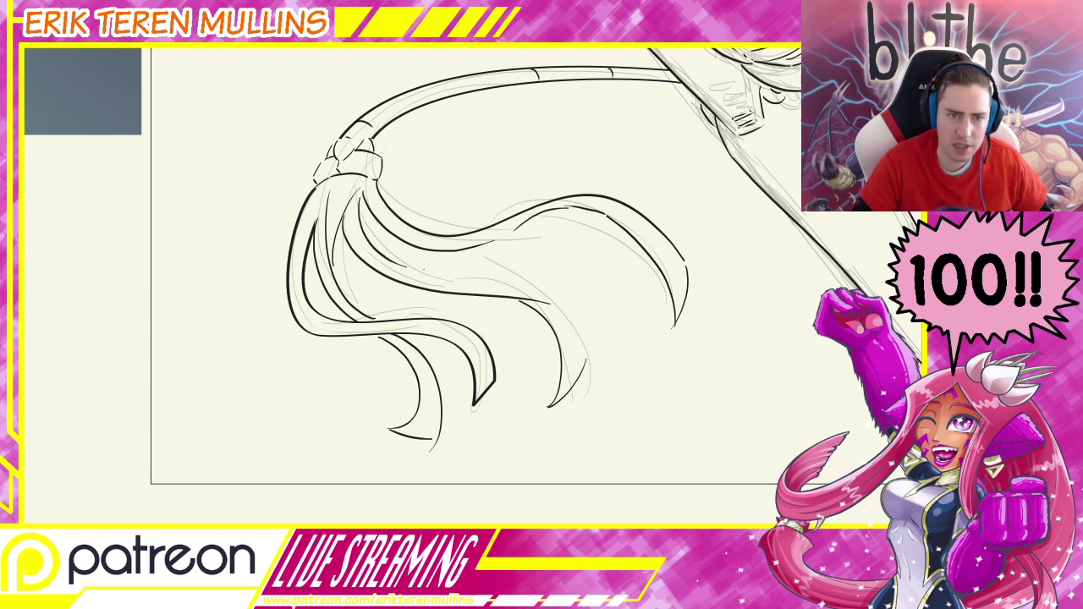
# Ink the upper edge of the middle lock down to its tip and erase the stray line ends on the upper lock
pyautogui.moveTo(418, 269); pyautogui.dragTo(586, 330)
pyautogui.hotkey('ctrl', 'z')
pyautogui.moveTo(419, 269)
pyautogui.mouseDown()
pyautogui.moveTo(474, 272)
pyautogui.moveTo(599, 318)
pyautogui.moveTo(591, 382)
pyautogui.mouseUp()
pyautogui.hotkey('ctrl', 'z')
pyautogui.moveTo(539, 284)
pyautogui.mouseDown()
pyautogui.moveTo(590, 388)
pyautogui.moveTo(594, 373)
pyautogui.mouseUp()
pyautogui.press('e')
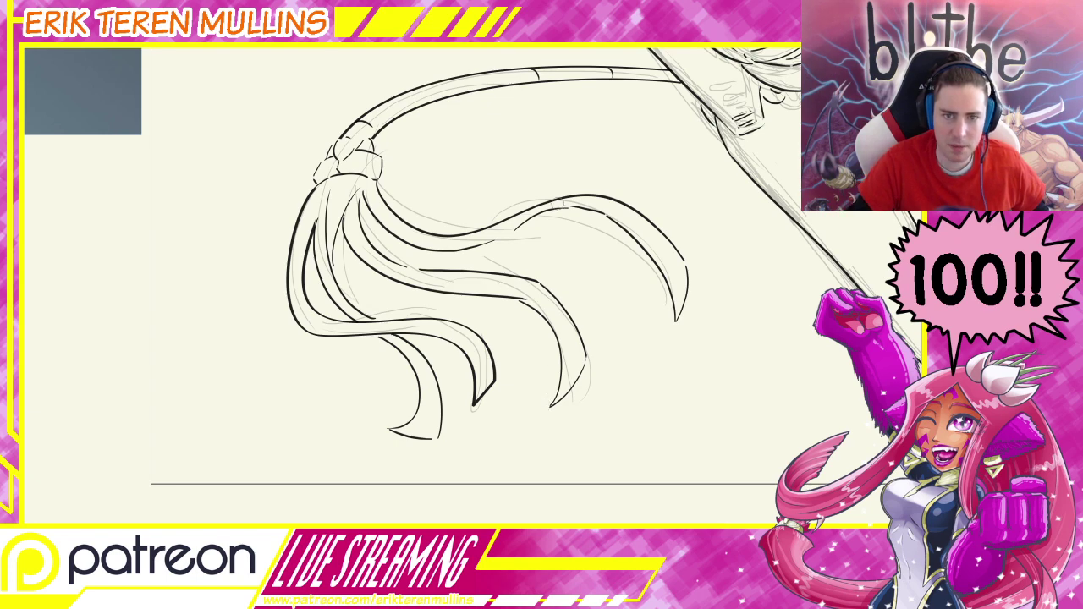
pyautogui.moveTo(564, 204); pyautogui.dragTo(582, 206)
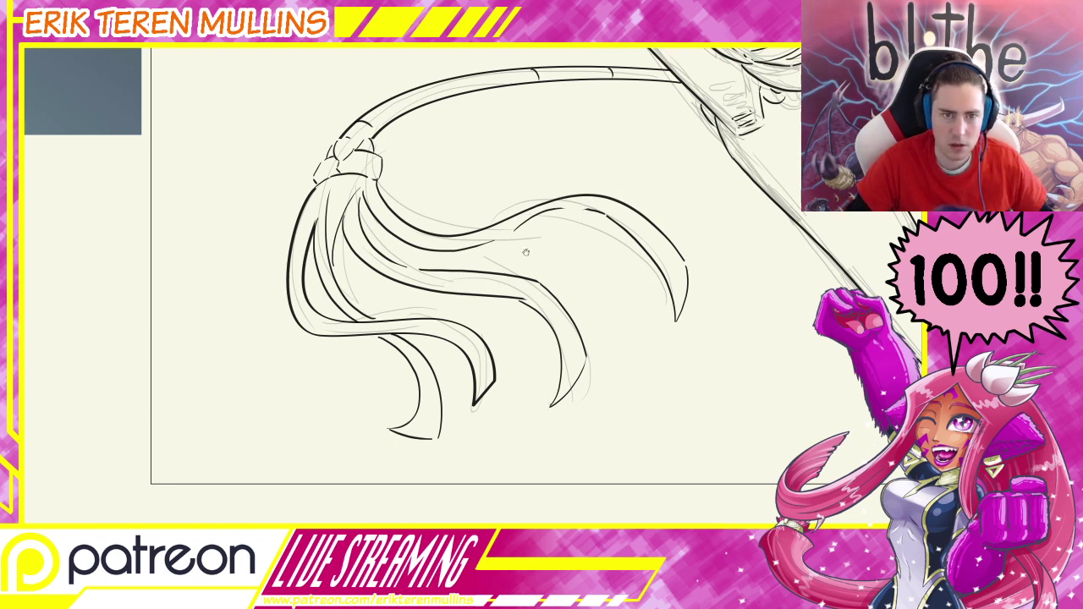
# Add a small pointed lock between the lower and middle locks, and short hair lines fanning from the tuft's base
pyautogui.moveTo(529, 263); pyautogui.dragTo(583, 344)
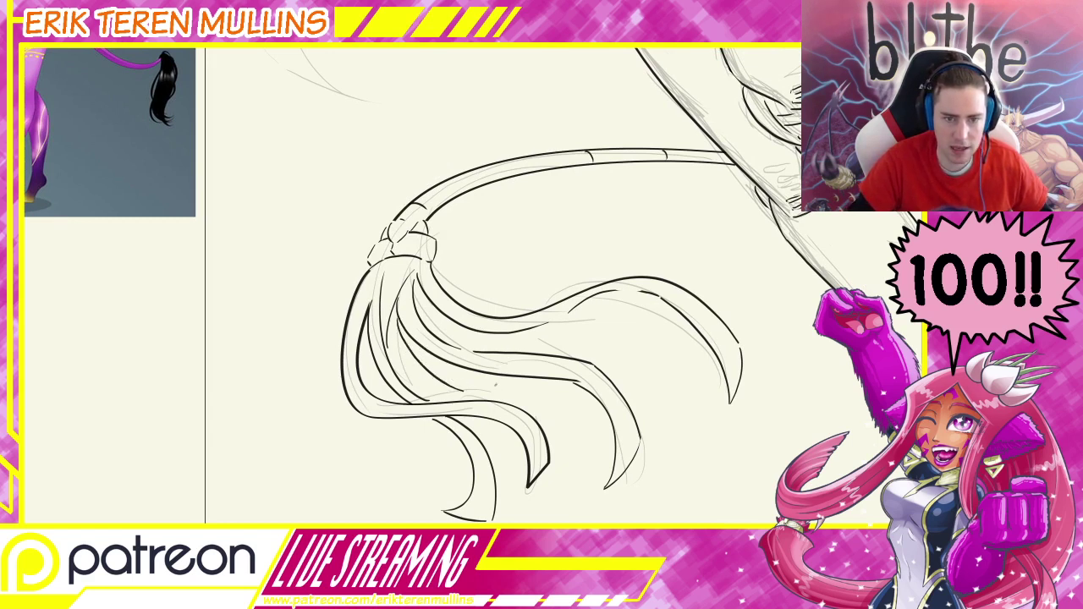
pyautogui.moveTo(542, 427)
pyautogui.mouseDown()
pyautogui.moveTo(583, 474)
pyautogui.moveTo(578, 517)
pyautogui.mouseUp()
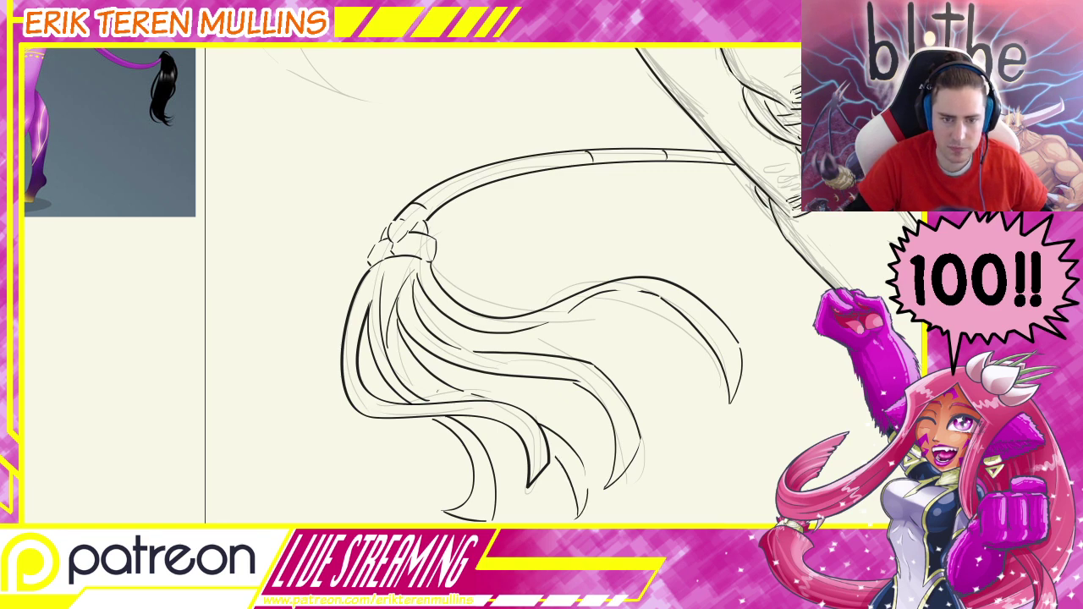
pyautogui.moveTo(386, 345); pyautogui.dragTo(452, 398)
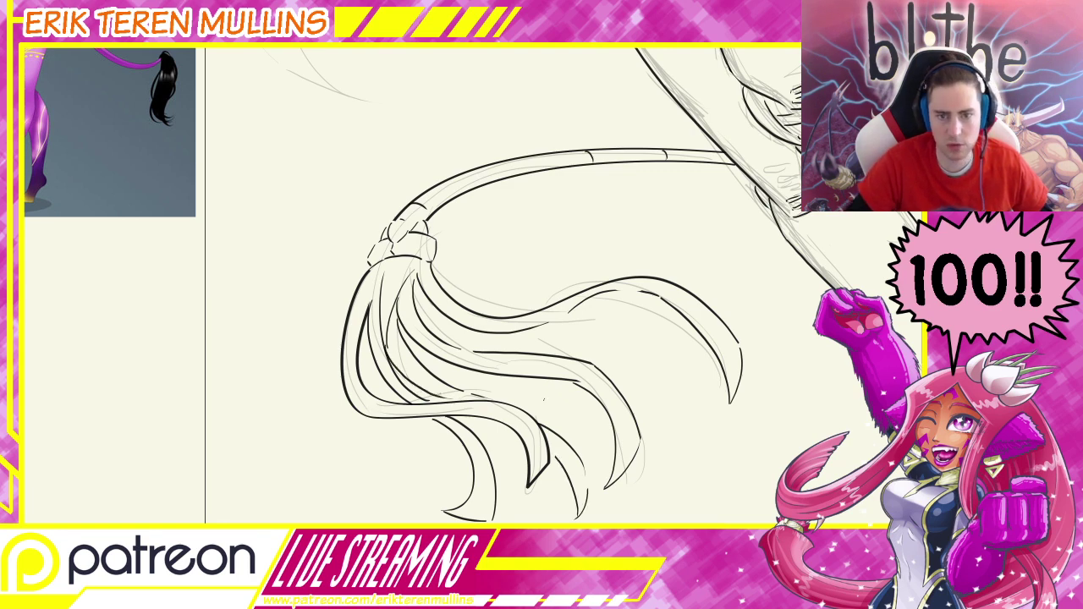
pyautogui.moveTo(432, 339); pyautogui.dragTo(475, 381)
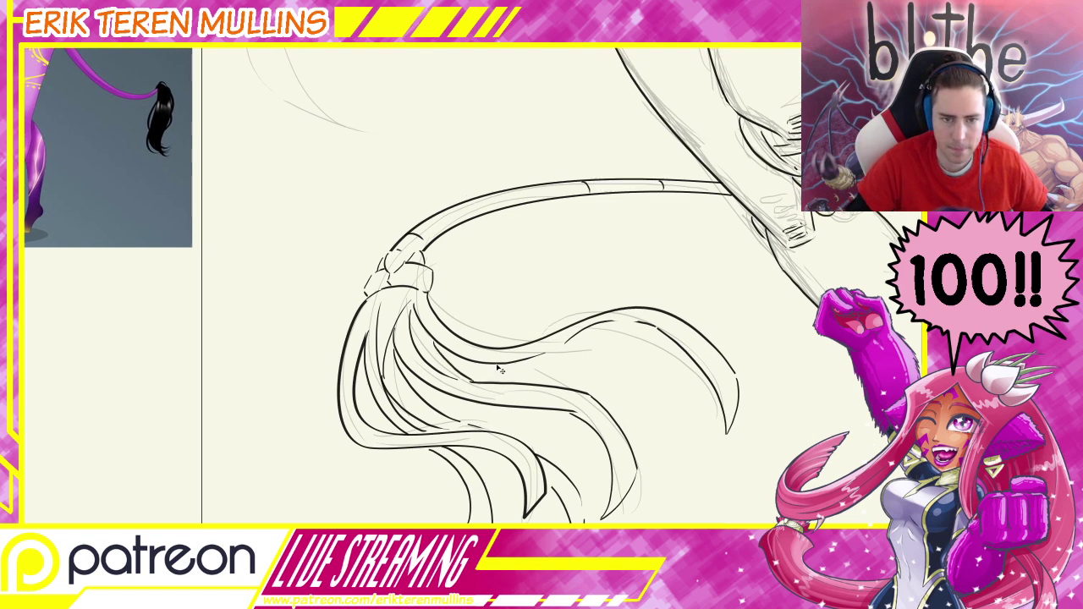
pyautogui.hotkey('ctrl', 'z')
pyautogui.moveTo(432, 339); pyautogui.dragTo(479, 381)
# Fill the gaps between the tuft's locks with additional thin strands and pointed ends, including below the upper lock
pyautogui.moveTo(534, 412); pyautogui.dragTo(577, 465)
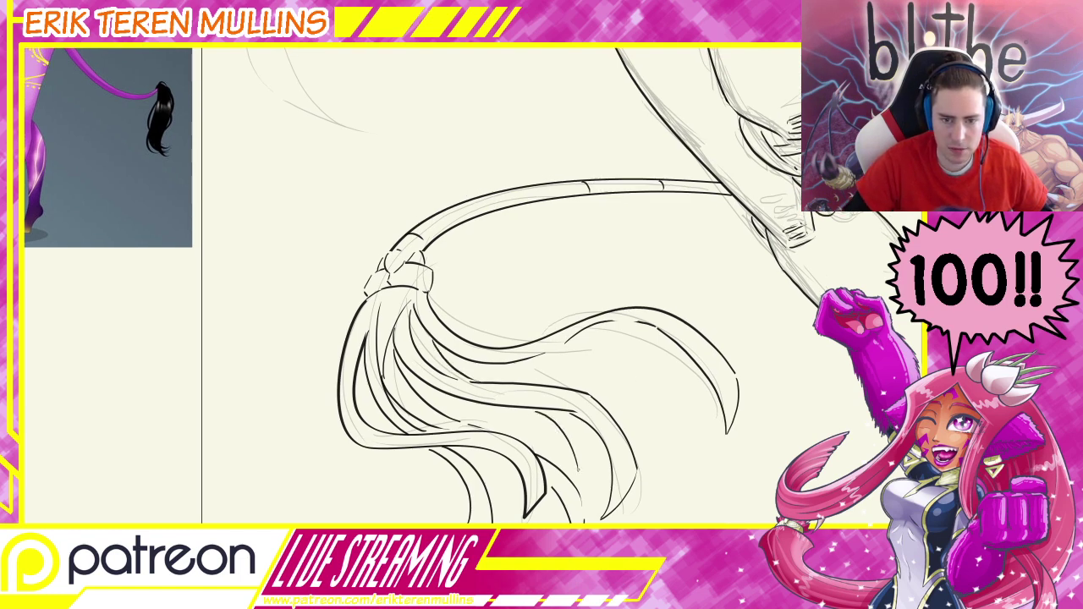
pyautogui.moveTo(514, 410); pyautogui.dragTo(552, 457)
pyautogui.moveTo(443, 392); pyautogui.dragTo(480, 425)
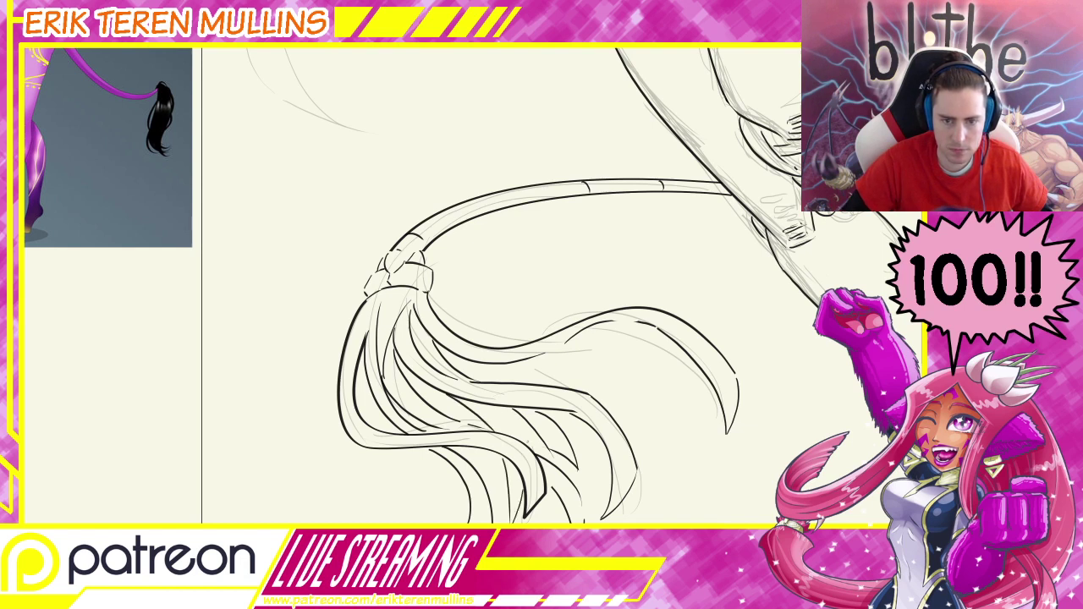
pyautogui.moveTo(552, 345); pyautogui.dragTo(648, 396)
pyautogui.moveTo(554, 375); pyautogui.dragTo(643, 398)
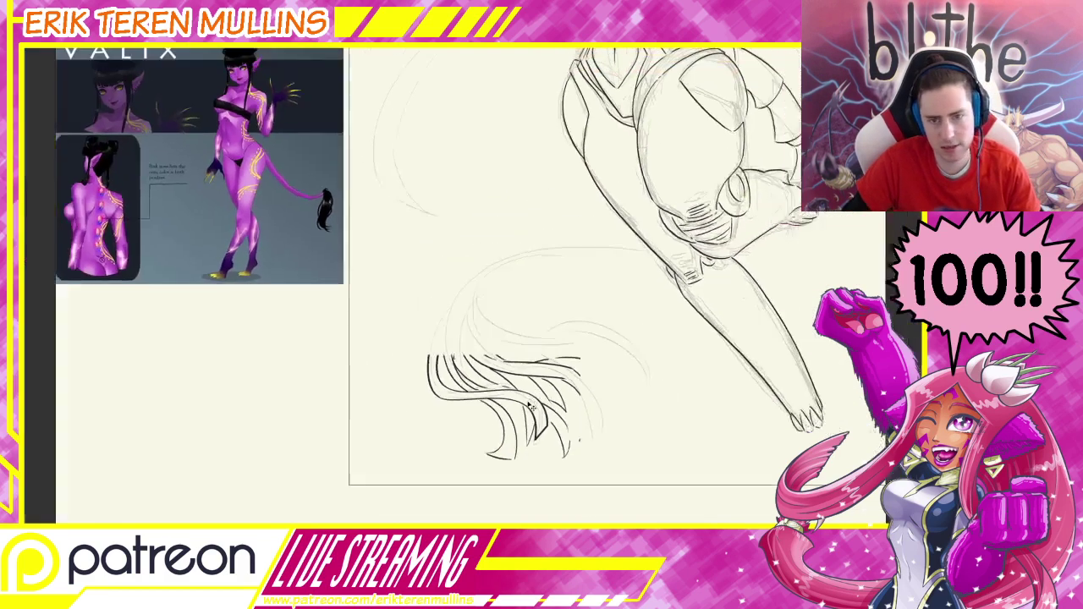
# Examine the whole inked figure and its new tail tuft against the armor and Valix reference sheets
pyautogui.scroll(-5, 530, 406)
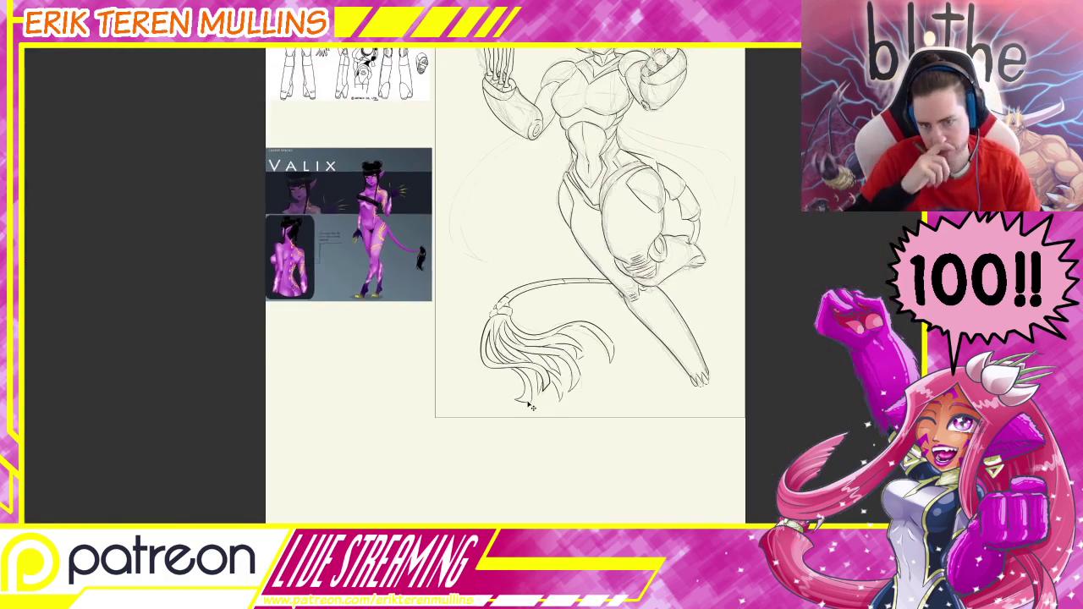
pyautogui.hotkey('ctrl', '+')
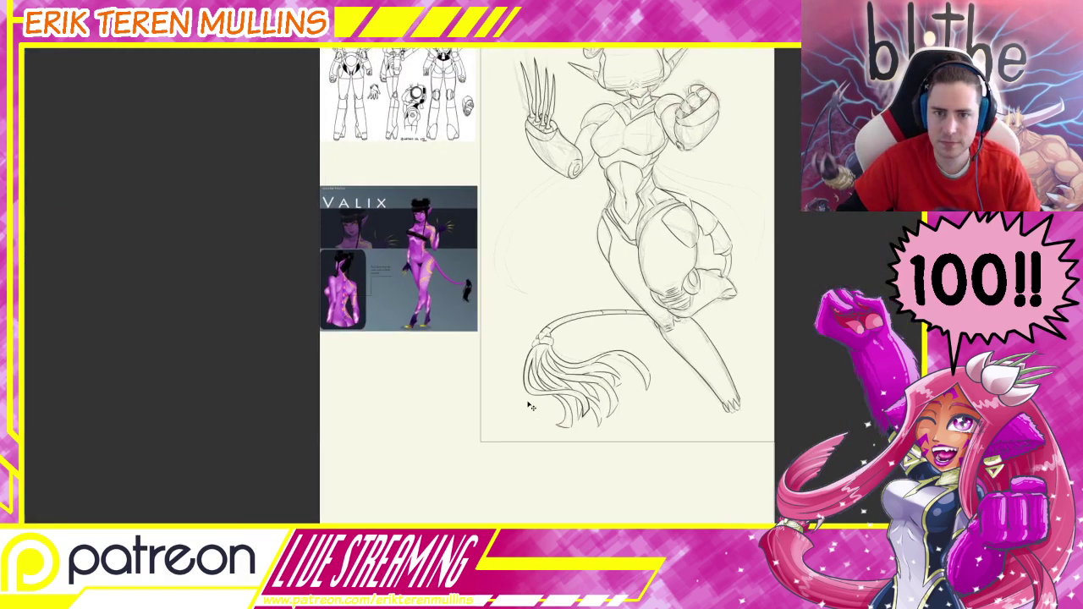
pyautogui.moveTo(706, 315); pyautogui.dragTo(595, 358)
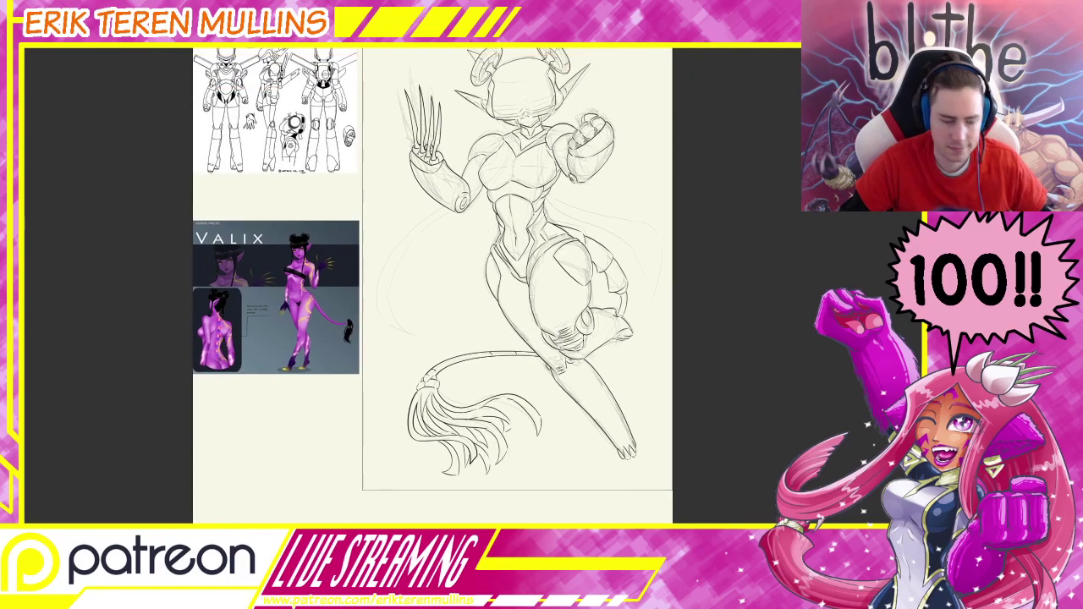
pyautogui.scroll(5, 552, 397)
pyautogui.moveTo(525, 203); pyautogui.dragTo(611, 452)
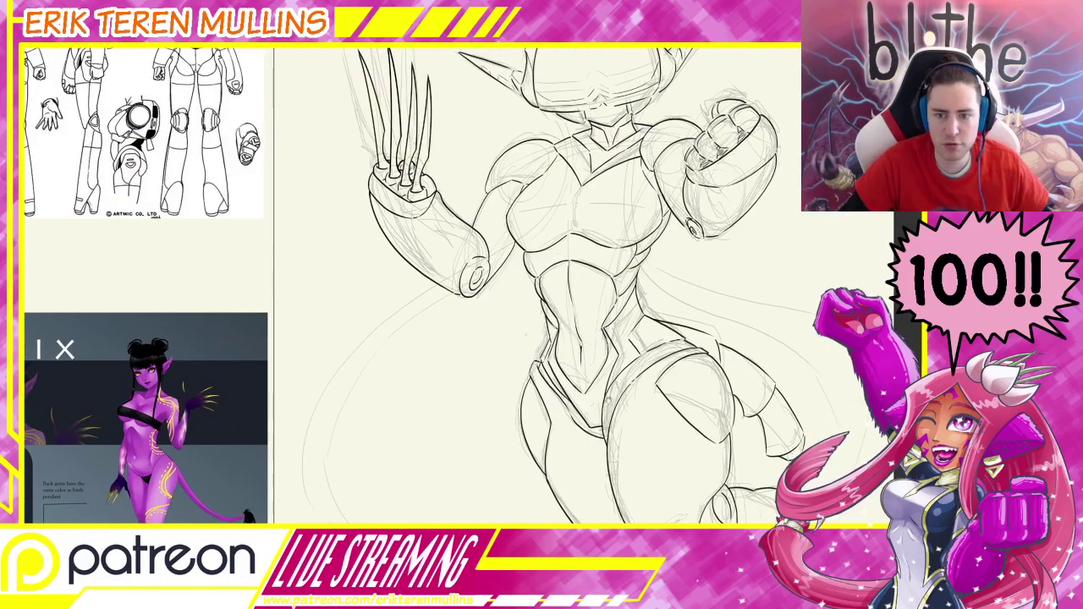
pyautogui.hotkey('ctrl', '-')
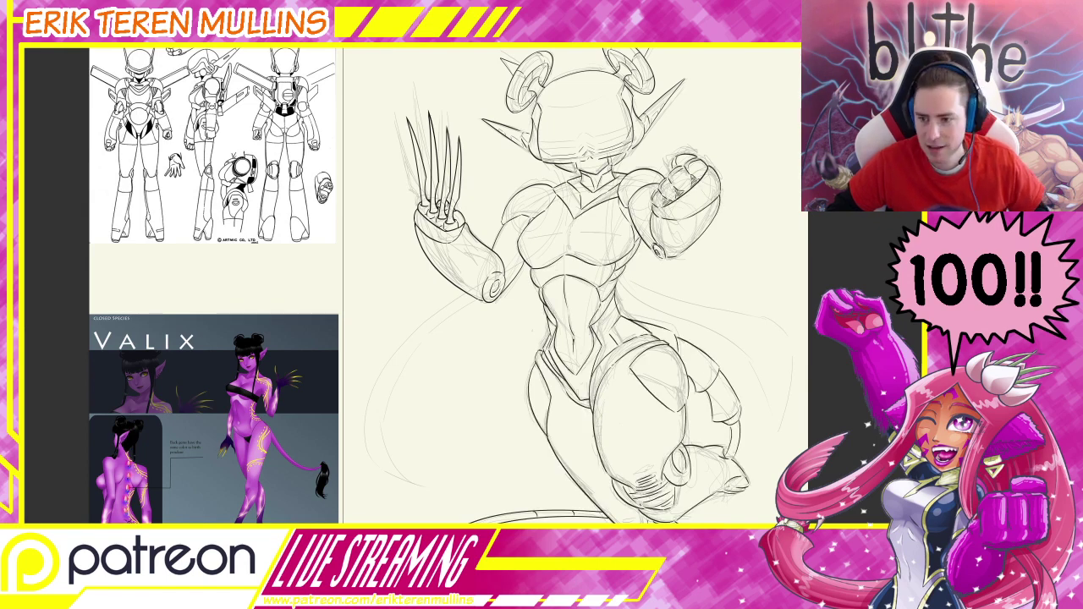
pyautogui.hotkey('ctrl', '-')
pyautogui.hotkey('ctrl', '+')
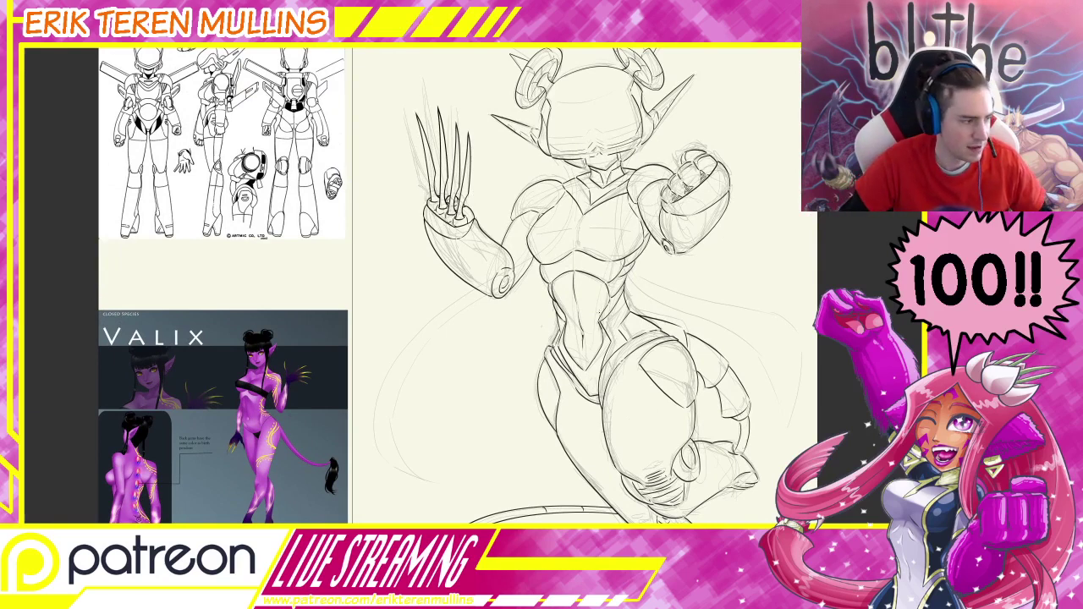
# Start a pen path running from the base of the neck diagonally down across the chest
pyautogui.moveTo(579, 255); pyautogui.dragTo(609, 297)
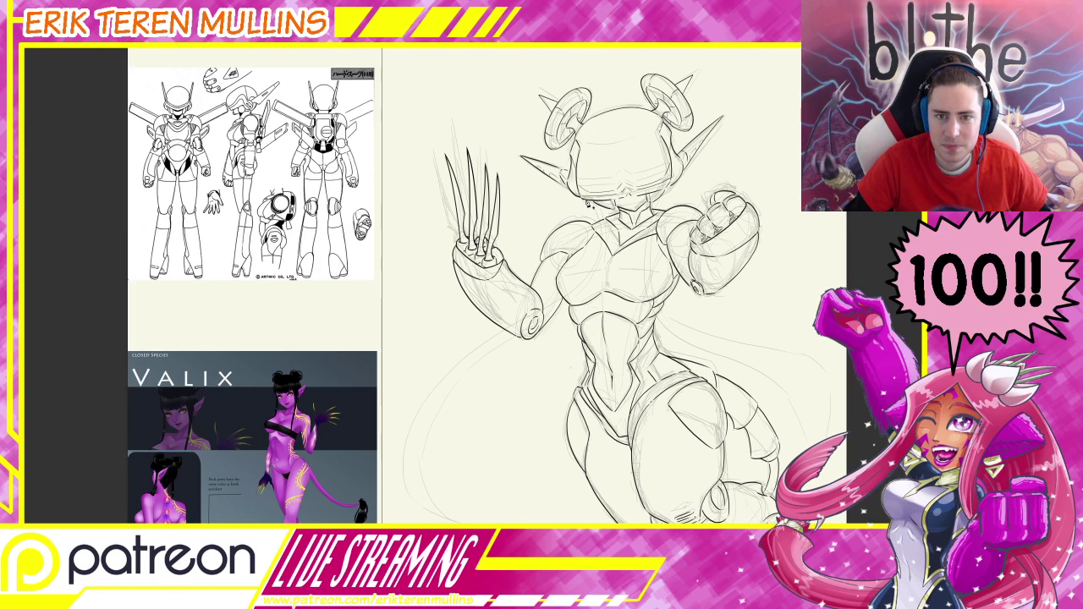
pyautogui.click(604, 231)
pyautogui.click(590, 270)
pyautogui.click(576, 295)
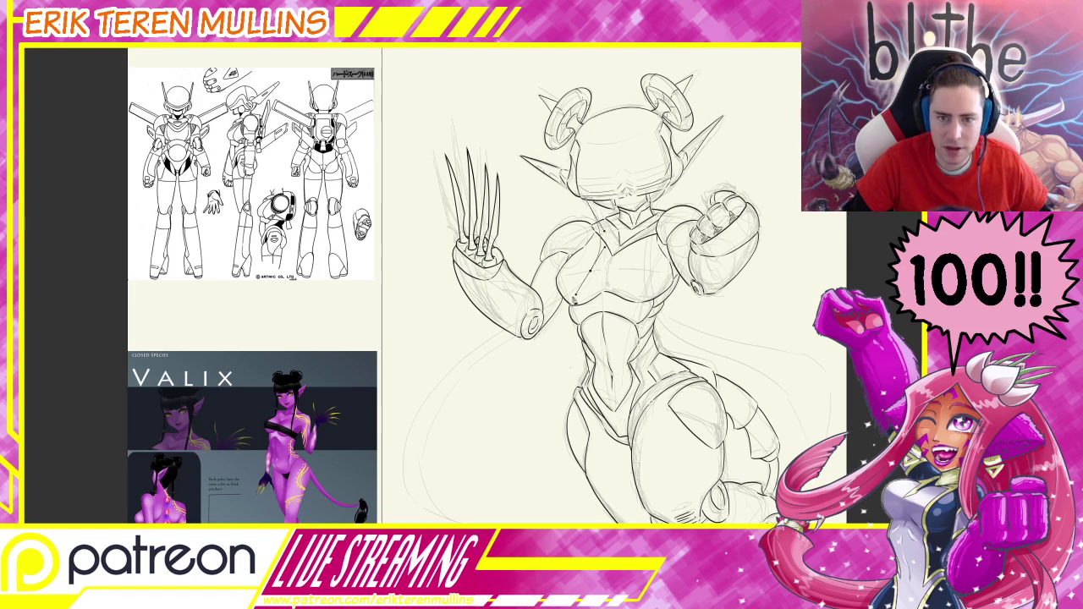